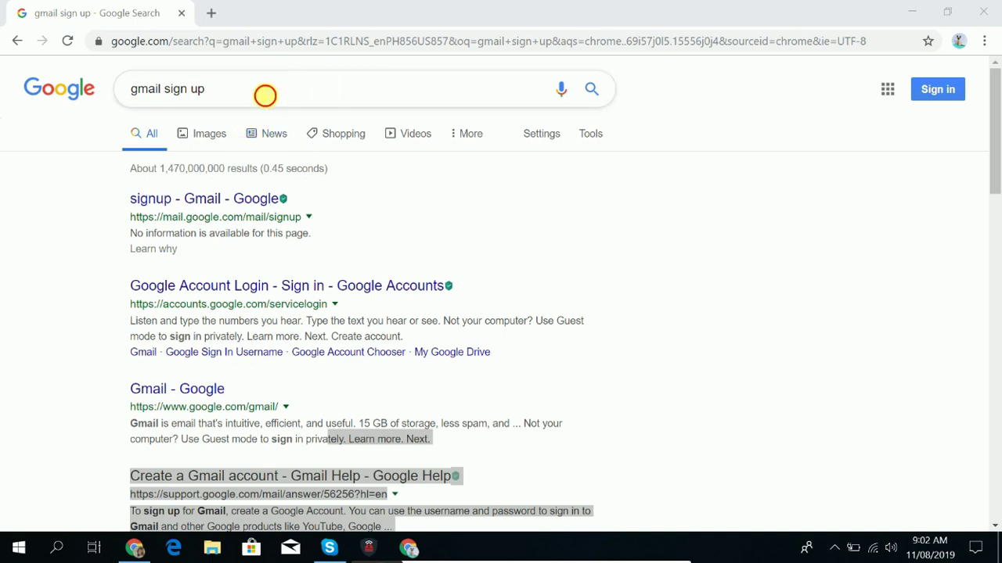
# Return to the 'gmail sign up' results and open the 'signup - Gmail - Google' link.
pyautogui.click(263, 94)
pyautogui.click(852, 149)
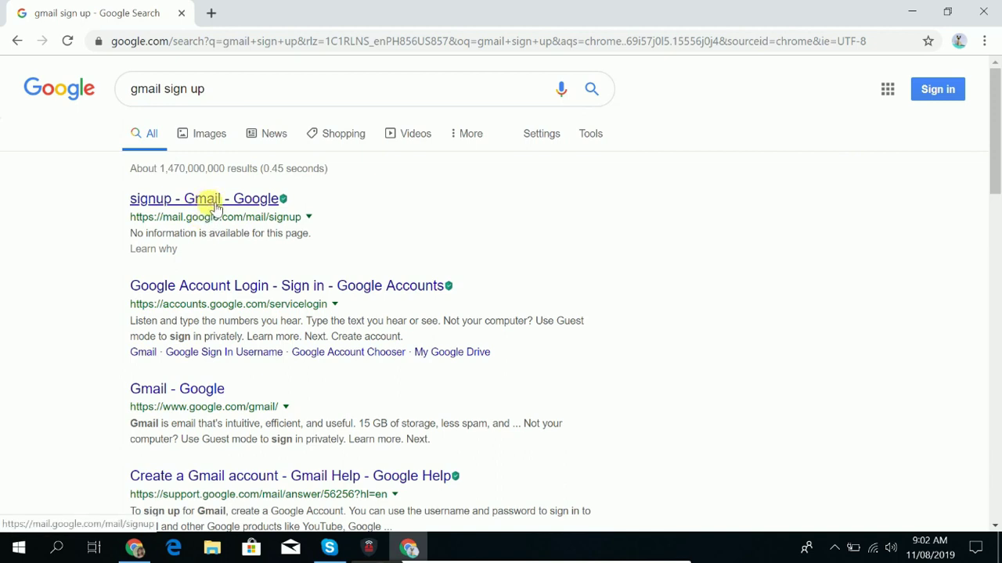
pyautogui.click(216, 205)
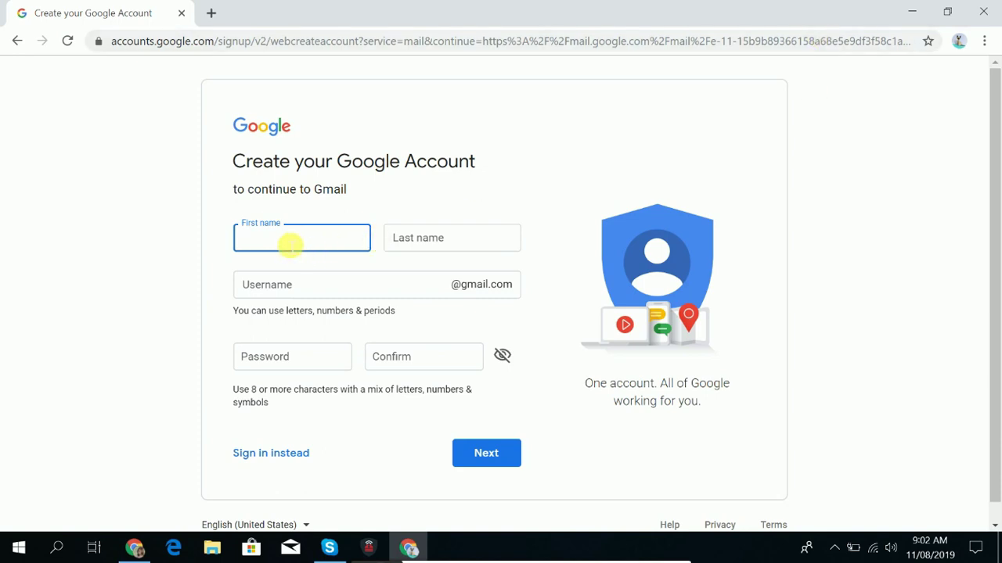
# Enter the desired username in the sign-up form and try to continue with Next.
pyautogui.click(442, 244)
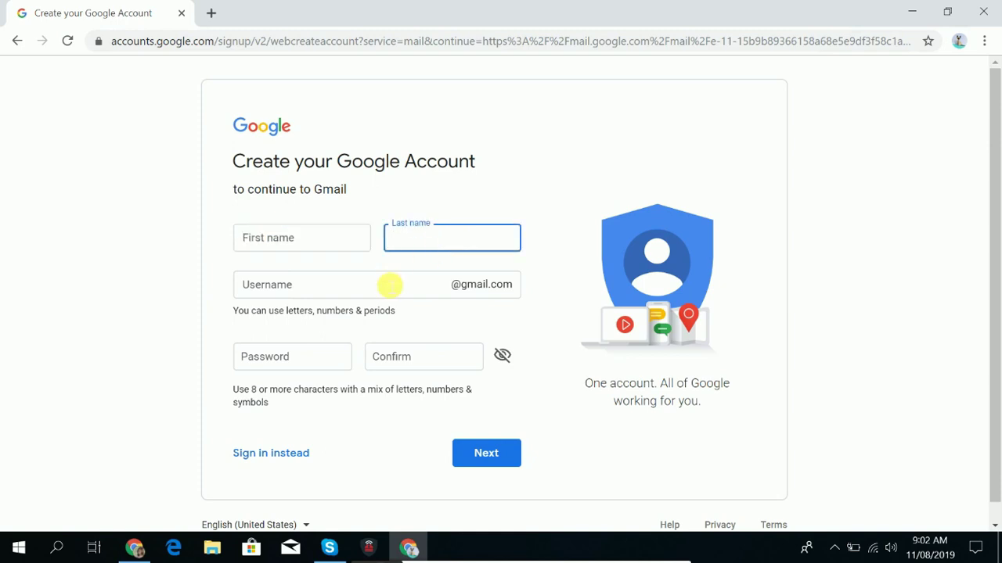
pyautogui.click(389, 285)
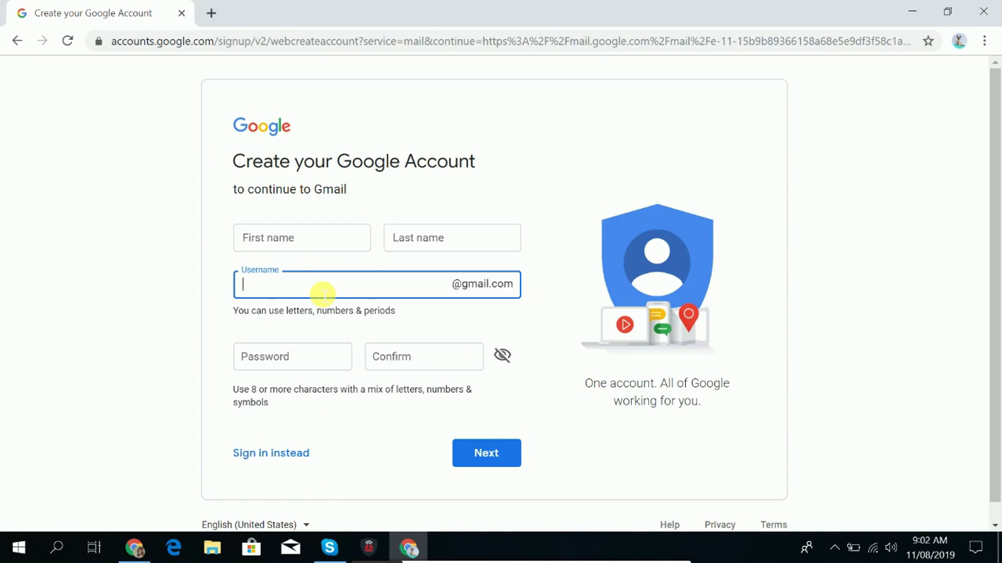
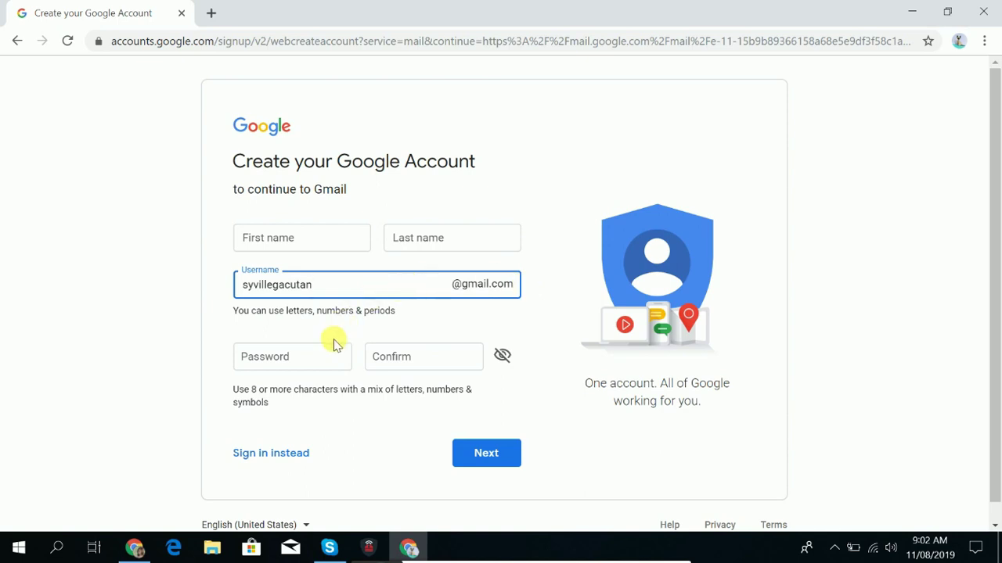
pyautogui.click(312, 363)
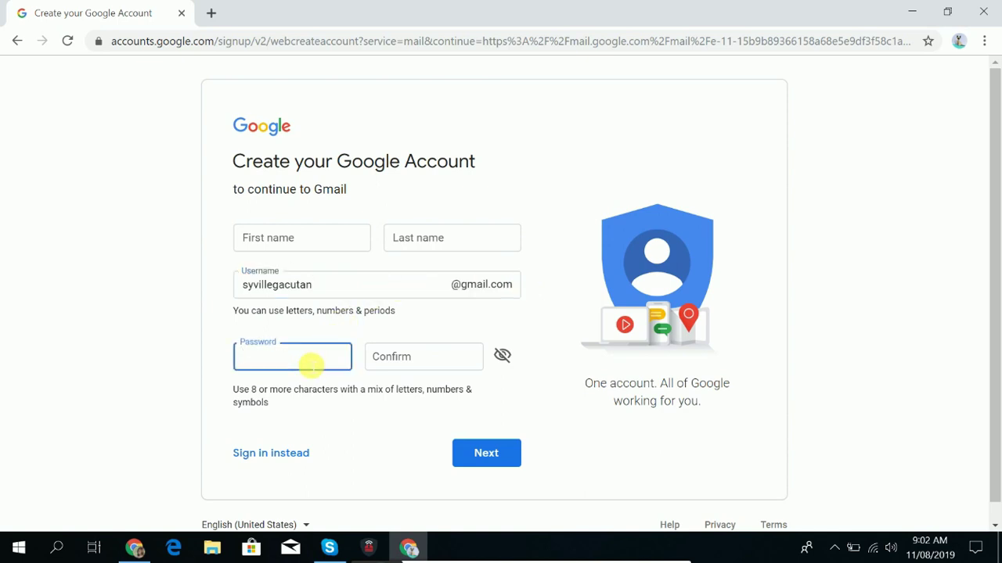
pyautogui.click(405, 362)
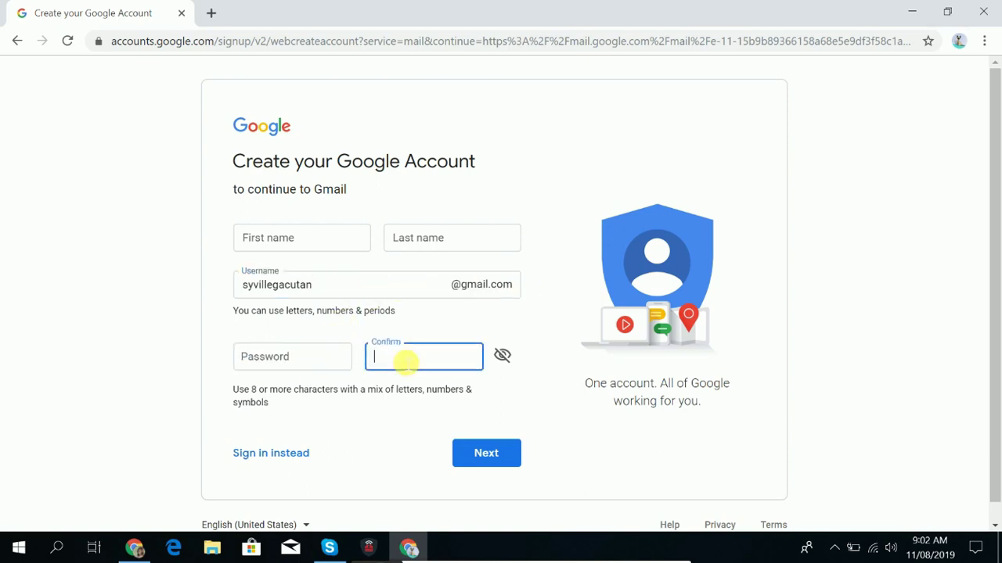
pyautogui.scroll(-1, 427, 384)
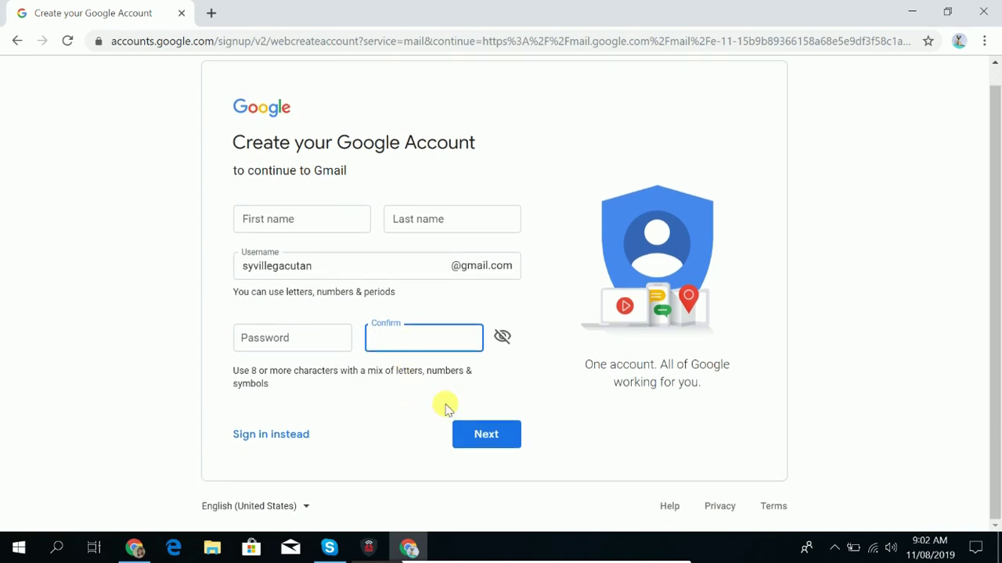
pyautogui.click(485, 438)
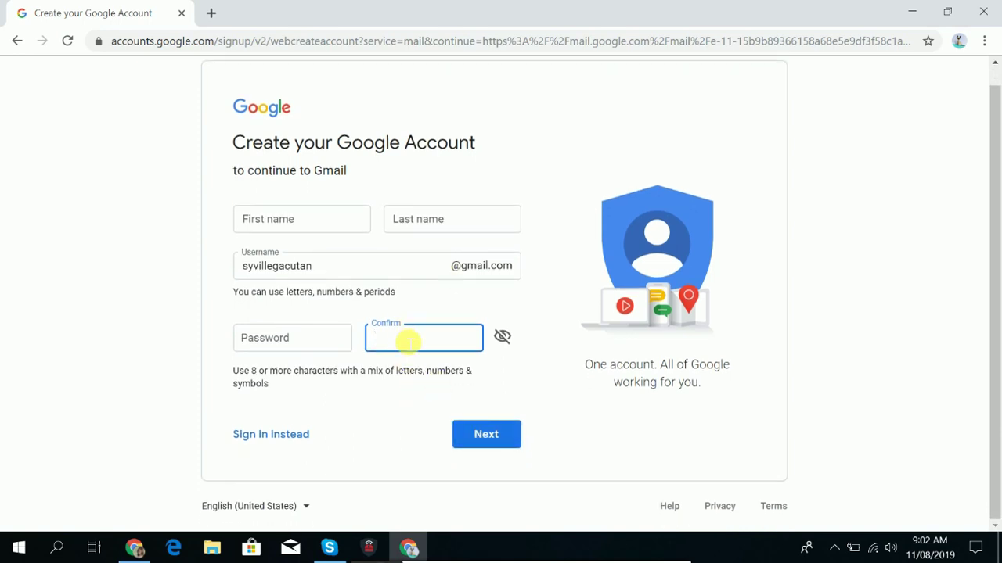
pyautogui.scroll(1, 389, 352)
# Type the account holder's capitalised first name into First name.
pyautogui.click(320, 249)
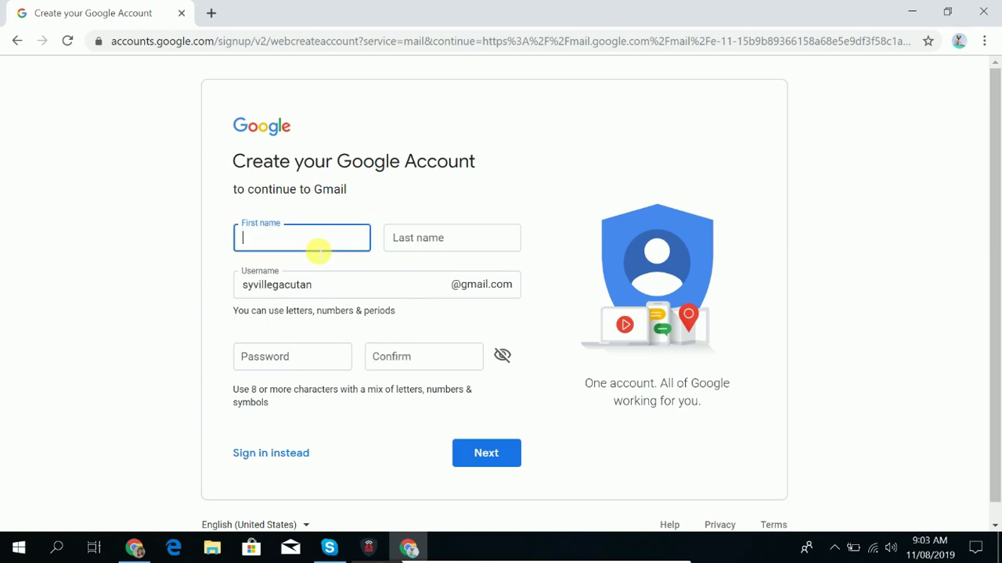
pyautogui.press('capslock')
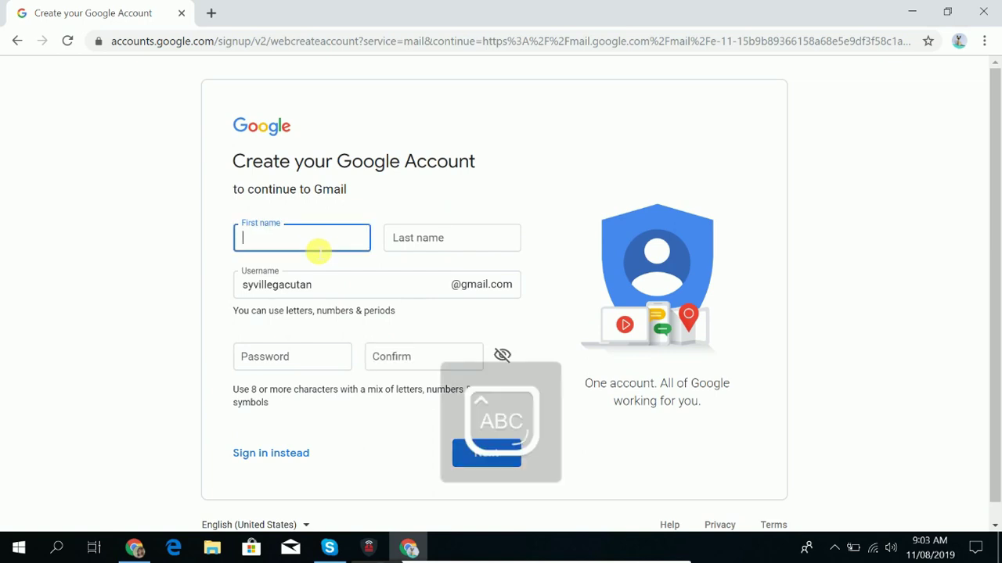
pyautogui.write('S')
pyautogui.press('capslock')
pyautogui.write('t')
pyautogui.press('BackSpace')
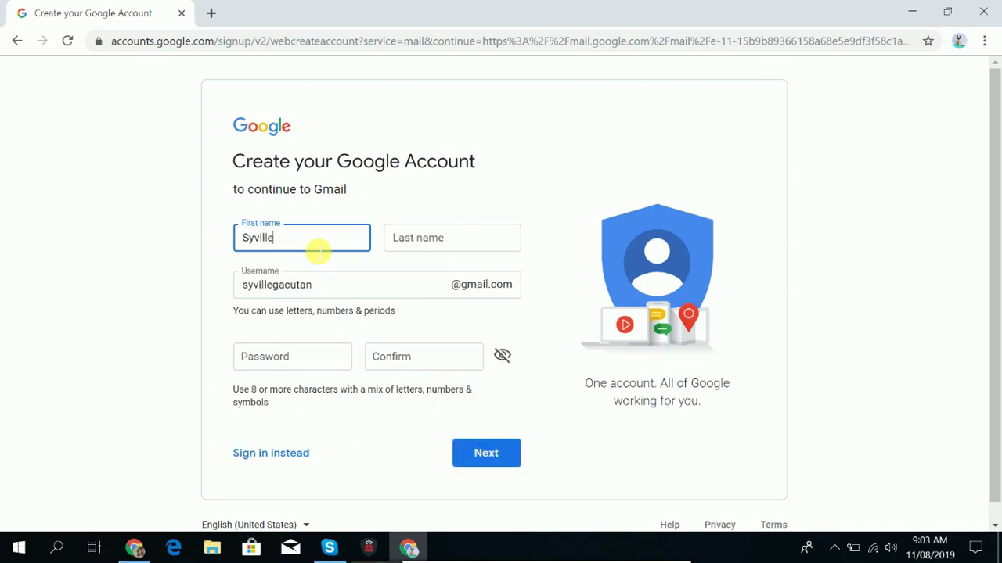
# Enter the capitalised last name and append 'test' to the username.
pyautogui.click(453, 239)
pyautogui.press('capslock')
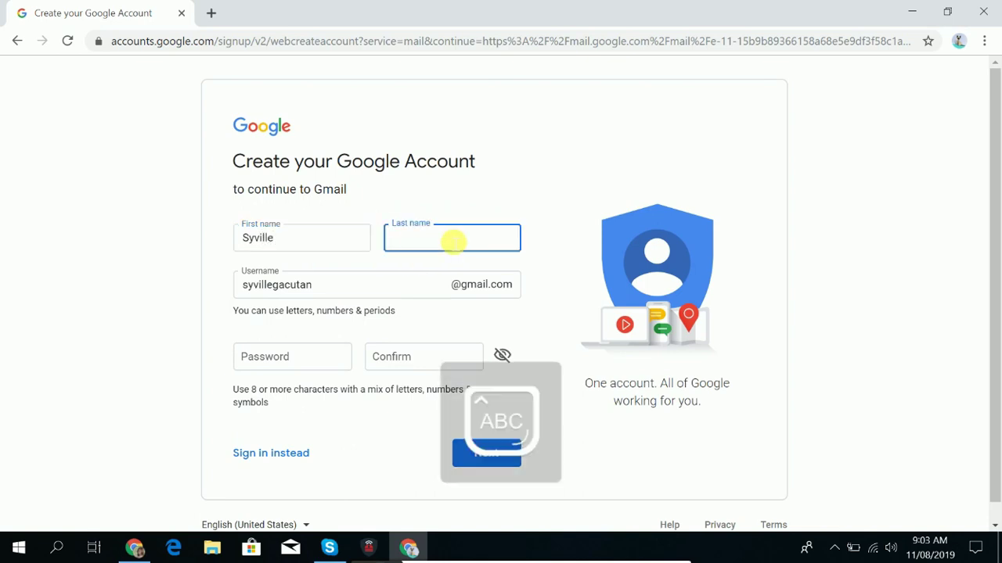
pyautogui.press('capslock')
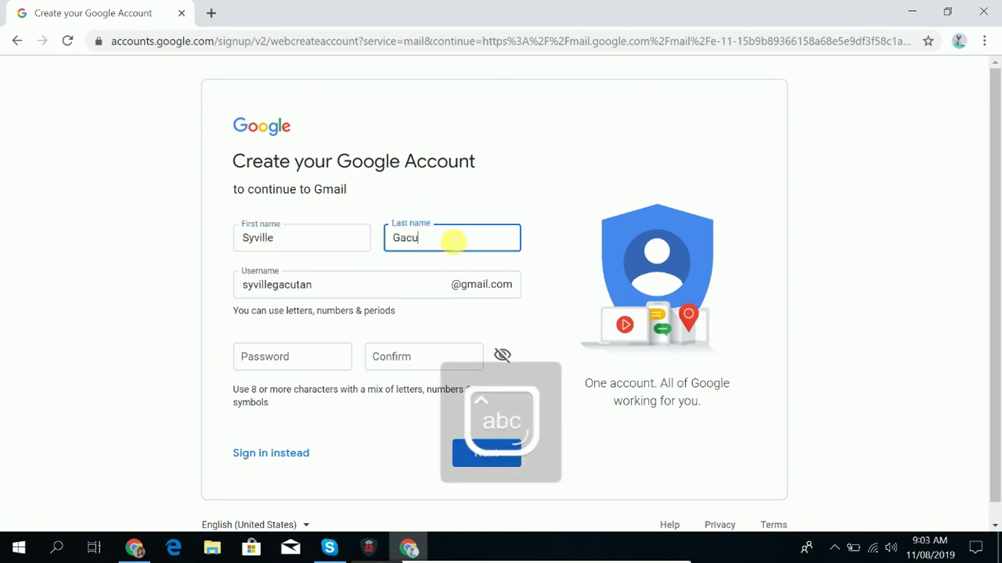
pyautogui.click(381, 296)
pyautogui.write('test')
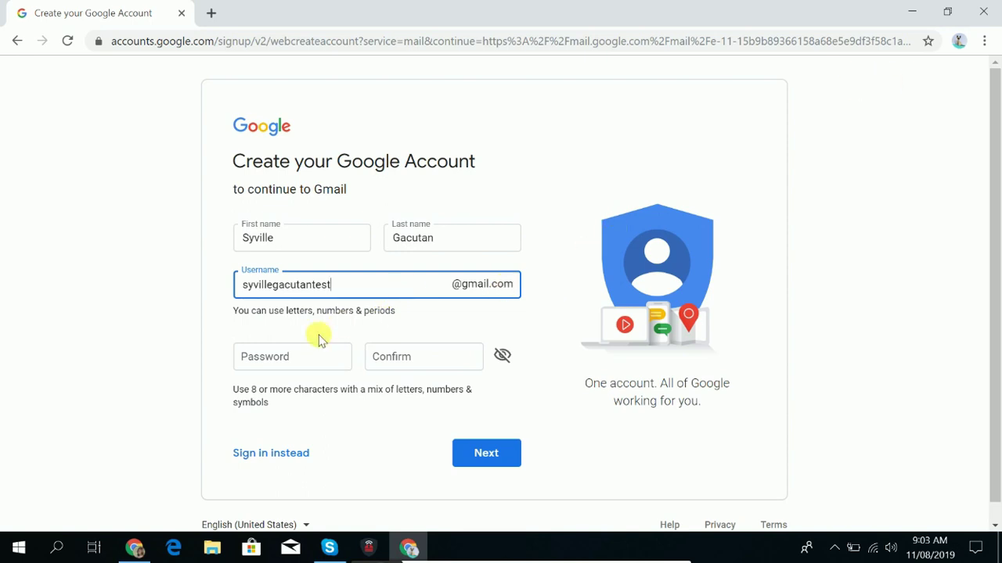
# Enter a first password and confirmation, then clear the confirmation.
pyautogui.click(271, 368)
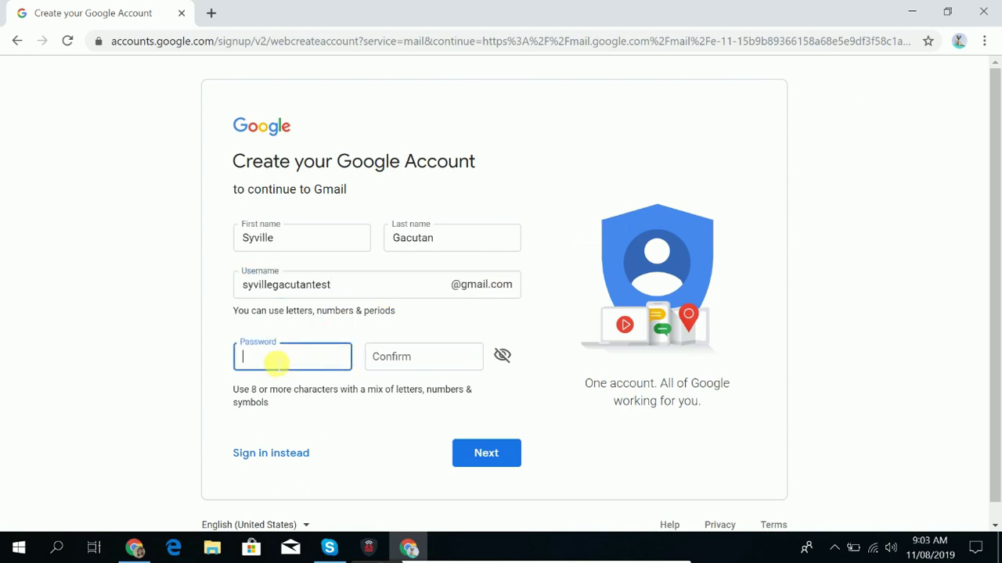
pyautogui.write('****')
pyautogui.press('BackSpace')
pyautogui.press('BackSpace')
pyautogui.press('BackSpace')
pyautogui.write('*******')
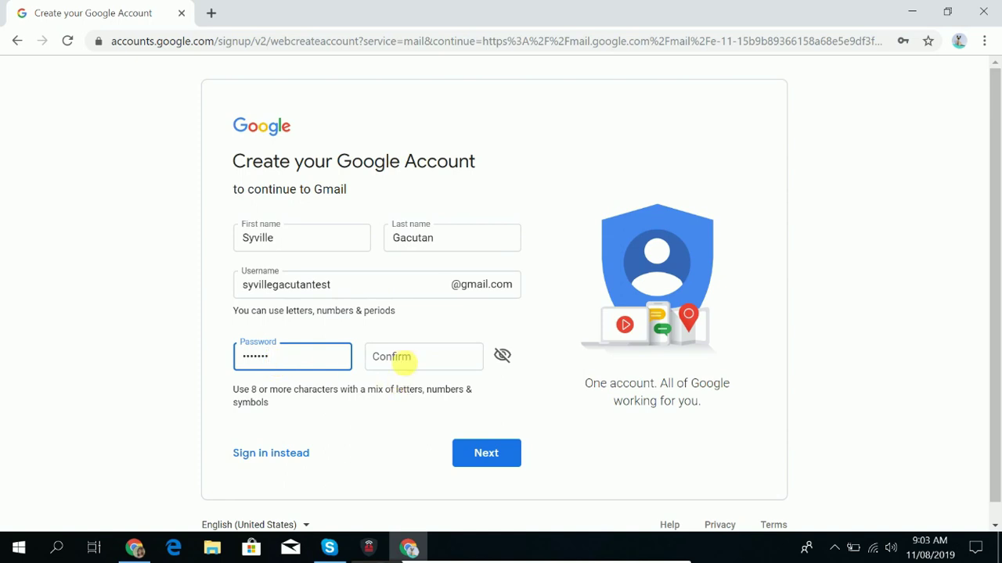
pyautogui.click(408, 361)
pyautogui.write('*******')
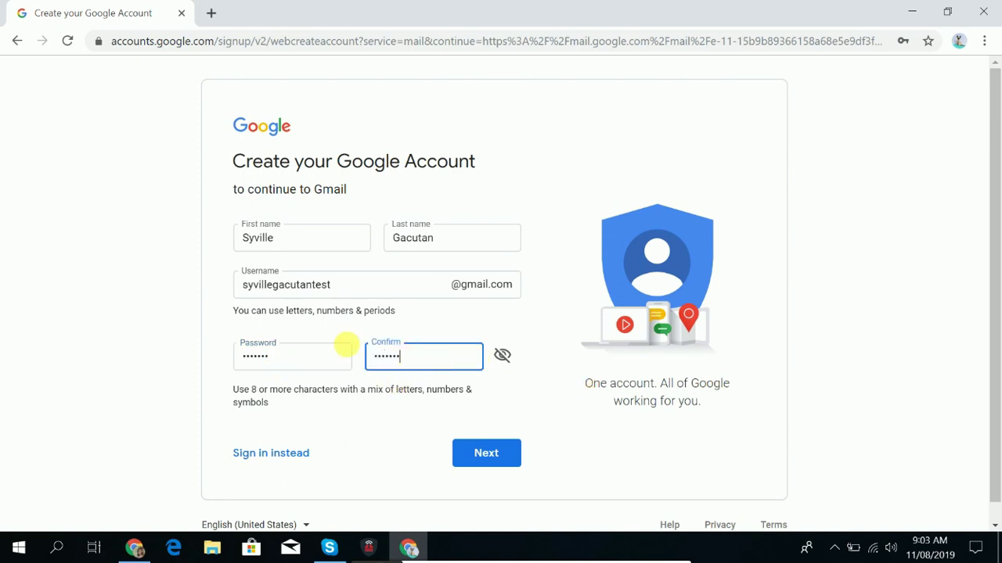
pyautogui.doubleClick(278, 357)
pyautogui.press('BackSpace')
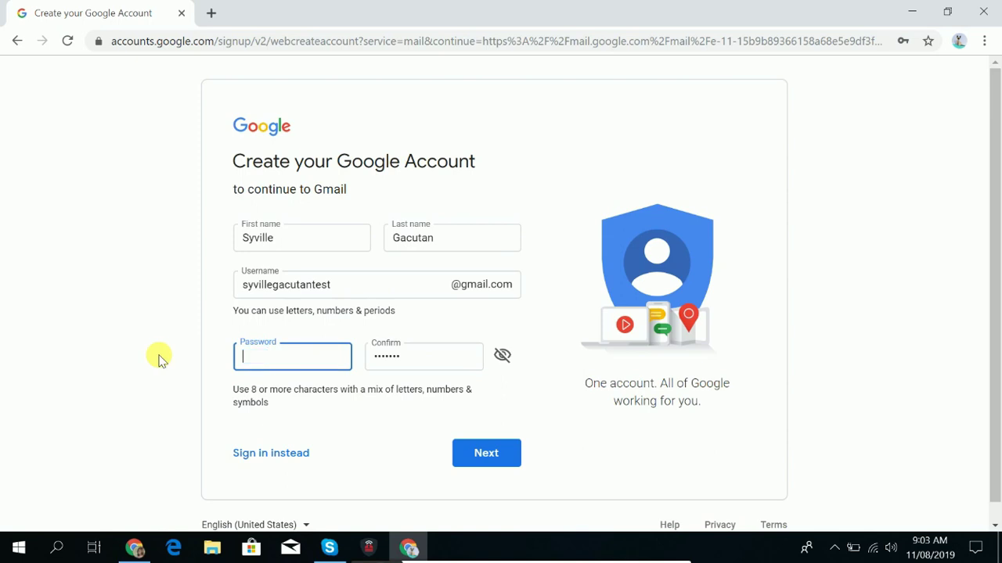
pyautogui.write('********')
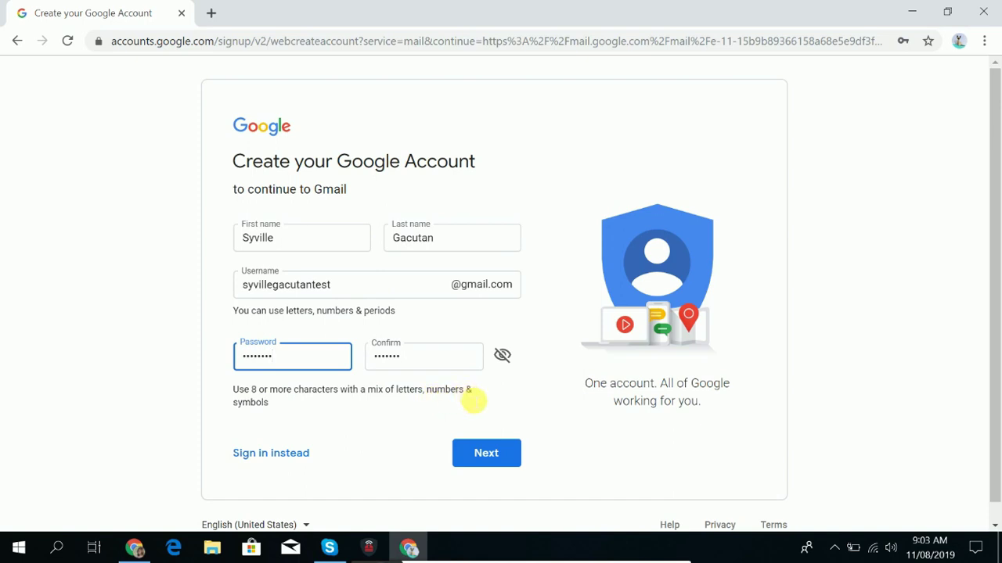
pyautogui.moveTo(417, 357); pyautogui.dragTo(351, 353)
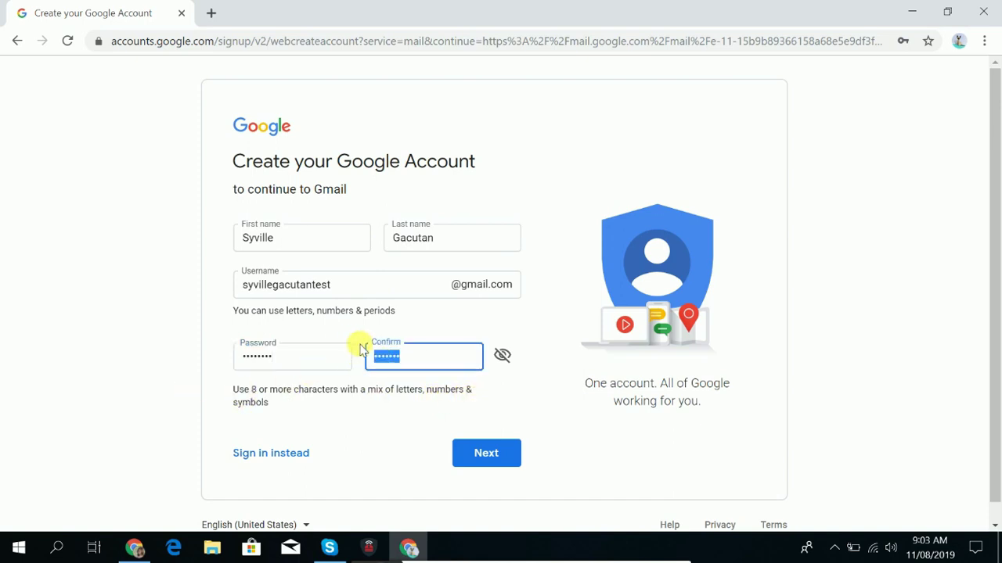
pyautogui.press('BackSpace')
# Retype the password and its confirmation, each starting with a capital letter.
pyautogui.hotkey('shift', 'Tab')
pyautogui.press('BackSpace')
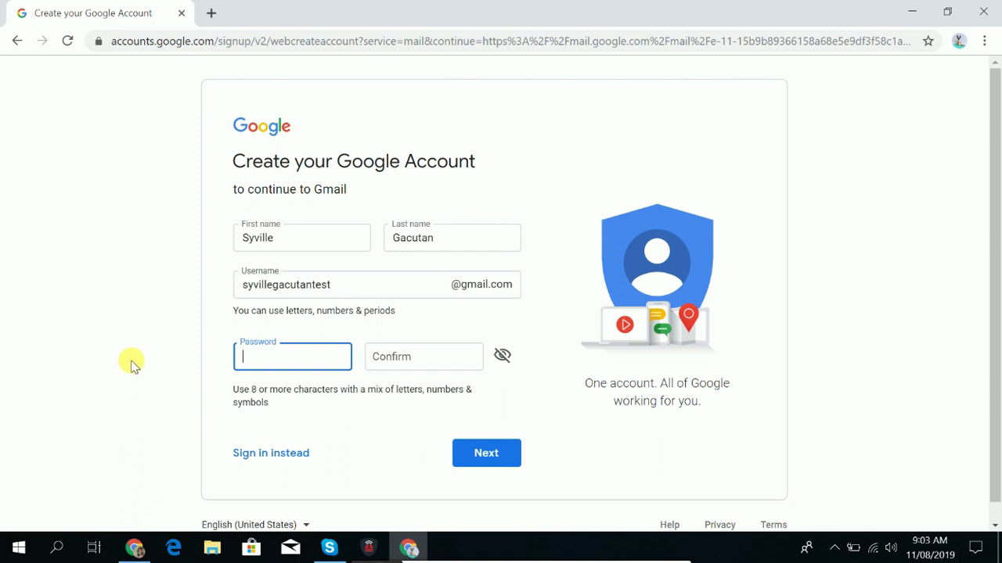
pyautogui.press('capslock')
pyautogui.press('capslock')
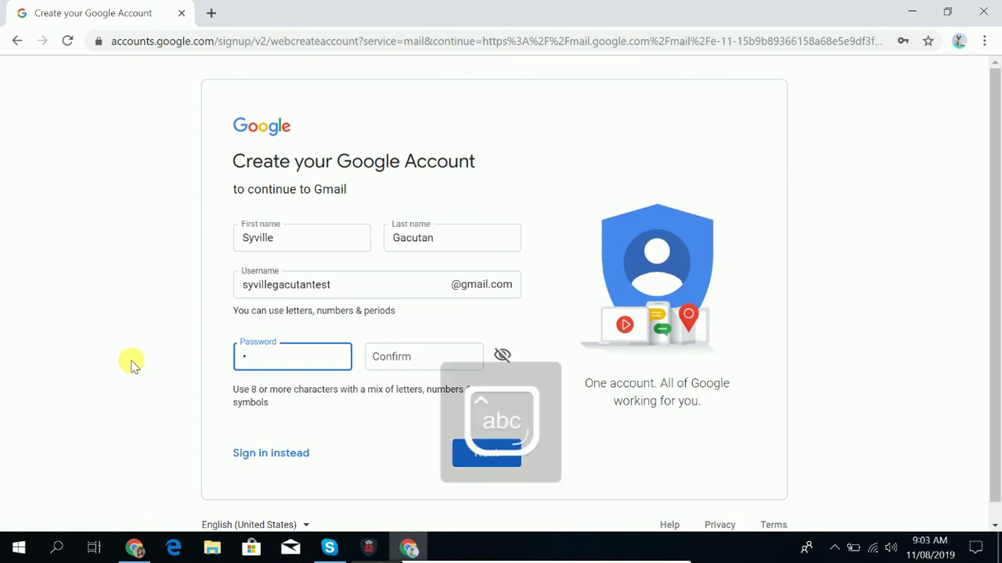
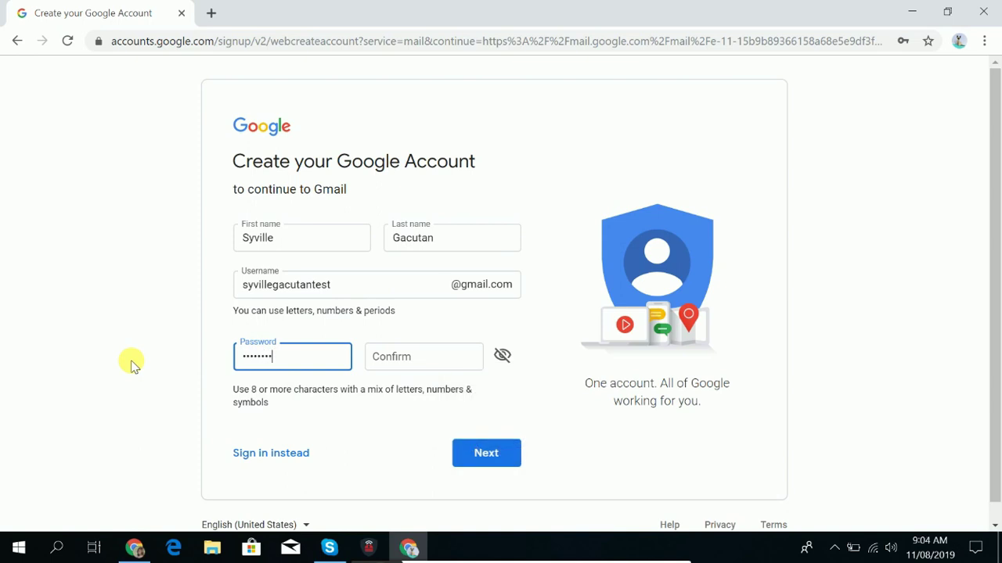
pyautogui.click(392, 357)
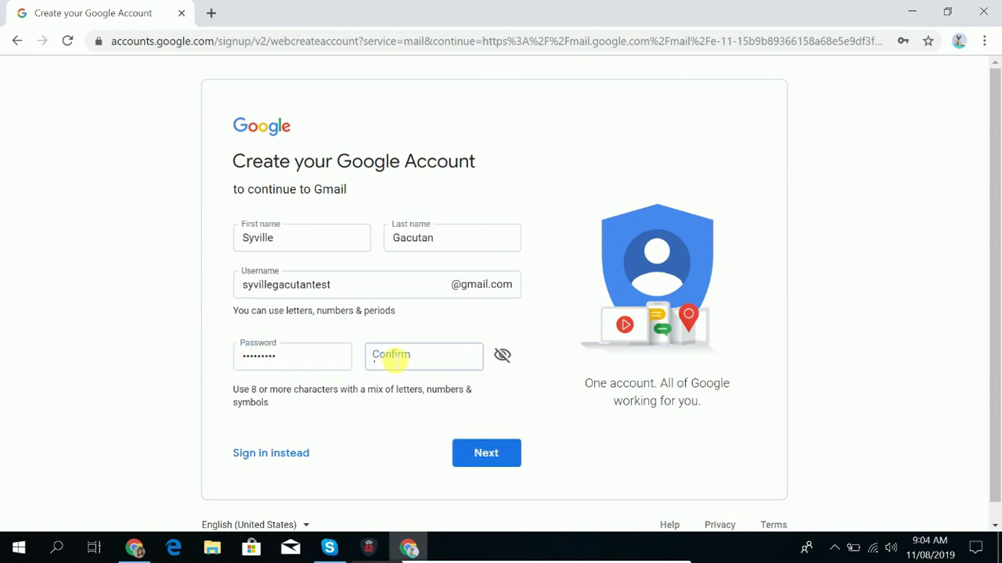
pyautogui.press('capslock')
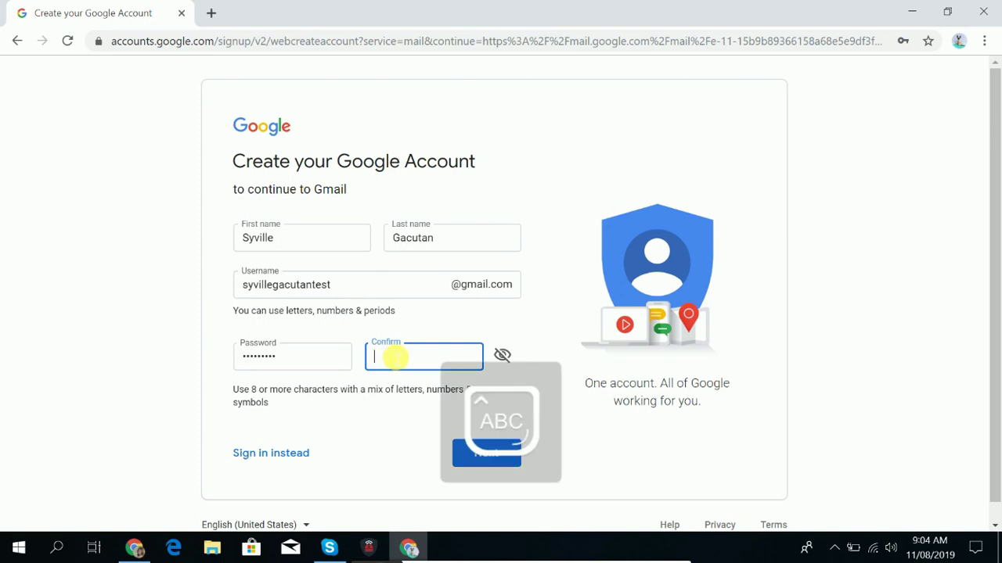
pyautogui.press('capslock')
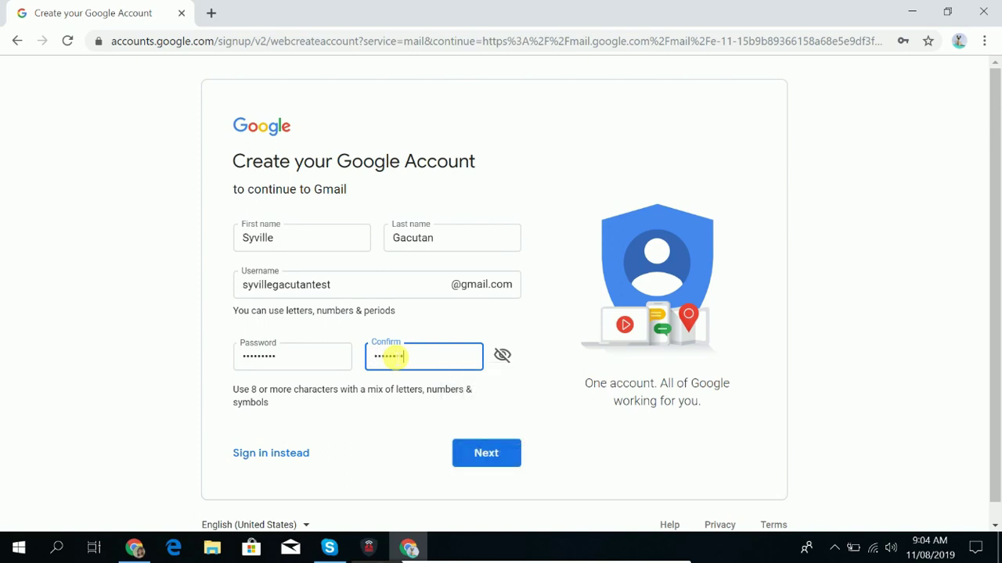
# Clear both fields and type the final password into Password and Confirm.
pyautogui.click(313, 356)
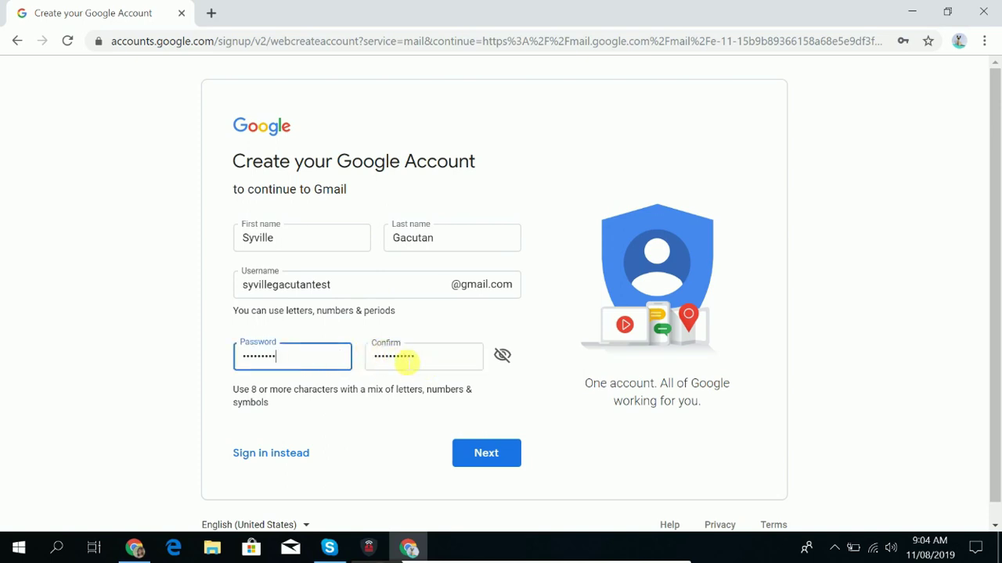
pyautogui.doubleClick(405, 359)
pyautogui.press('BackSpace')
pyautogui.doubleClick(238, 357)
pyautogui.press('BackSpace')
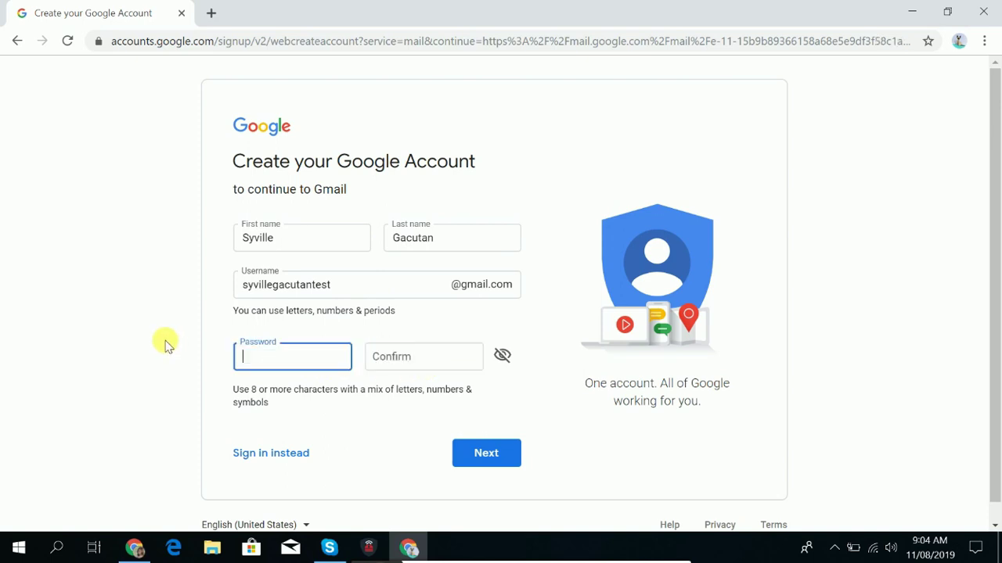
pyautogui.press('capslock')
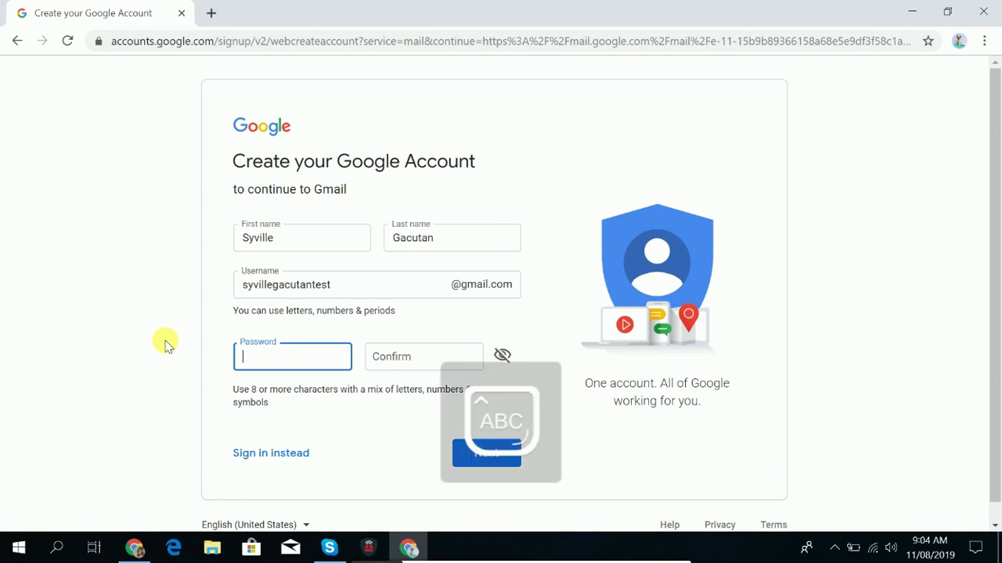
pyautogui.write('•')
pyautogui.press('capslock')
pyautogui.write('•')
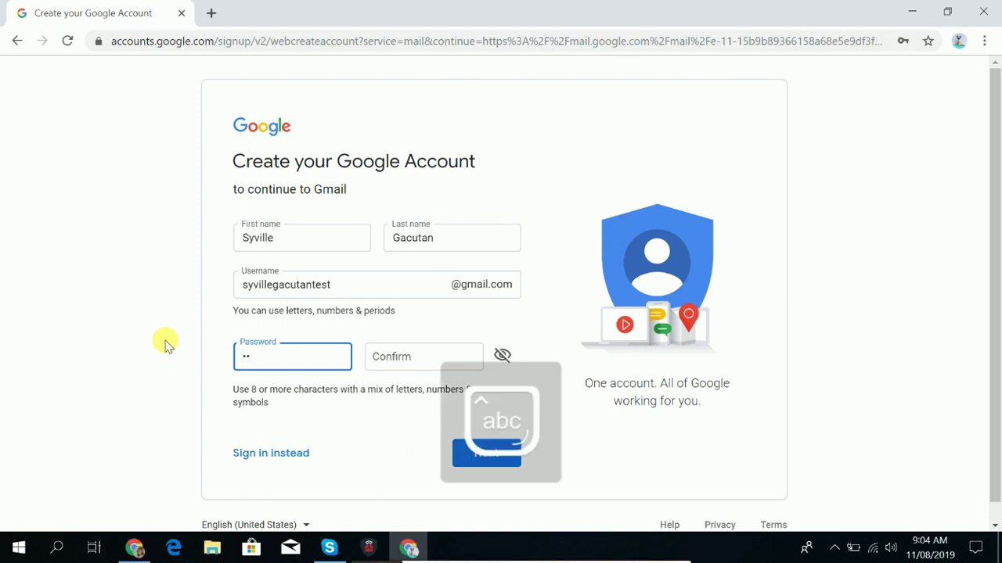
pyautogui.write('•••')
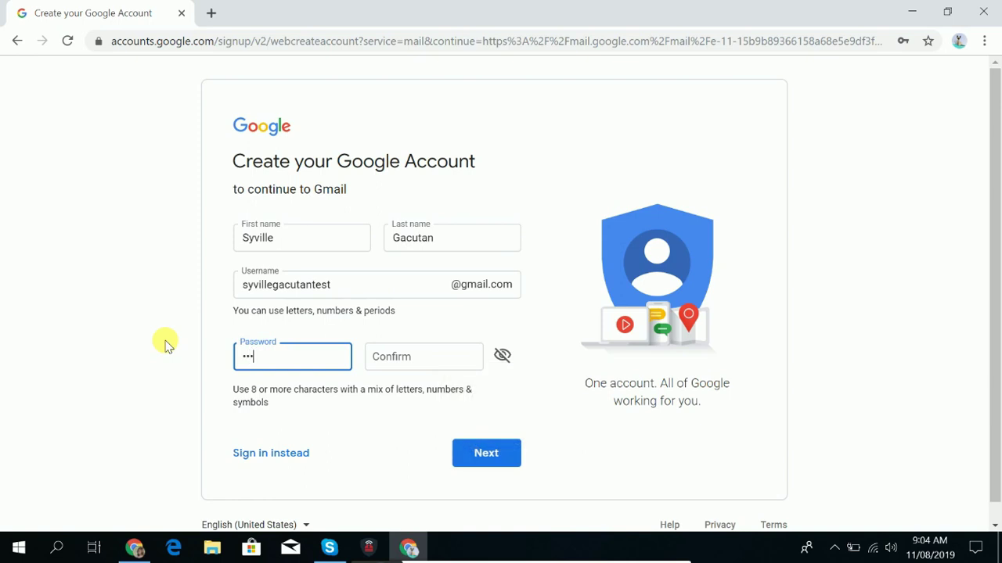
pyautogui.write('••••')
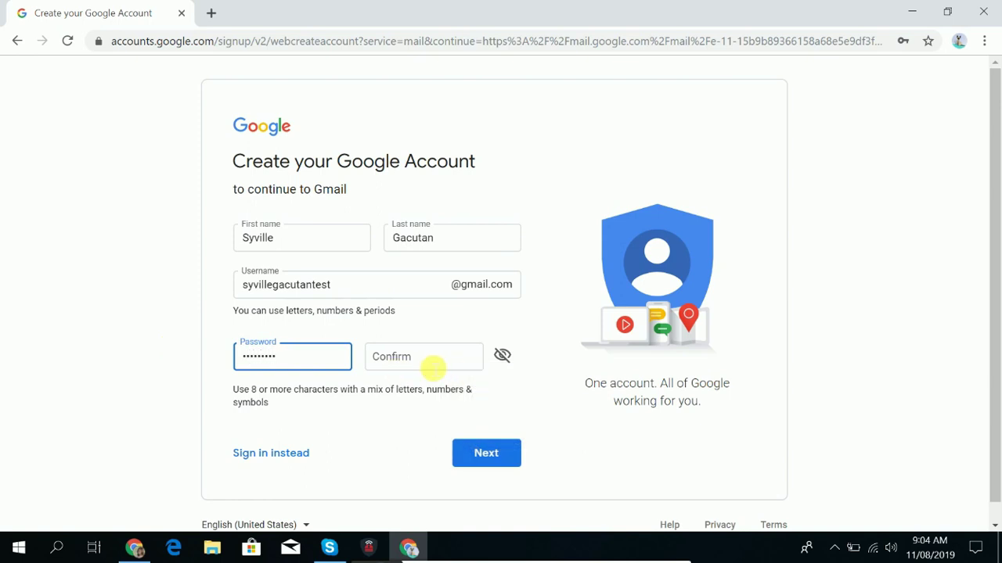
pyautogui.click(432, 364)
pyautogui.press('capslock')
pyautogui.write('•')
pyautogui.press('capslock')
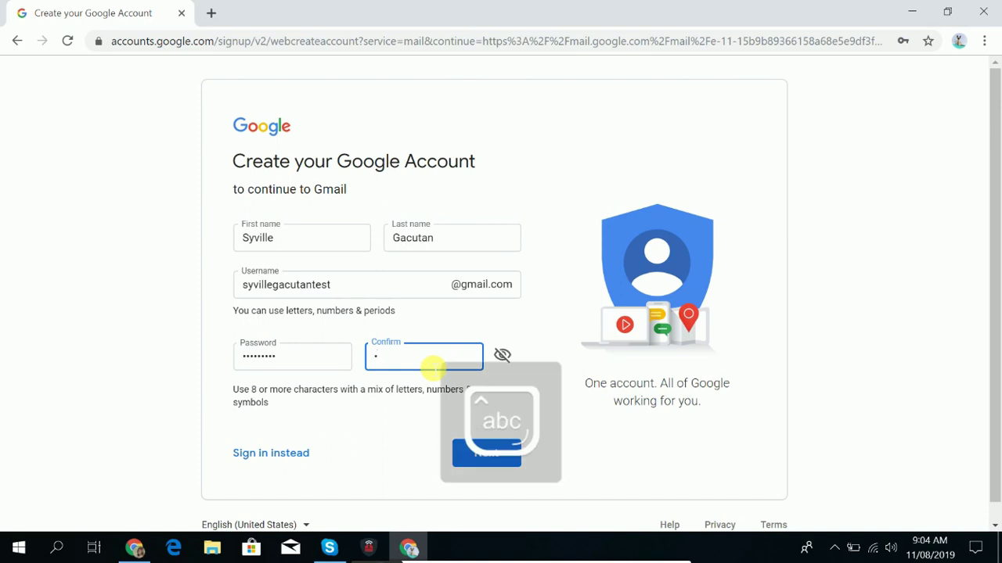
pyautogui.write('••')
pyautogui.write('•••••')
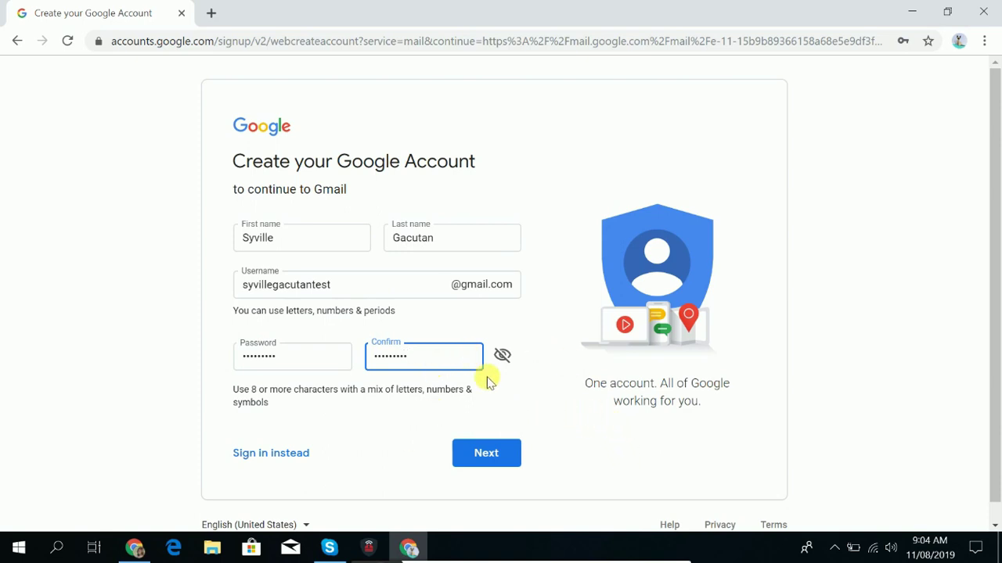
# Submit the name and password page and set the phone country code to Philippines (+63).
pyautogui.click(494, 455)
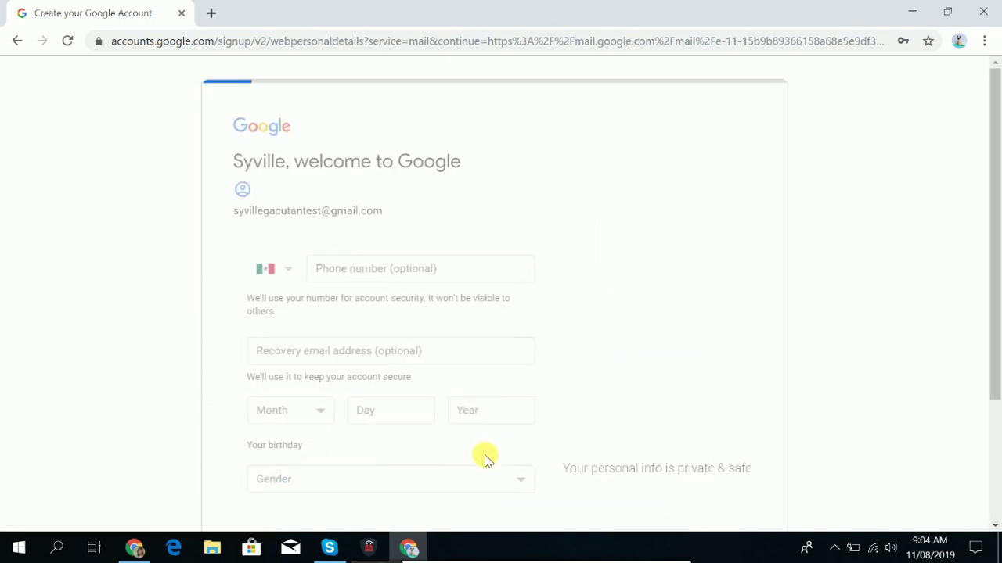
pyautogui.scroll(-1, 507, 341)
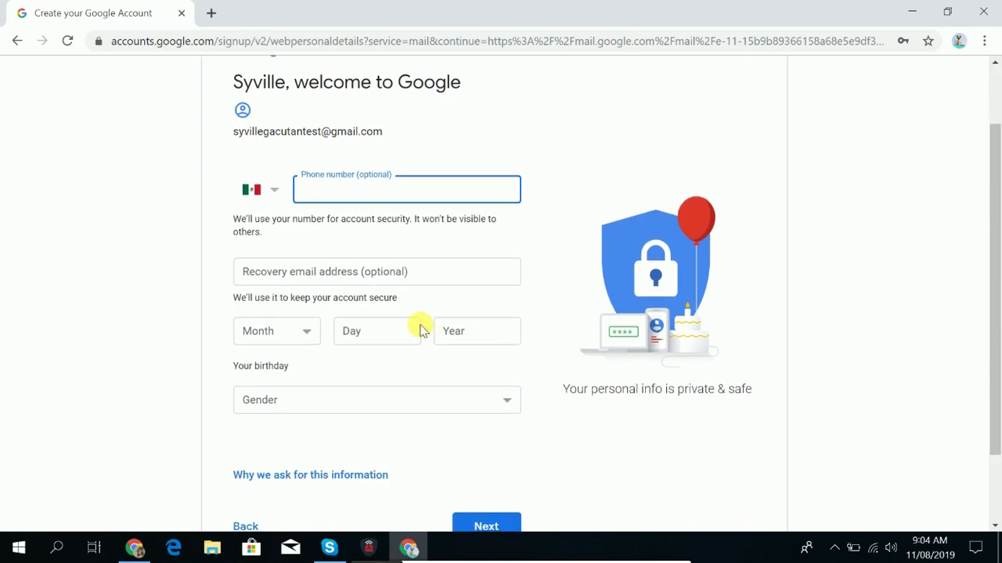
pyautogui.scroll(-1, 418, 327)
pyautogui.scroll(2, 417, 330)
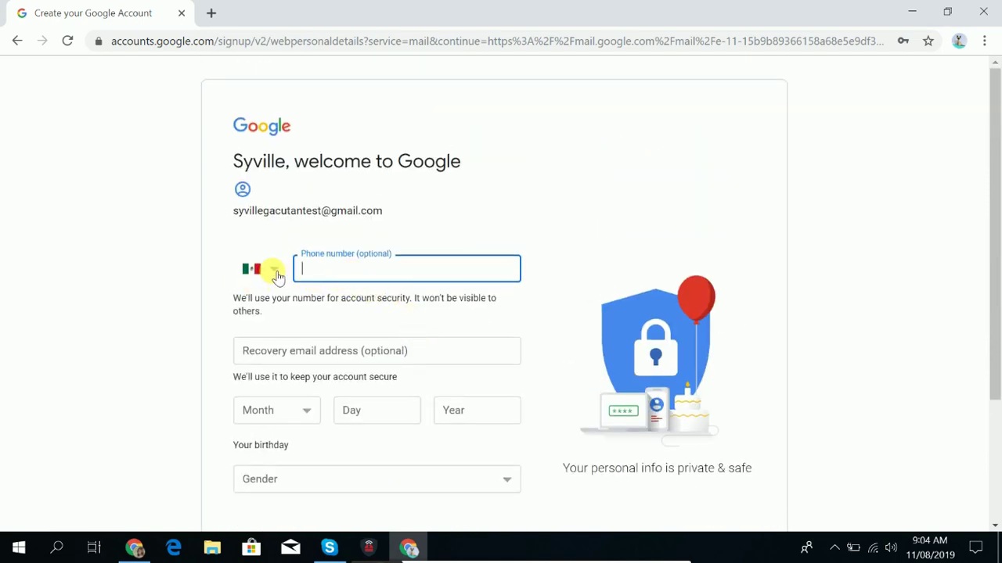
pyautogui.click(275, 273)
pyautogui.scroll(-5, 270, 327)
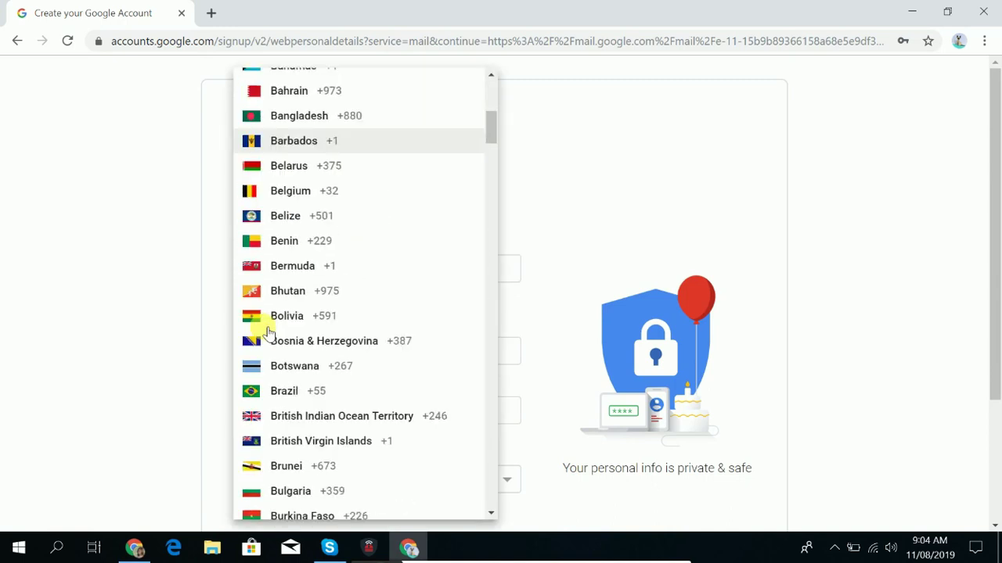
pyautogui.scroll(-20, 266, 332)
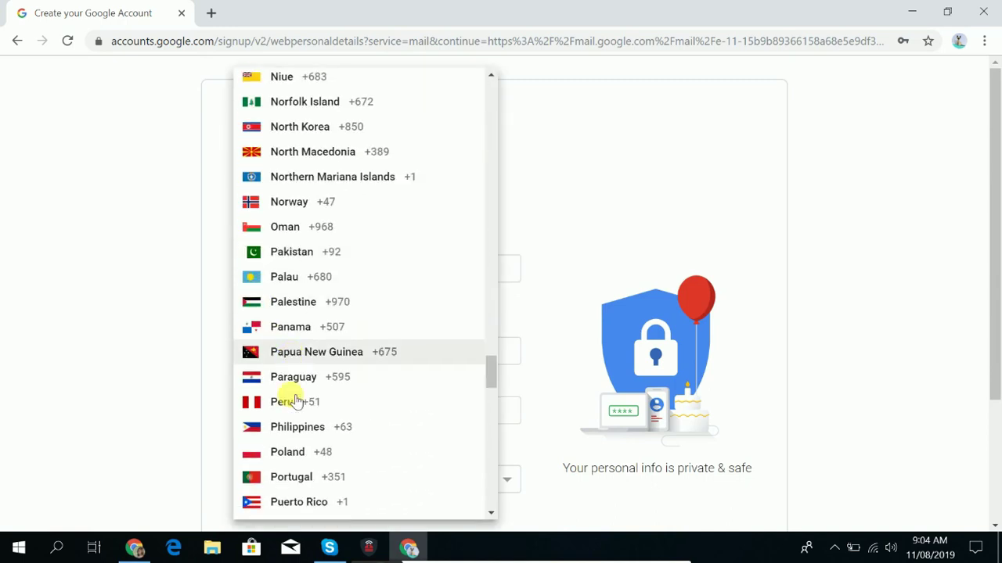
pyautogui.scroll(-2, 296, 402)
pyautogui.click(290, 391)
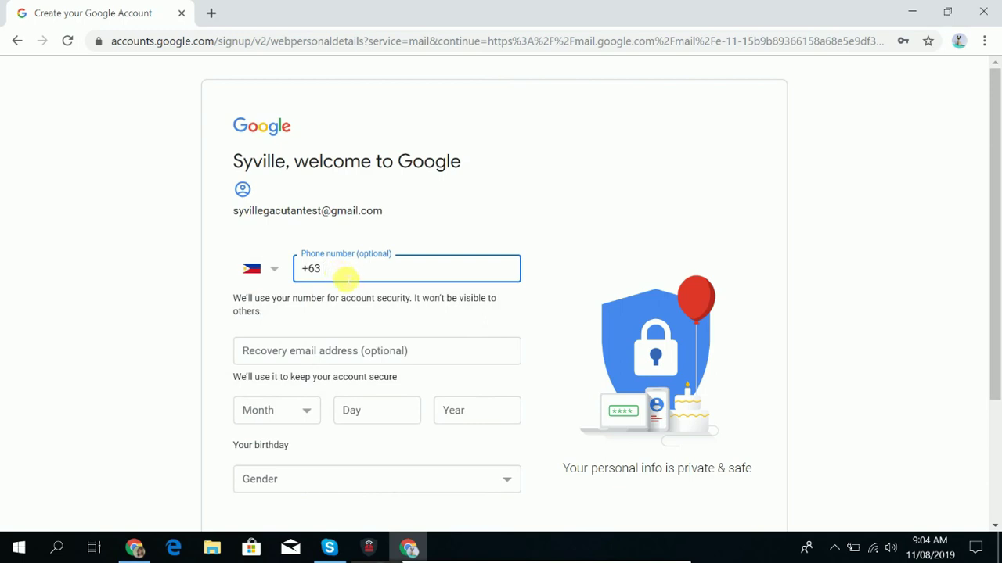
pyautogui.scroll(-1, 341, 280)
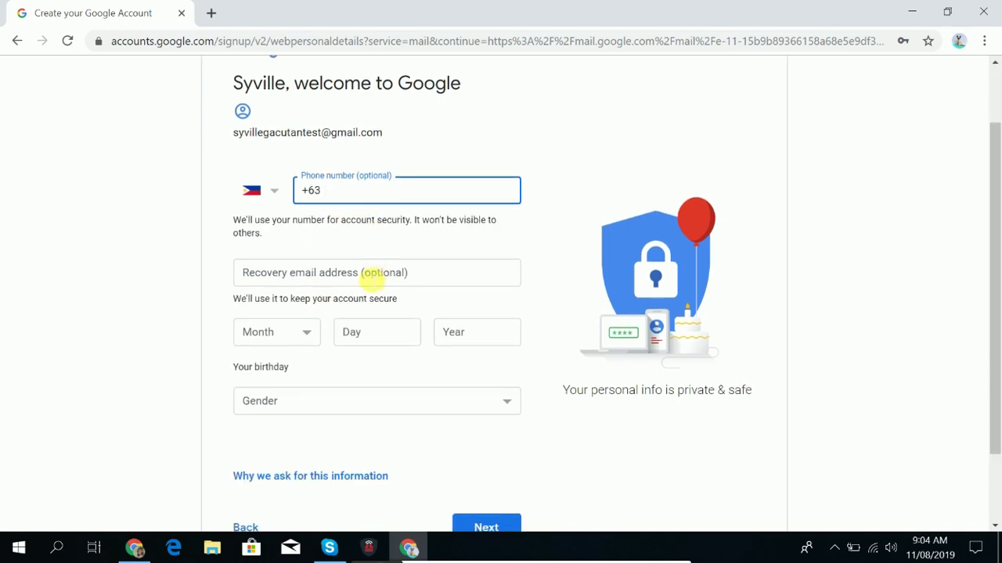
pyautogui.scroll(-1, 315, 266)
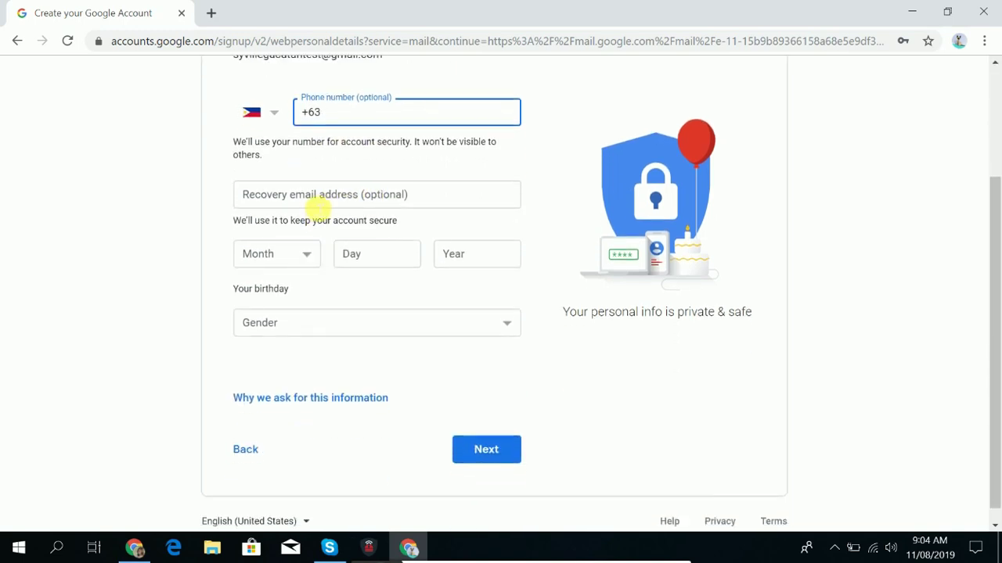
# Go through the recovery email, birthday and gender fields, leaving them empty.
pyautogui.click(307, 207)
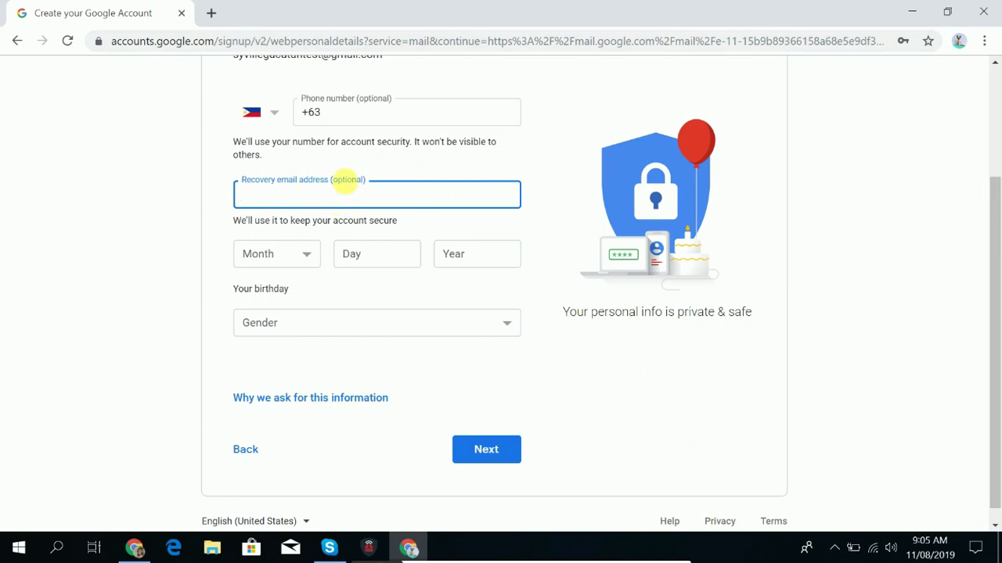
pyautogui.click(303, 255)
pyautogui.click(376, 252)
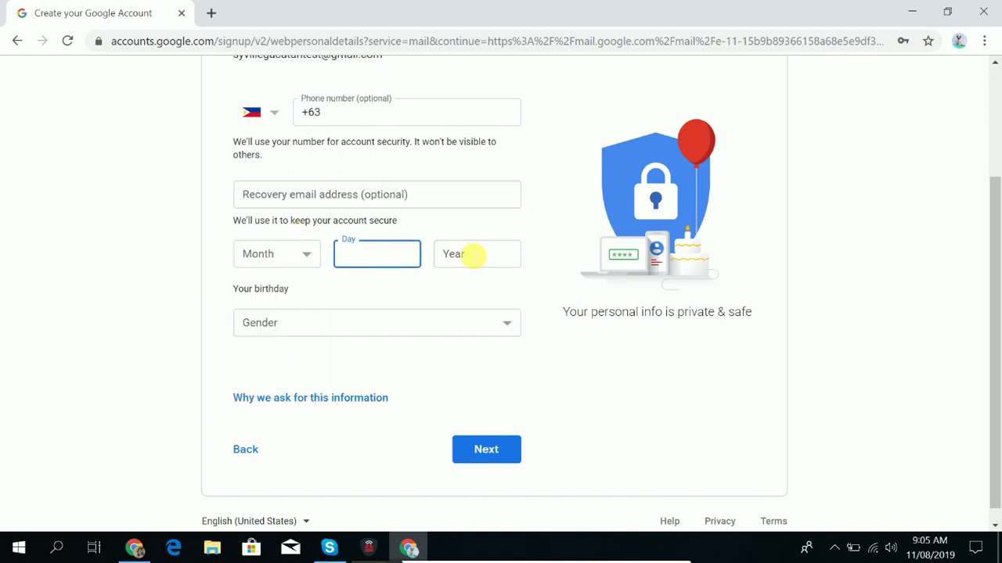
pyautogui.click(487, 253)
pyautogui.click(480, 325)
pyautogui.click(724, 372)
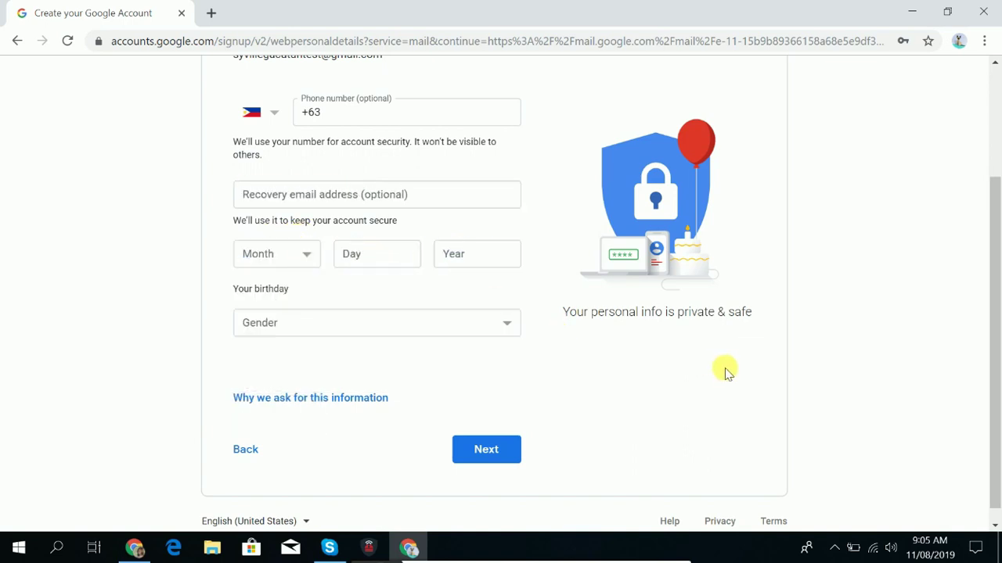
# Scroll through the personal details page, leaving the birth month unselected.
pyautogui.scroll(-1, 663, 356)
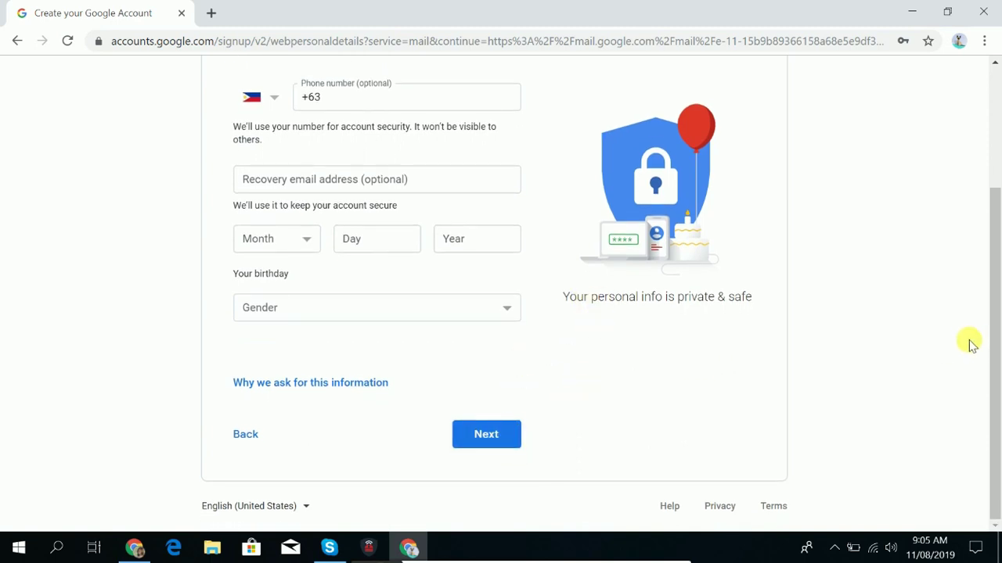
pyautogui.scroll(2, 501, 399)
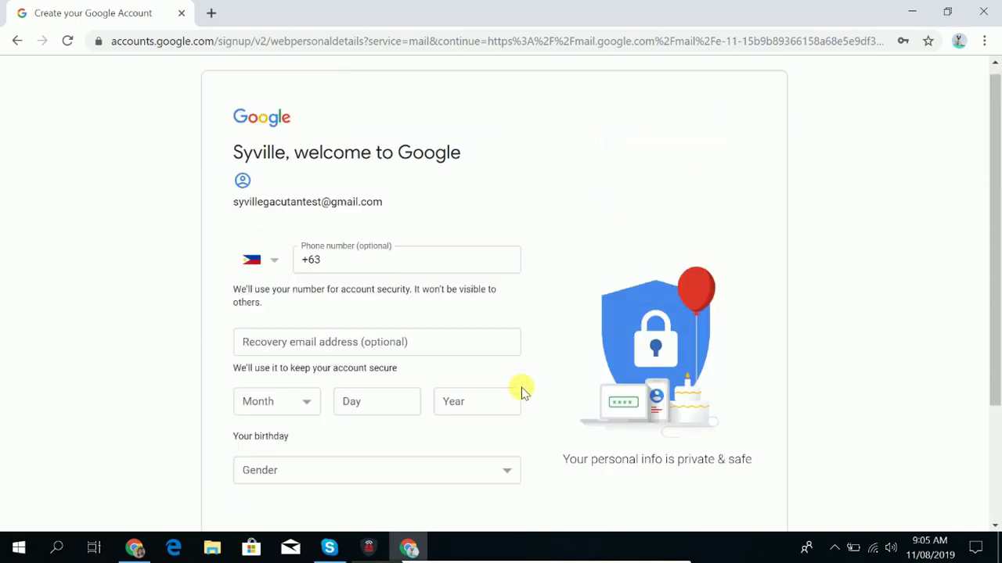
pyautogui.scroll(-2, 563, 386)
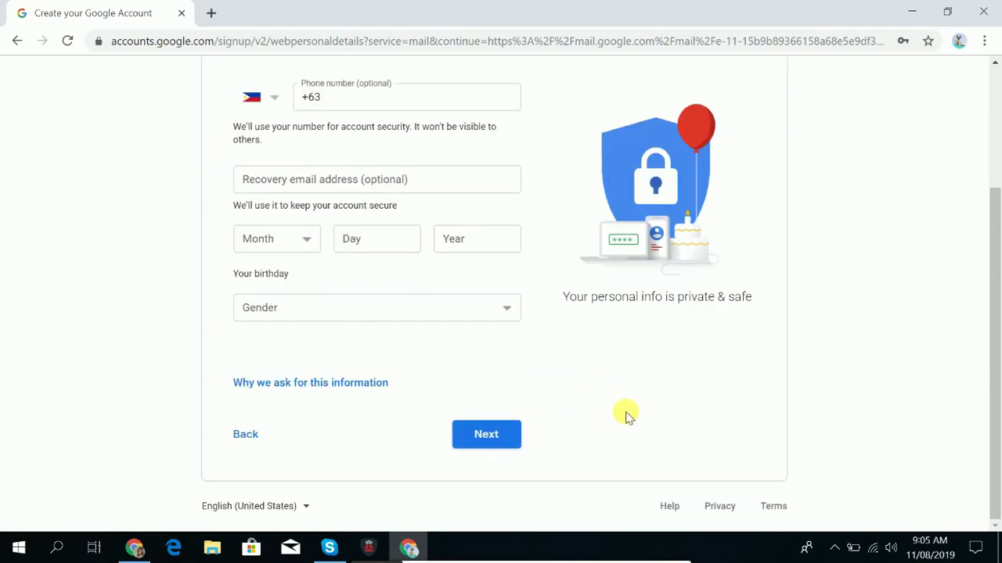
pyautogui.scroll(2, 631, 414)
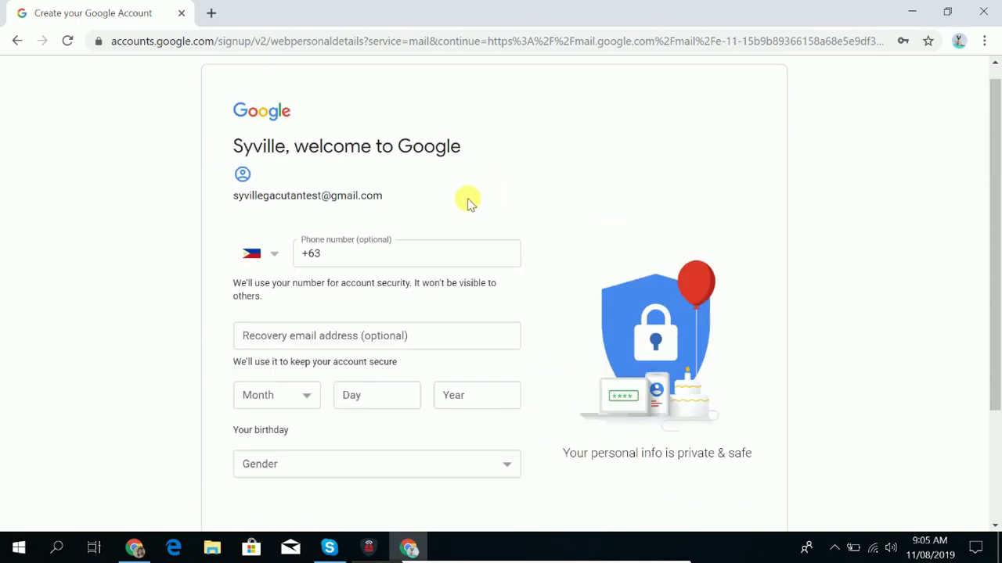
pyautogui.scroll(-2, 472, 198)
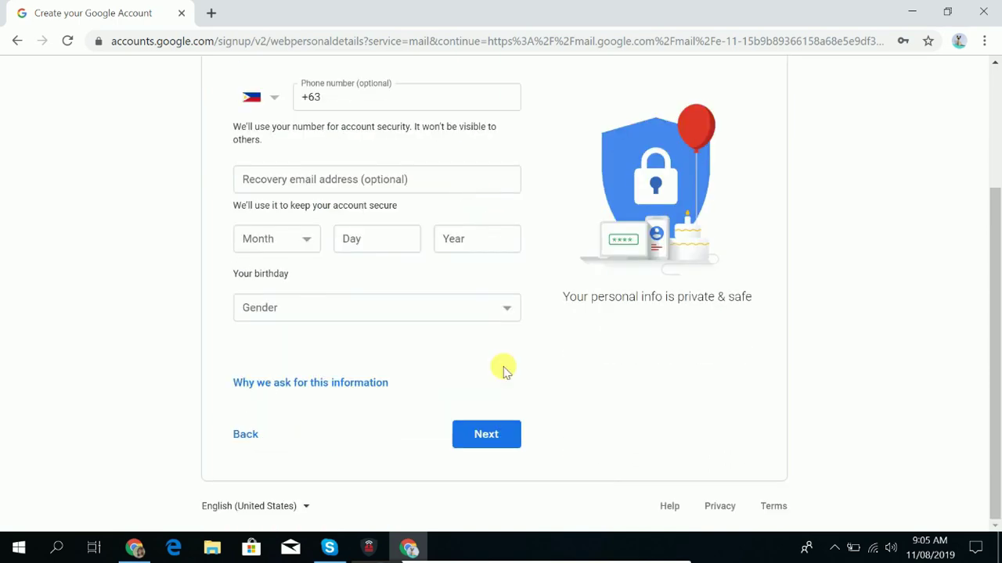
pyautogui.scroll(2, 464, 312)
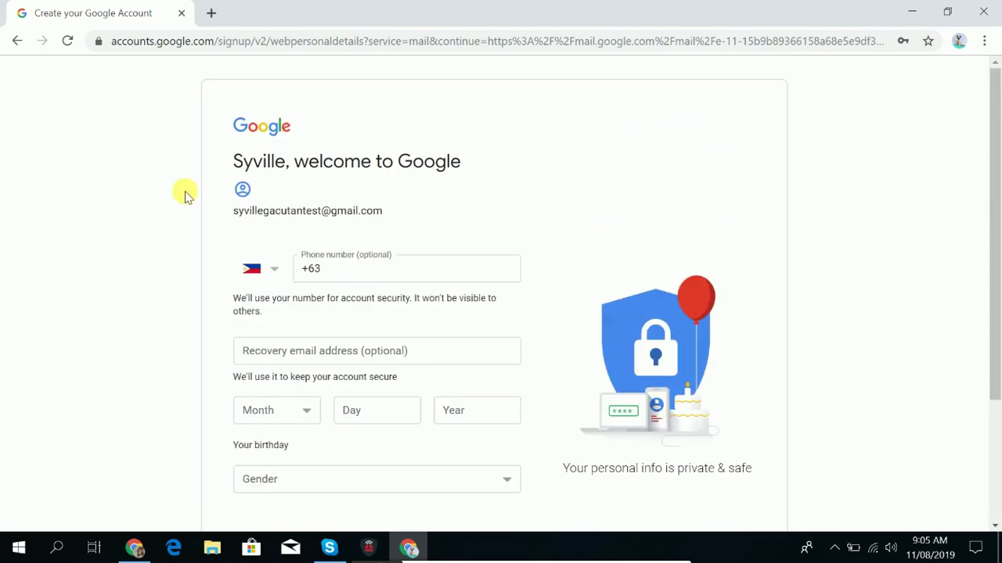
pyautogui.moveTo(409, 226); pyautogui.dragTo(489, 399)
pyautogui.scroll(-2, 496, 347)
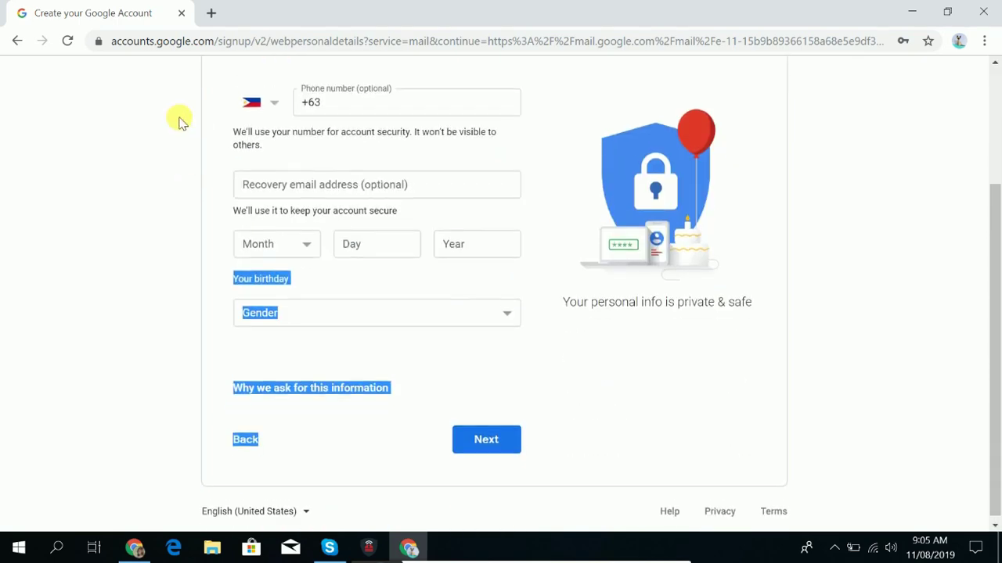
pyautogui.scroll(2, 179, 118)
pyautogui.scroll(-2, 516, 331)
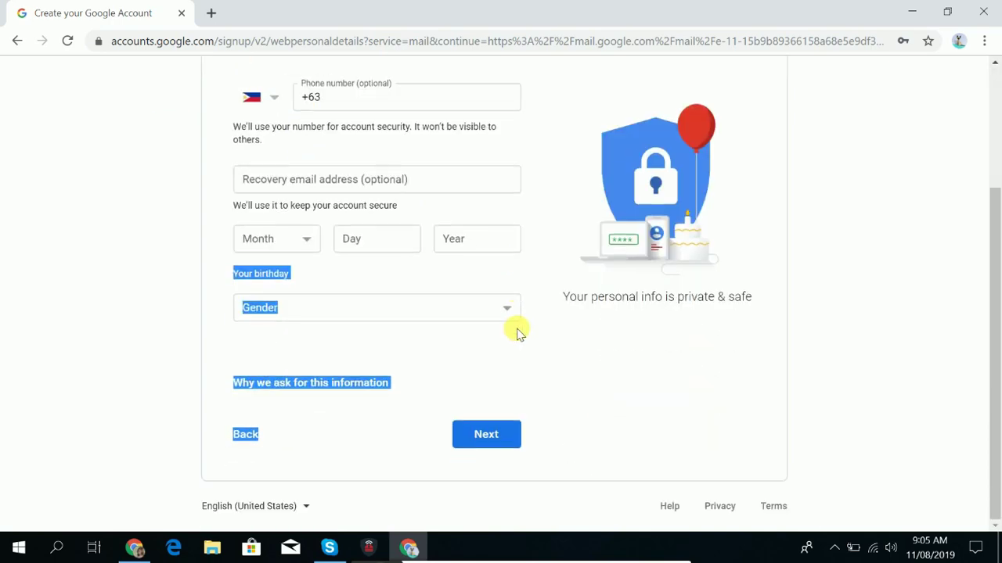
pyautogui.scroll(2, 389, 248)
pyautogui.scroll(-2, 579, 258)
pyautogui.click(572, 422)
pyautogui.scroll(2, 569, 423)
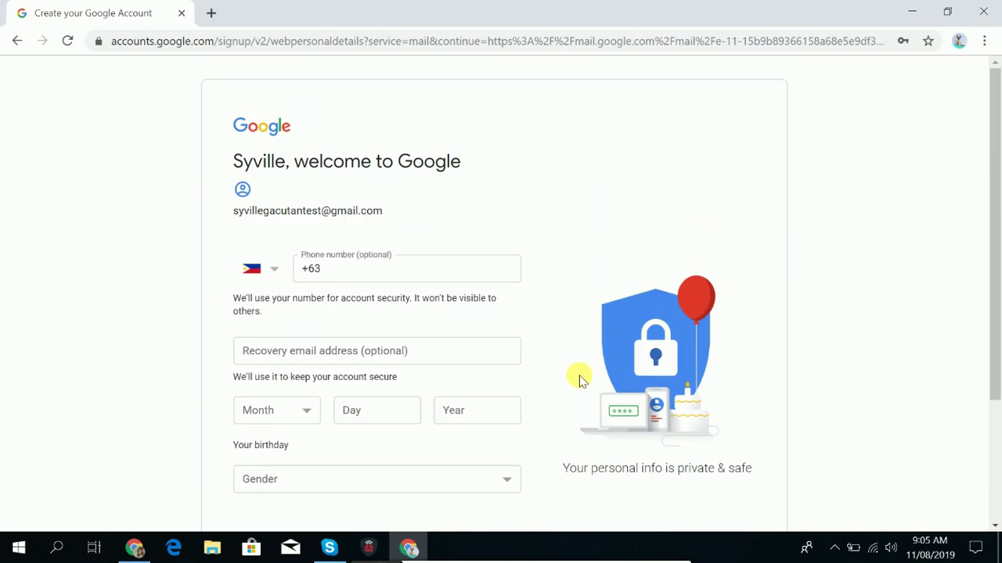
pyautogui.scroll(-2, 575, 377)
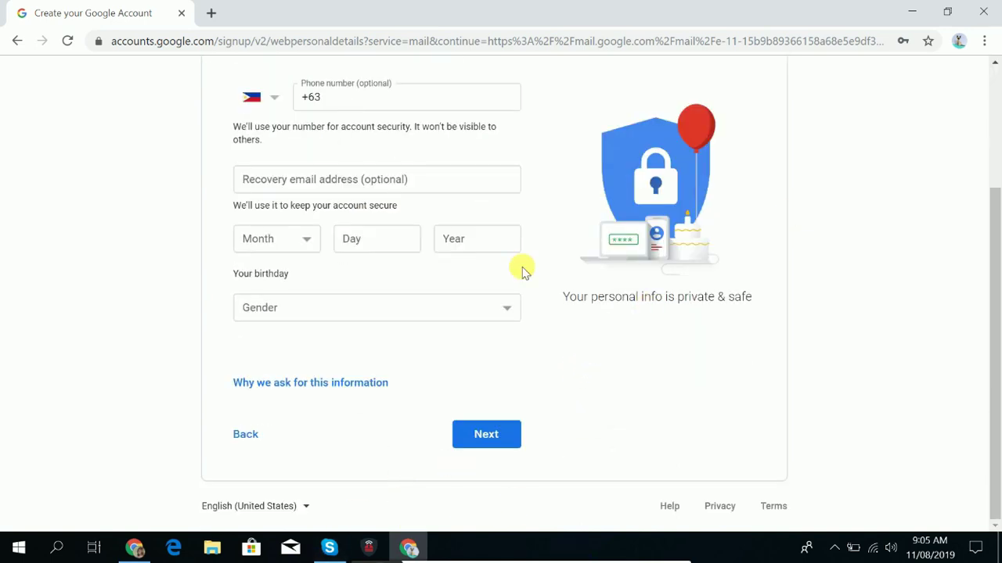
pyautogui.scroll(2, 465, 305)
pyautogui.scroll(-2, 465, 305)
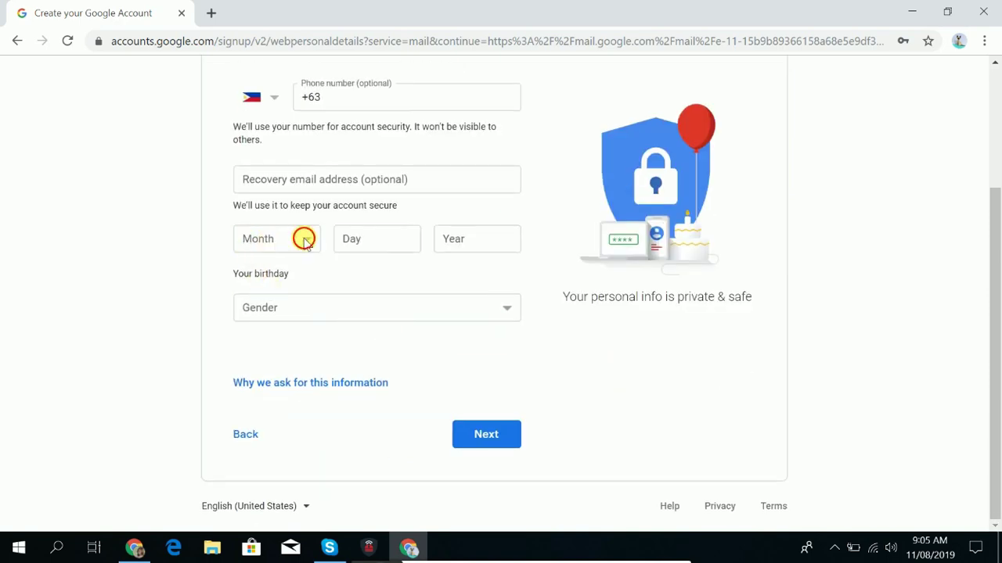
pyautogui.click(304, 239)
pyautogui.click(305, 239)
pyautogui.scroll(2, 599, 321)
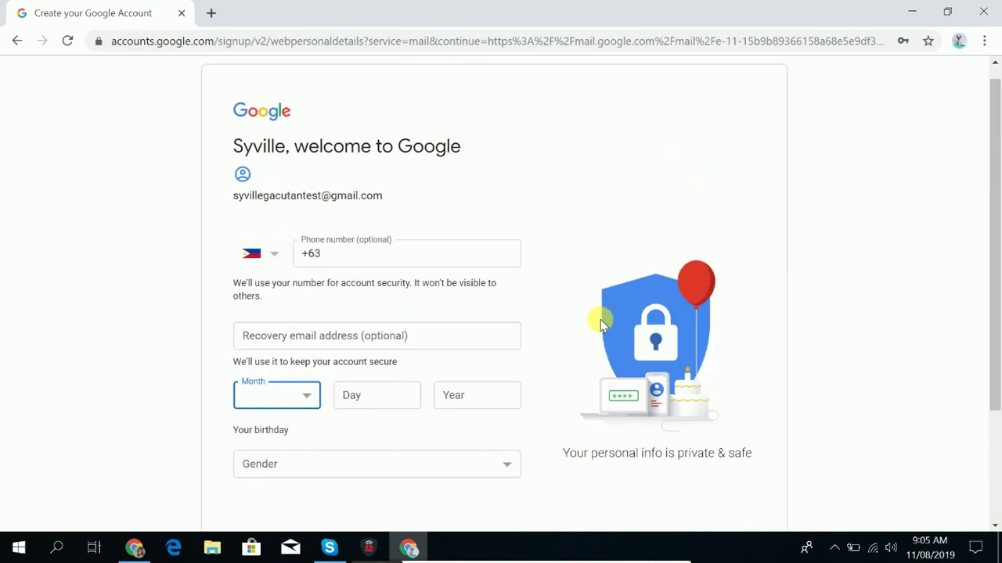
pyautogui.scroll(-2, 600, 320)
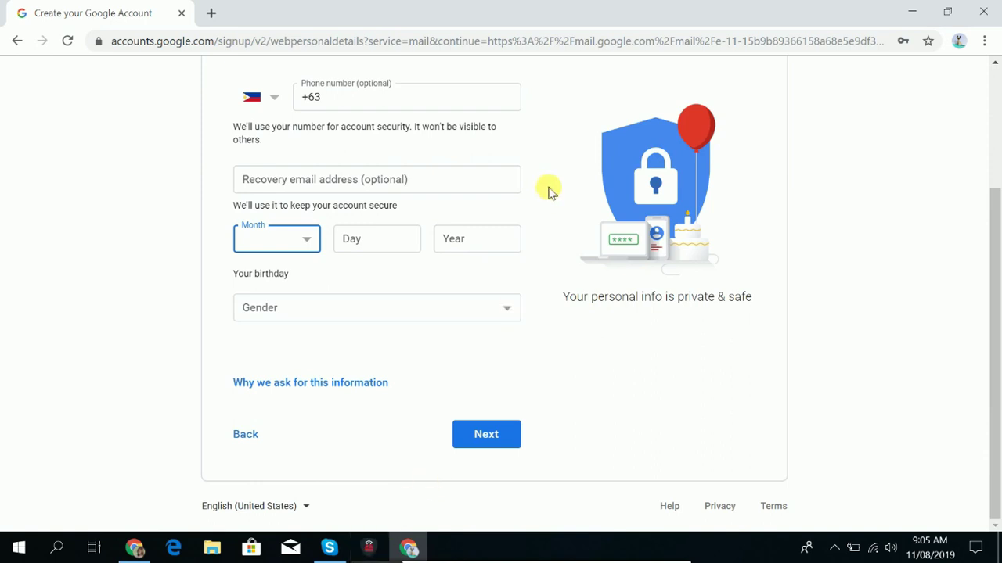
pyautogui.click(368, 548)
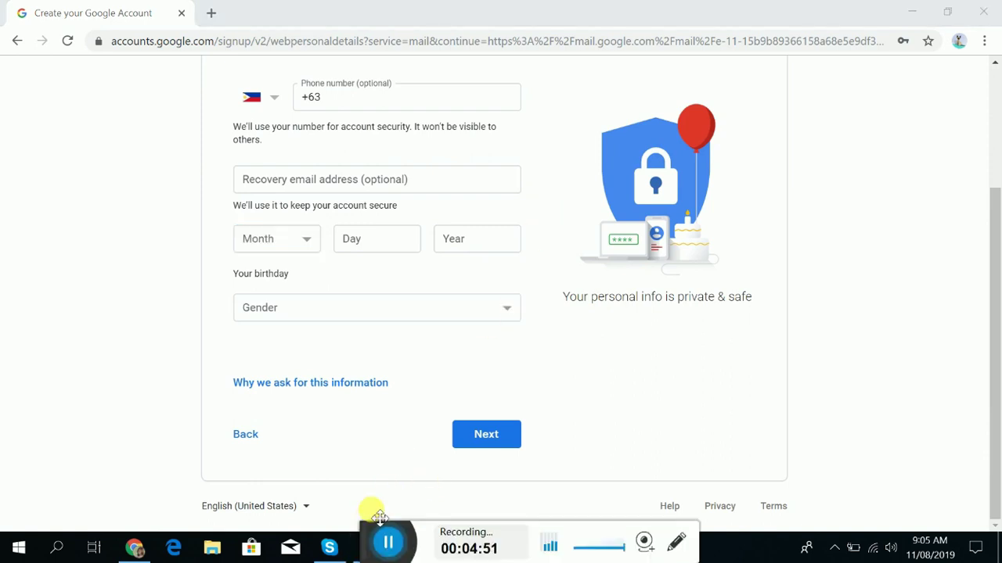
pyautogui.moveTo(379, 516); pyautogui.dragTo(383, 497)
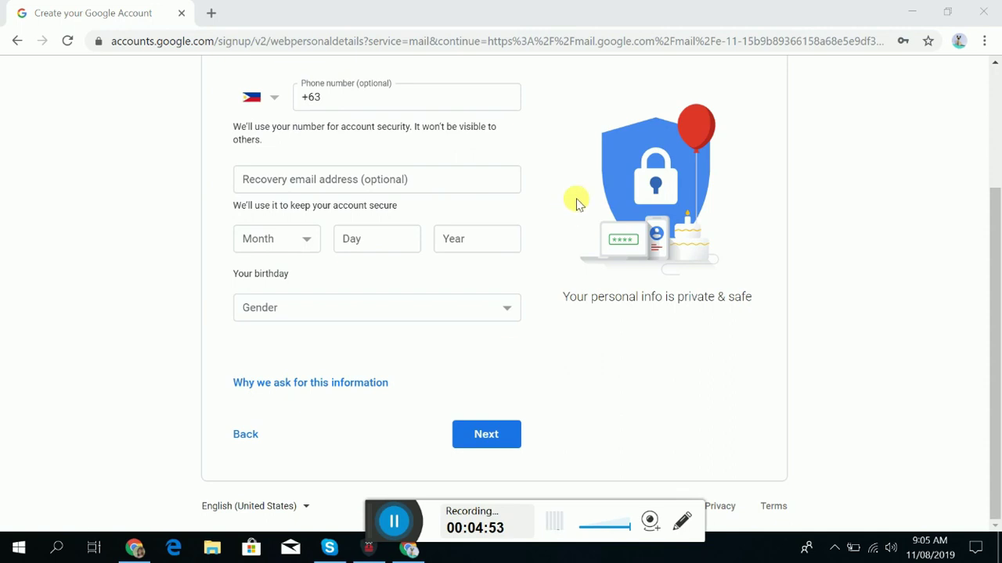
# Get past the Gmail welcome screen and keep the Default inbox view.
pyautogui.click(393, 523)
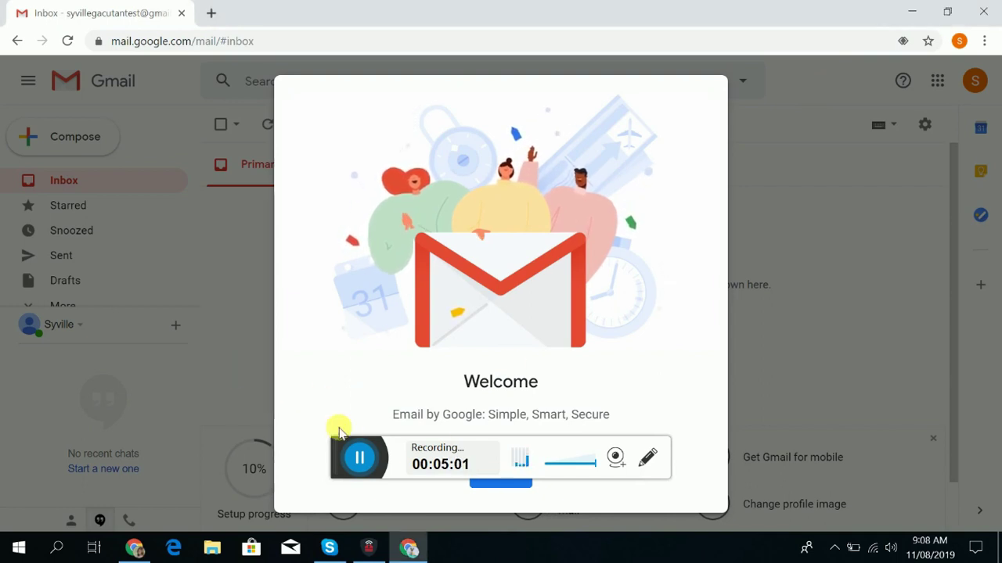
pyautogui.moveTo(337, 463); pyautogui.dragTo(321, 559)
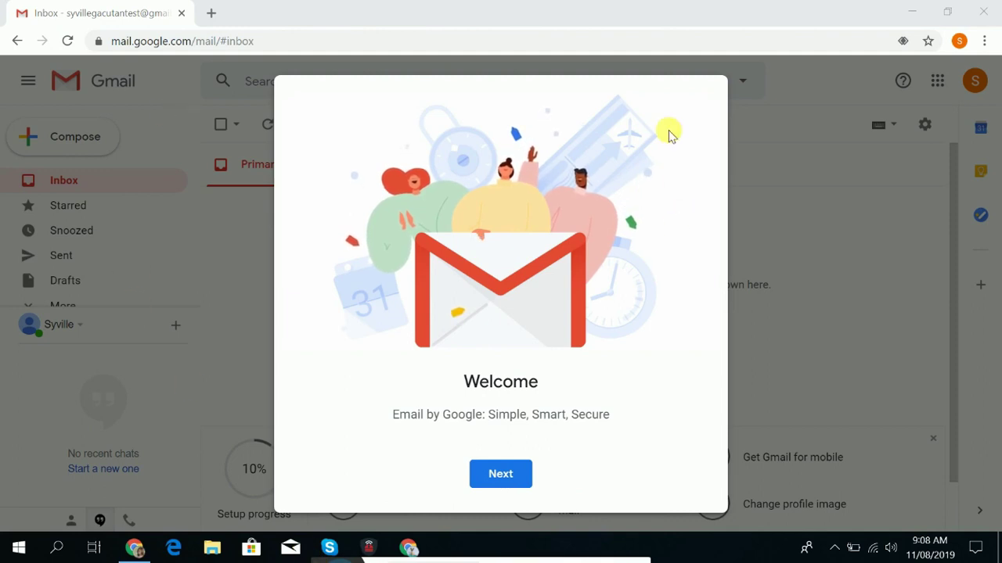
pyautogui.click(513, 481)
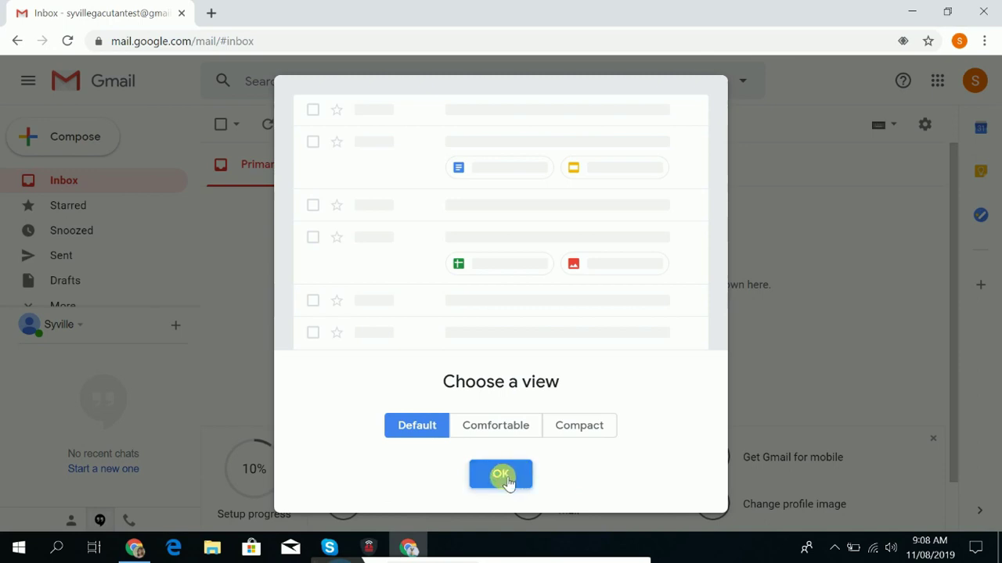
pyautogui.click(505, 478)
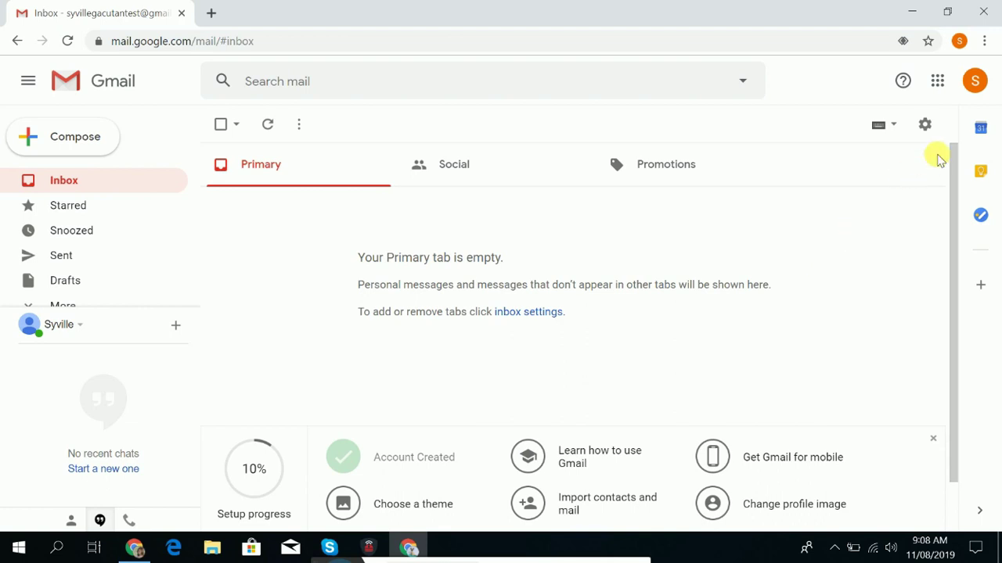
# Open the Extensions page via Chrome's main menu under More tools.
pyautogui.click(959, 41)
pyautogui.click(984, 41)
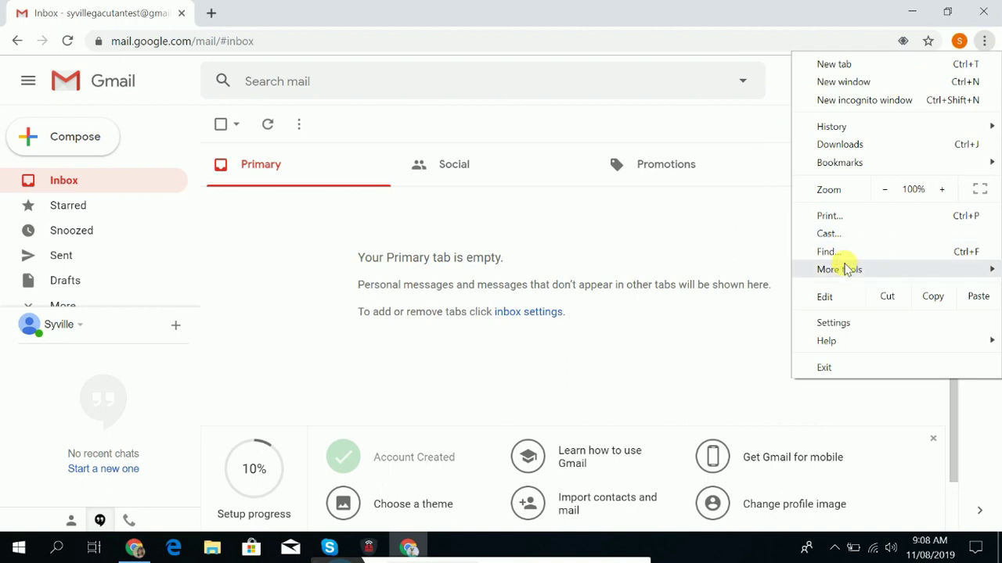
pyautogui.moveTo(848, 270)
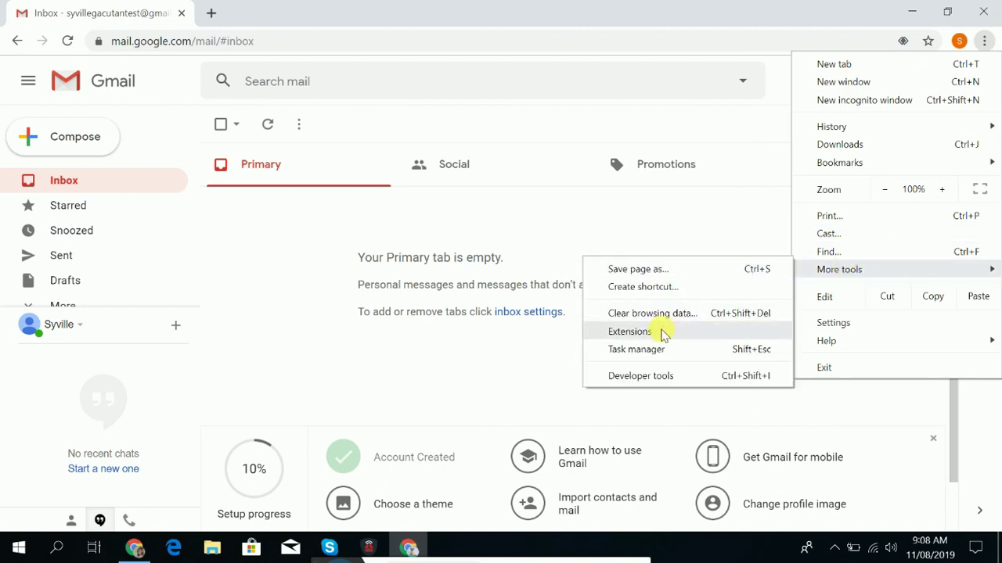
pyautogui.click(630, 332)
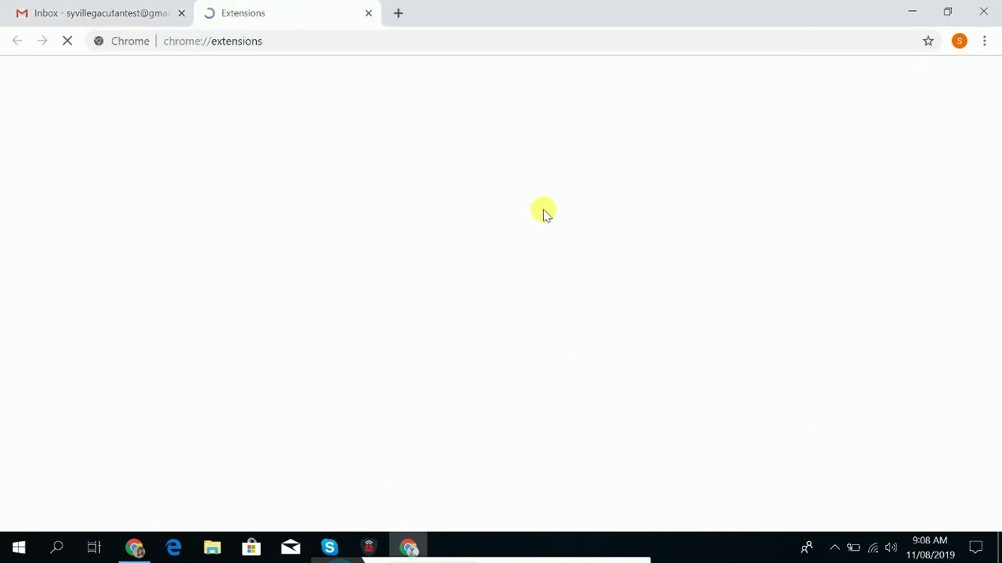
# Try a 'k' extension search, clear it, and open the Chrome Web Store from the side panel.
pyautogui.click(304, 77)
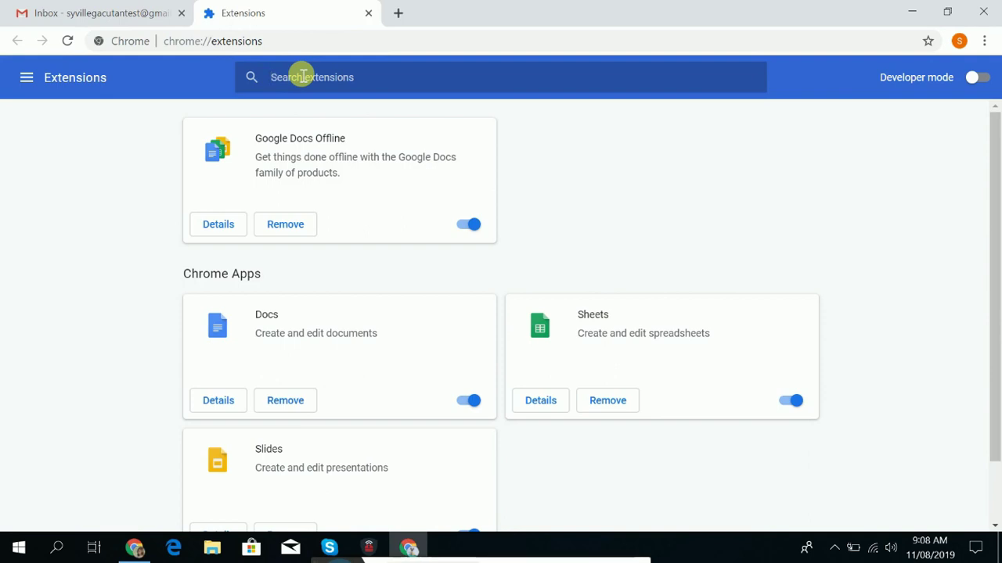
pyautogui.write('k')
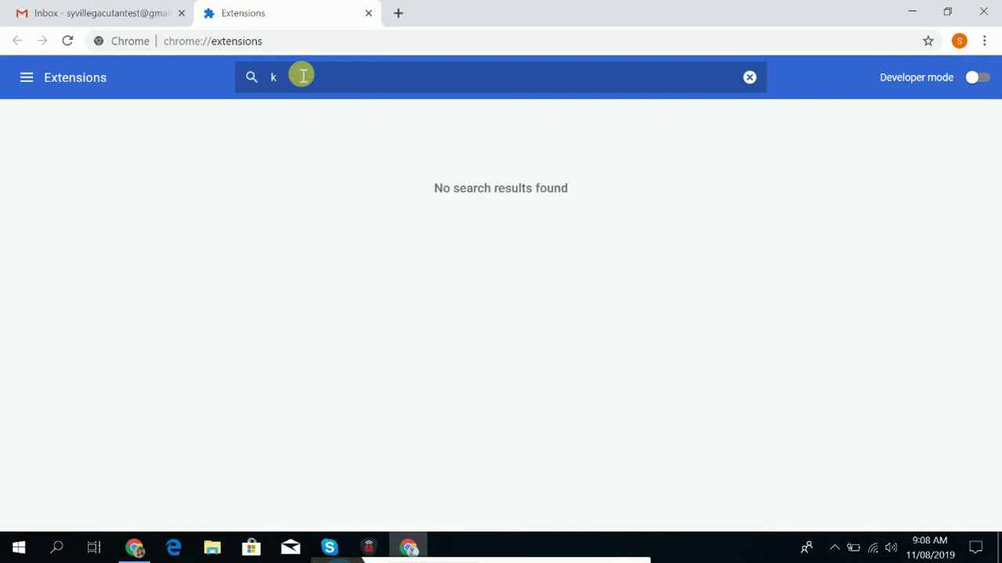
pyautogui.press('BackSpace')
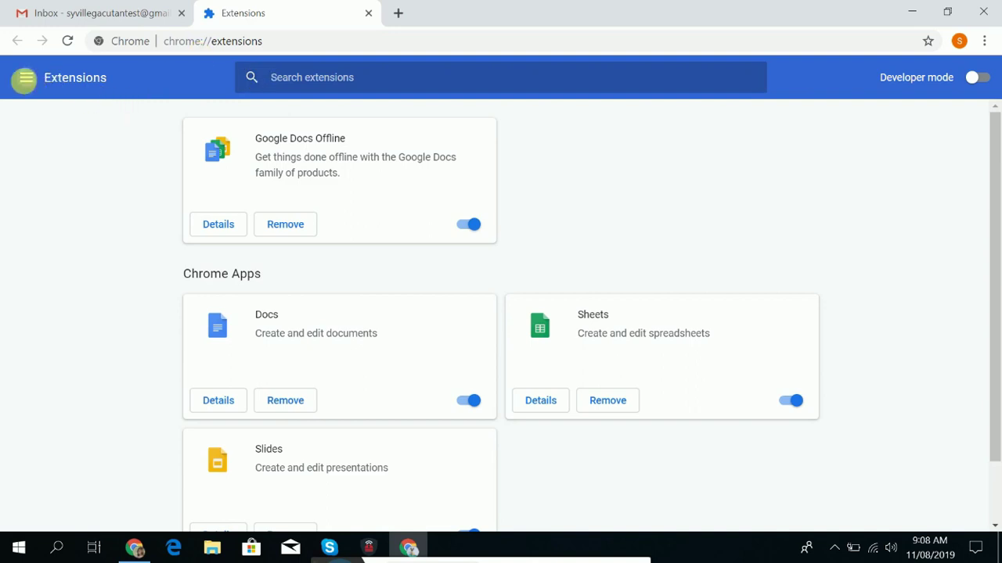
pyautogui.click(26, 78)
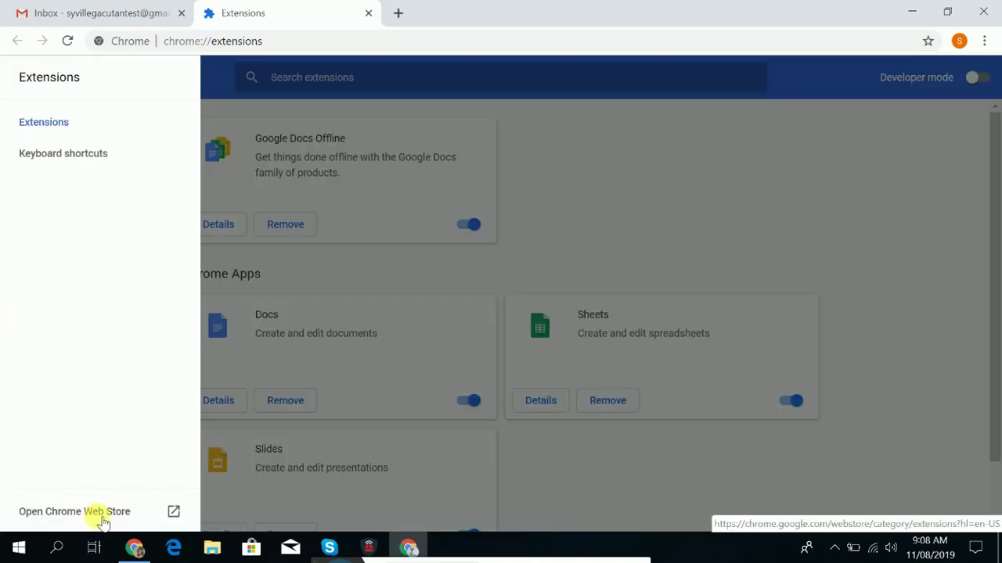
pyautogui.click(174, 513)
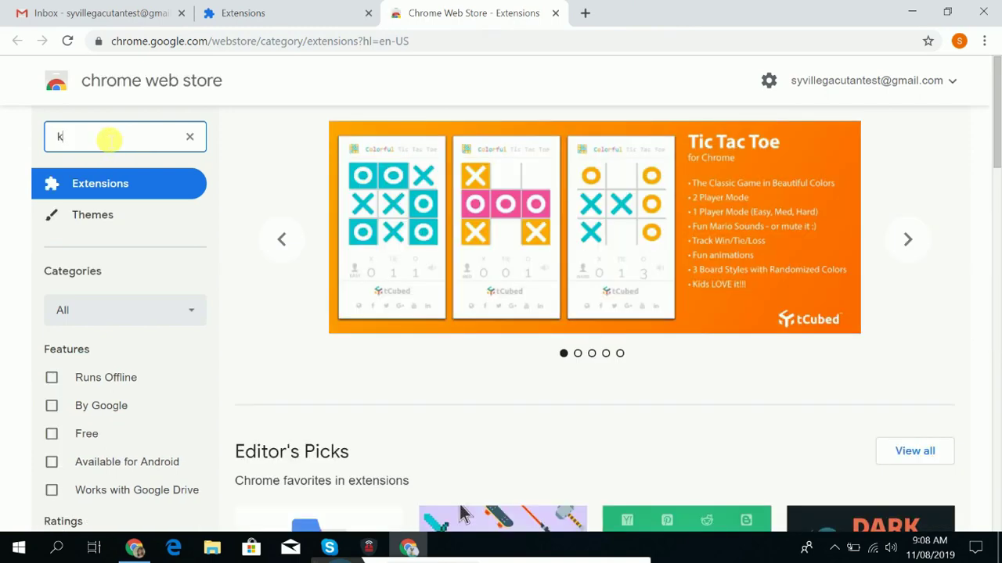
# Search the store for 'keepa' and install Keepa - Amazon Price Tracker.
pyautogui.write('eep')
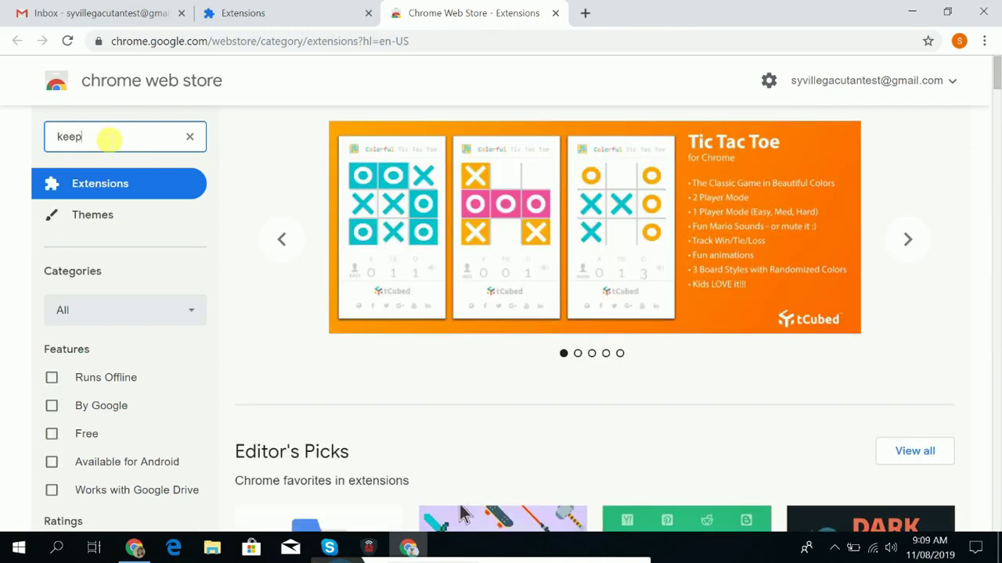
pyautogui.write('a')
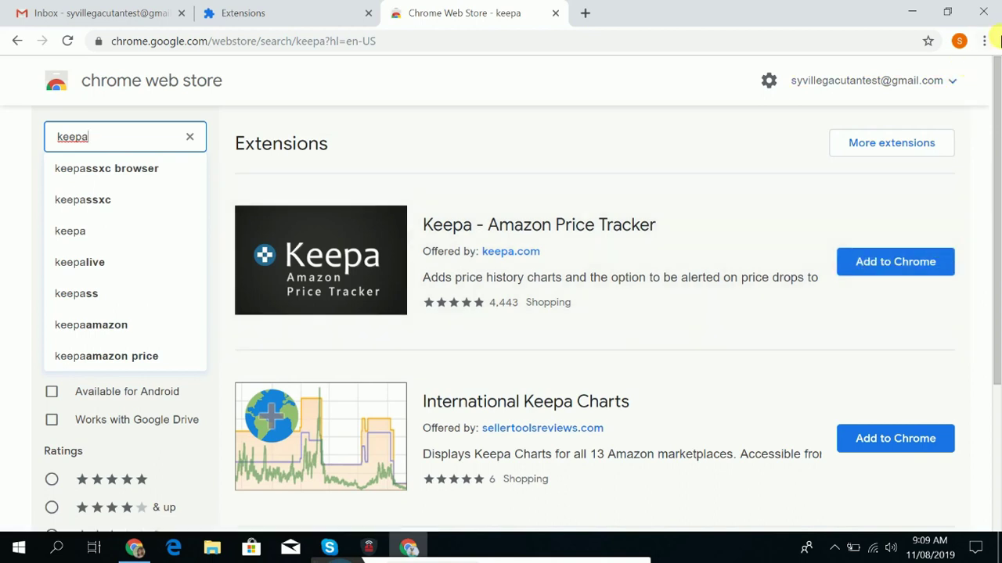
pyautogui.click(989, 43)
pyautogui.click(991, 43)
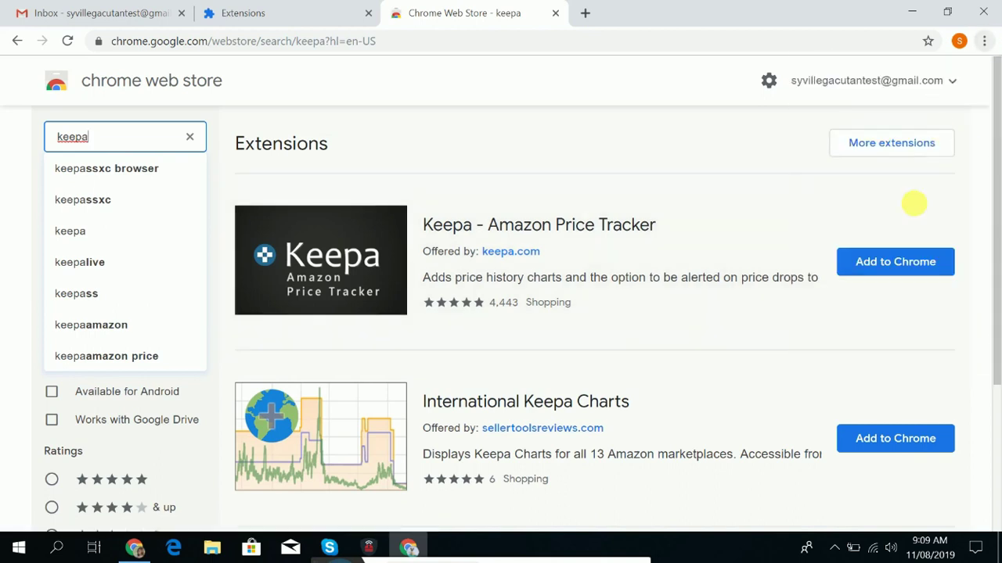
pyautogui.click(906, 262)
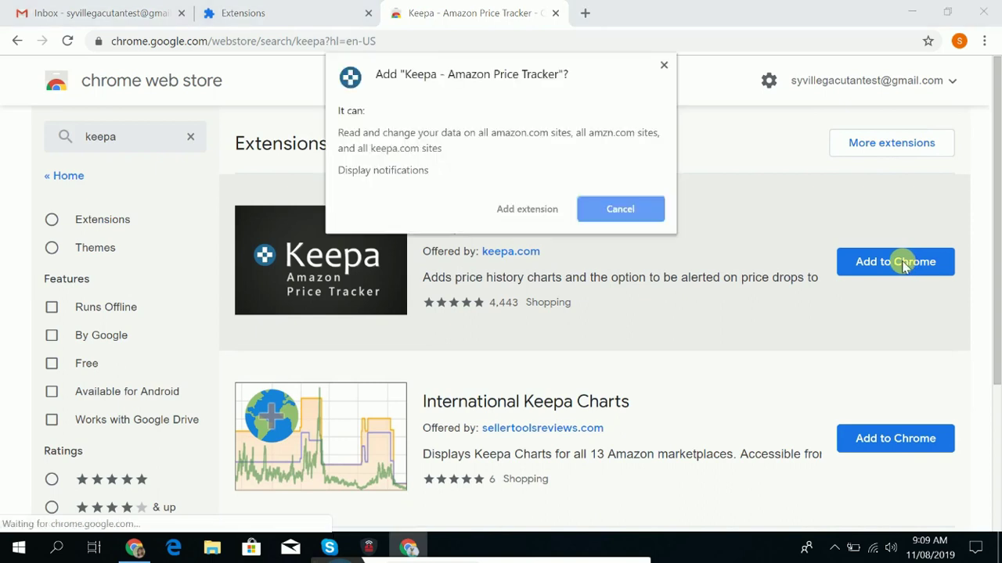
pyautogui.click(511, 211)
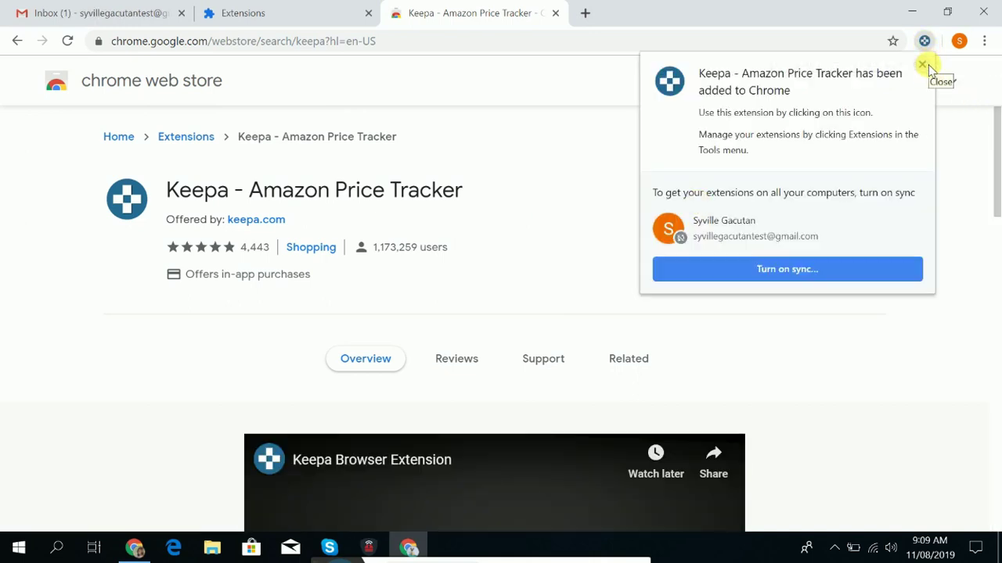
pyautogui.click(922, 64)
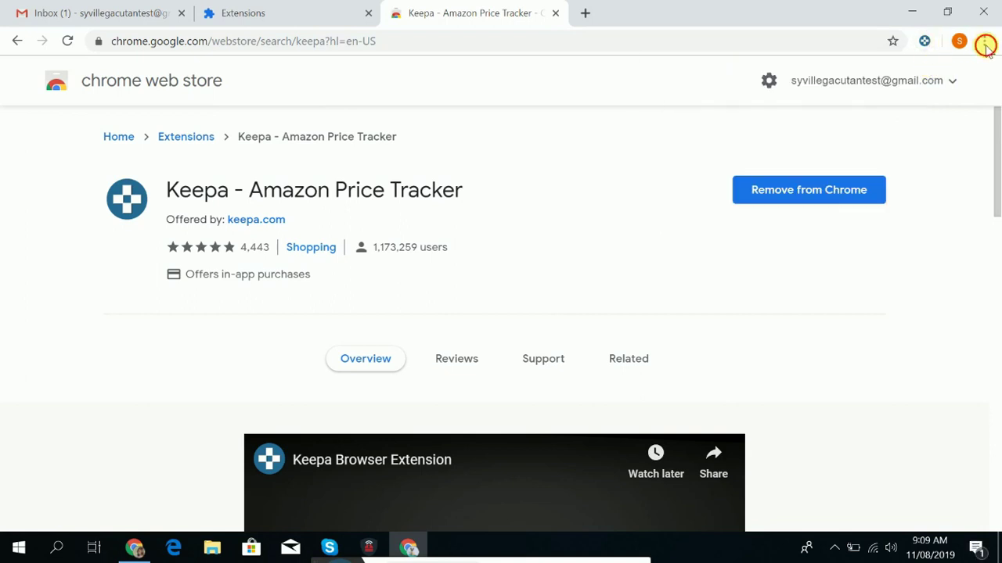
pyautogui.click(985, 40)
# Close the Chrome Web Store, Extensions and Keepa tabs.
pyautogui.moveTo(820, 273)
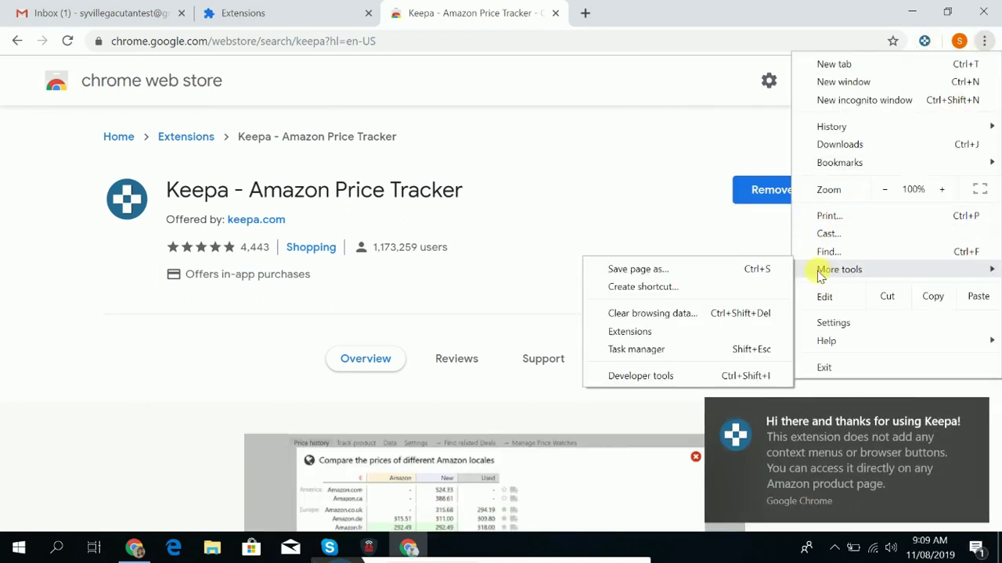
pyautogui.click(617, 332)
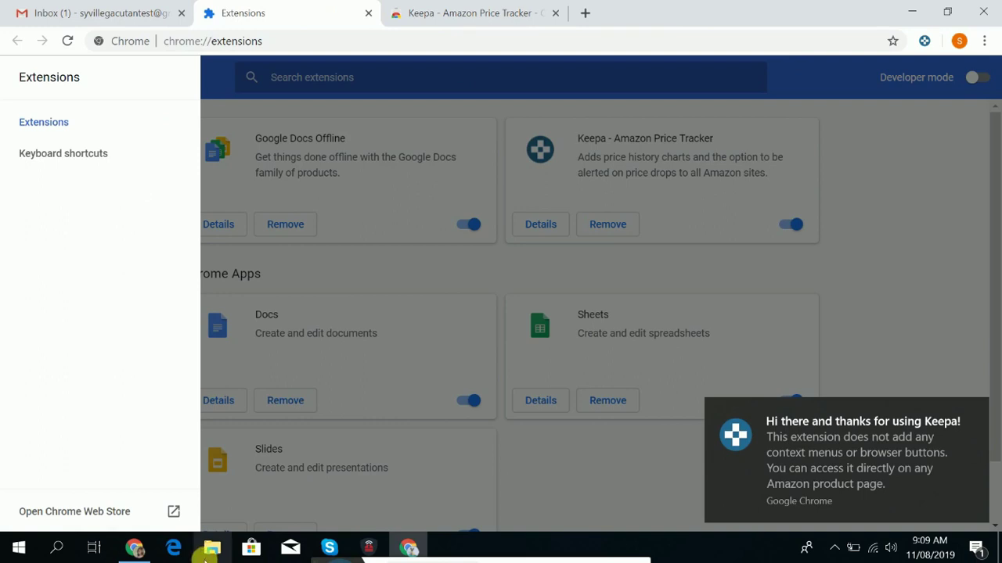
pyautogui.click(174, 512)
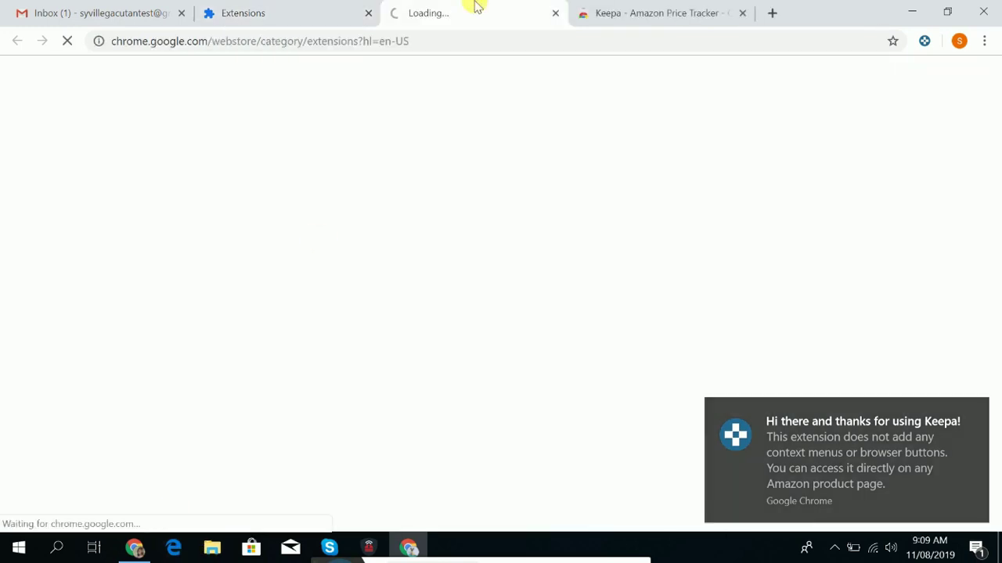
pyautogui.click(555, 14)
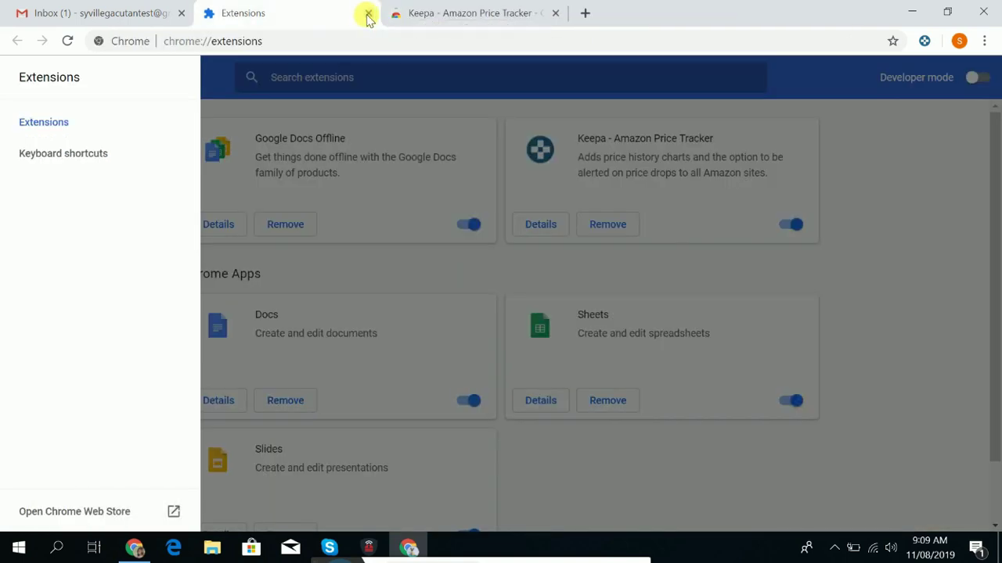
pyautogui.click(369, 15)
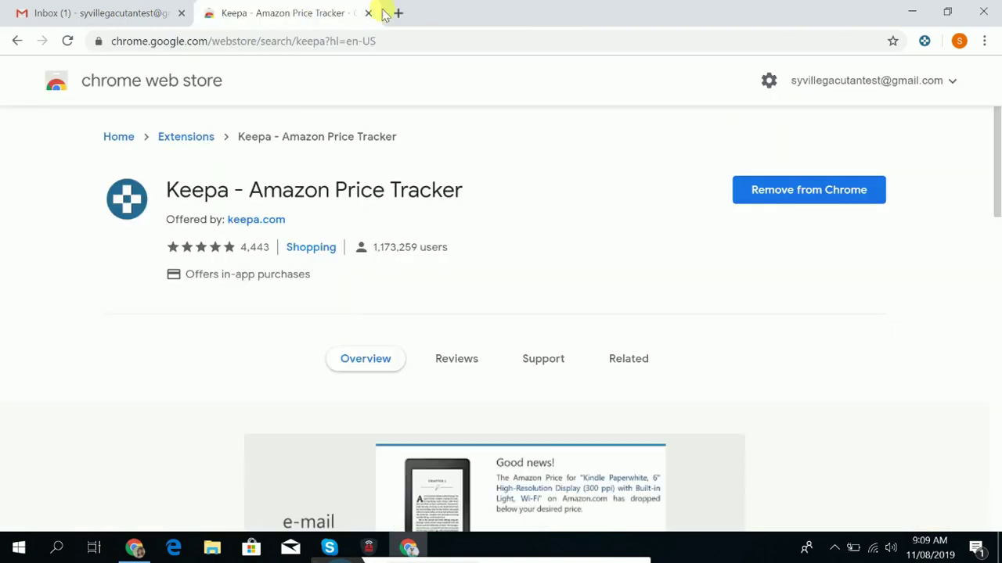
pyautogui.click(368, 14)
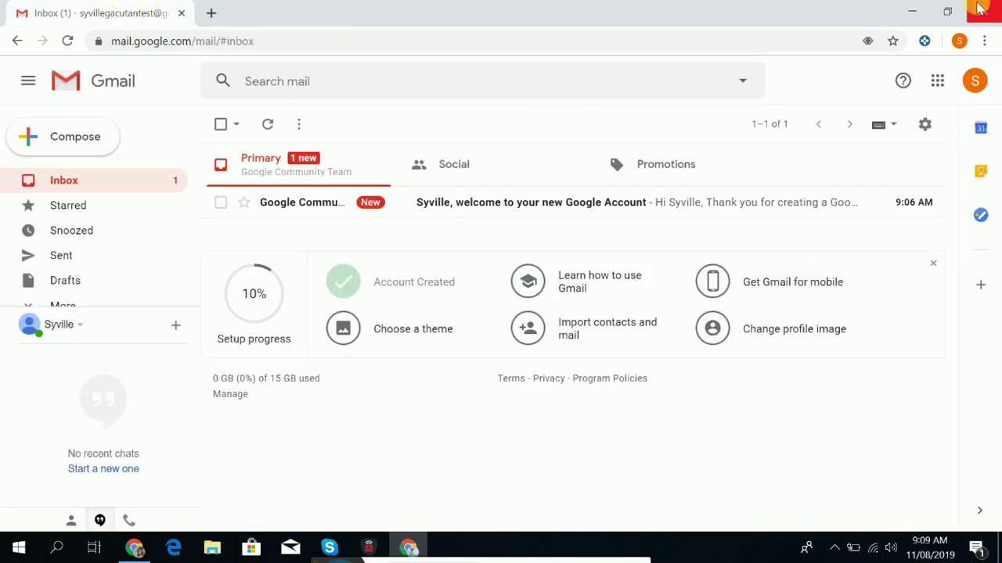
# Back on the Gmail inbox, show the Google apps grid.
pyautogui.click(960, 39)
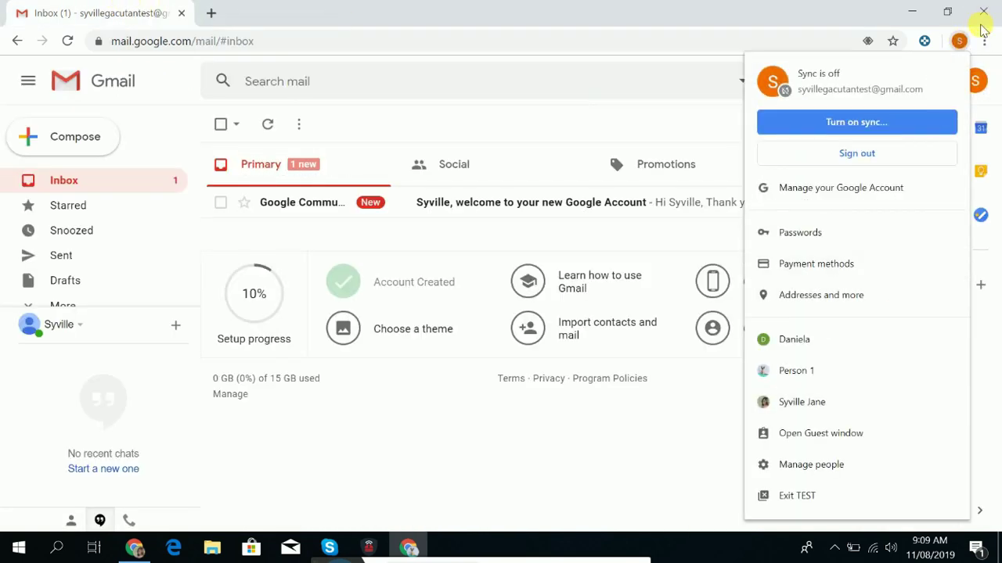
pyautogui.click(962, 25)
pyautogui.click(985, 42)
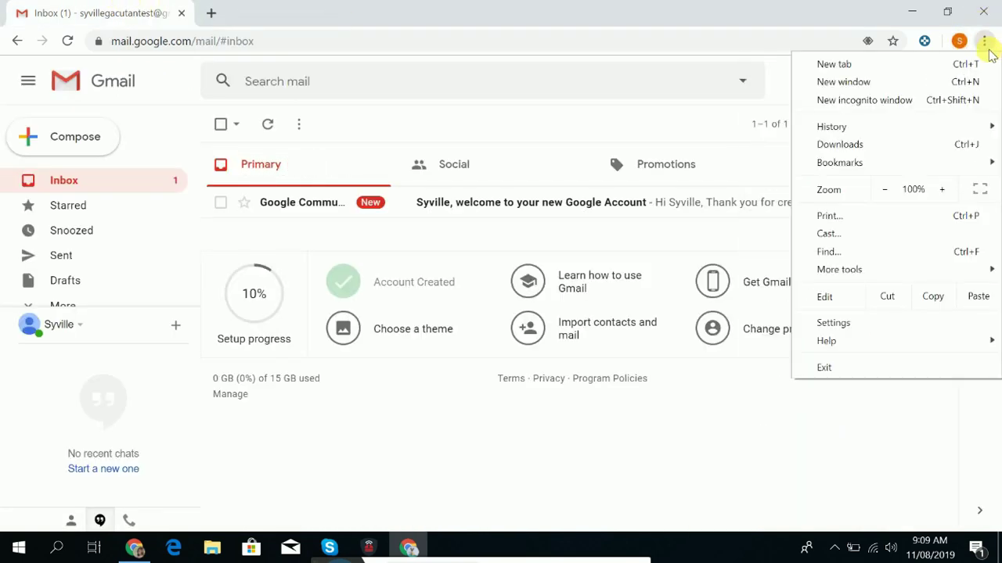
pyautogui.click(760, 11)
pyautogui.click(943, 88)
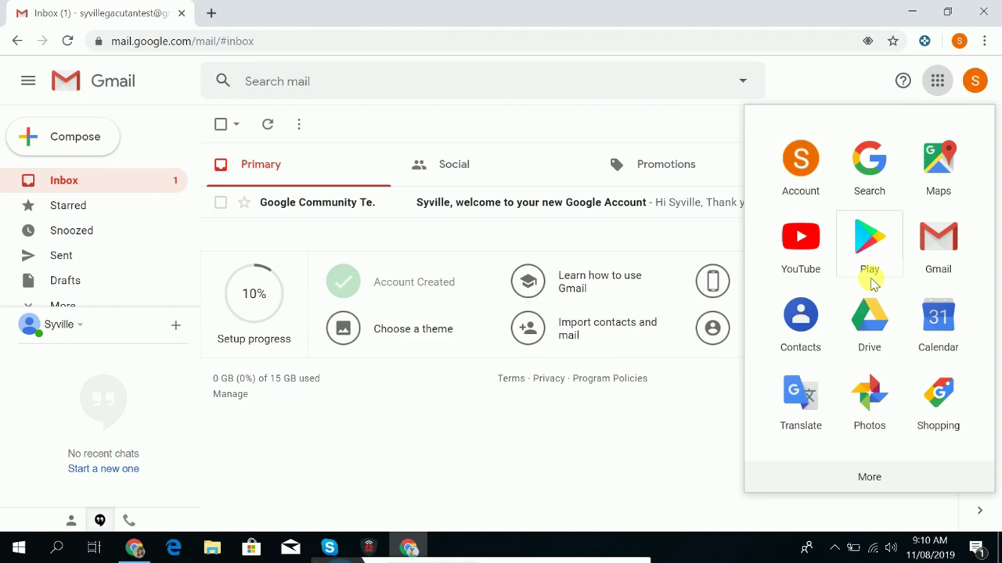
# Open Google Search in a new tab and search for 'tips for studying'.
pyautogui.click(887, 184)
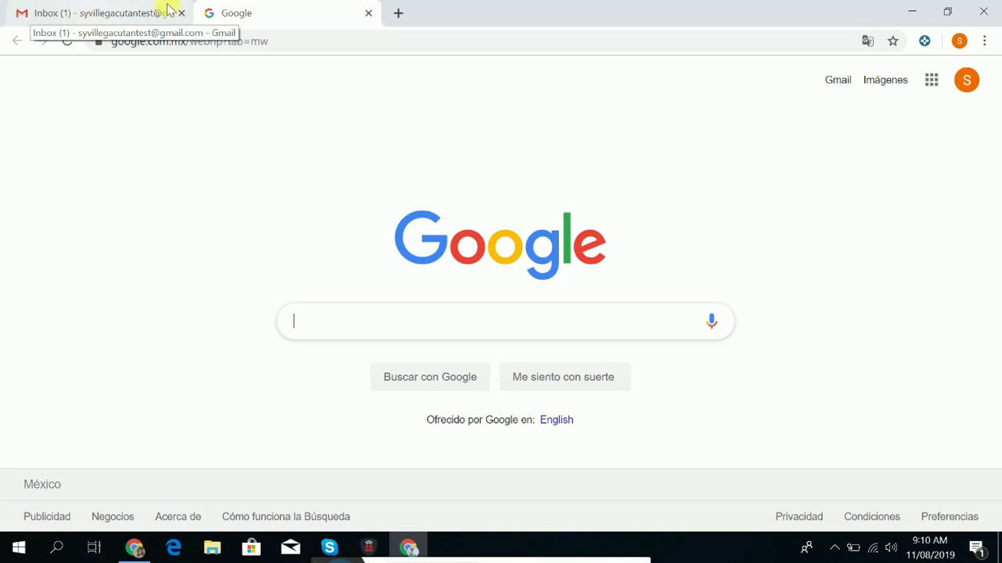
pyautogui.click(118, 14)
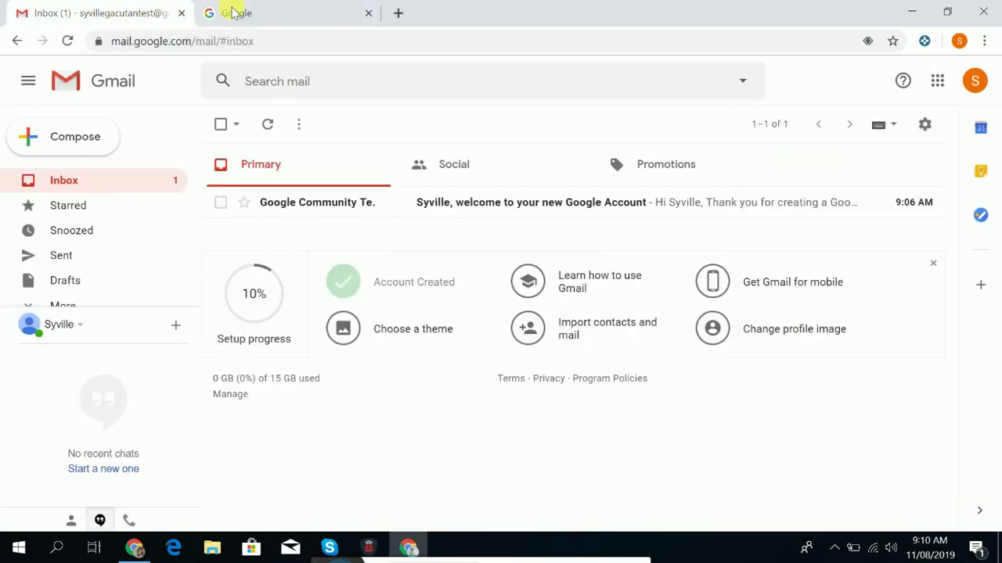
pyautogui.click(234, 14)
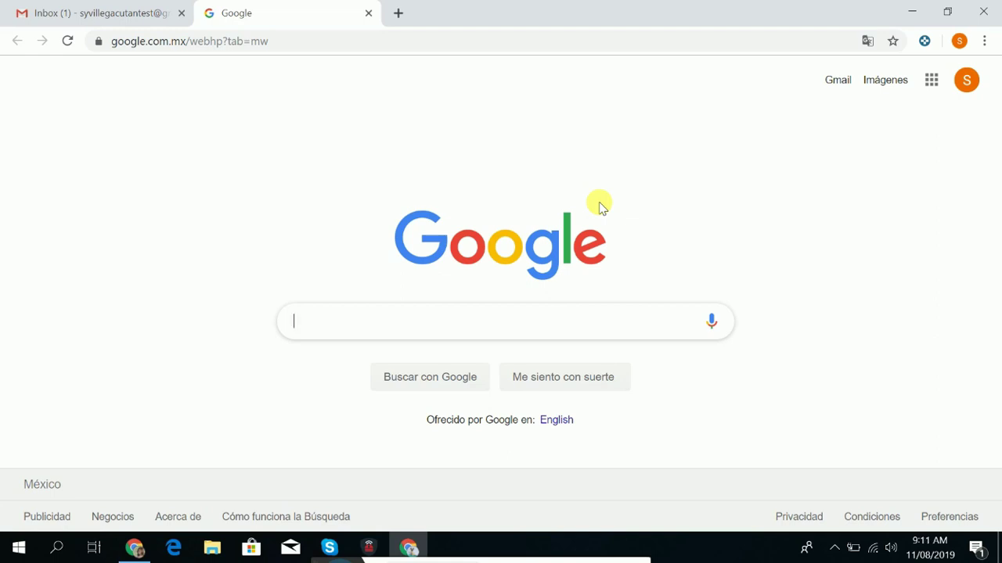
pyautogui.write('ips')
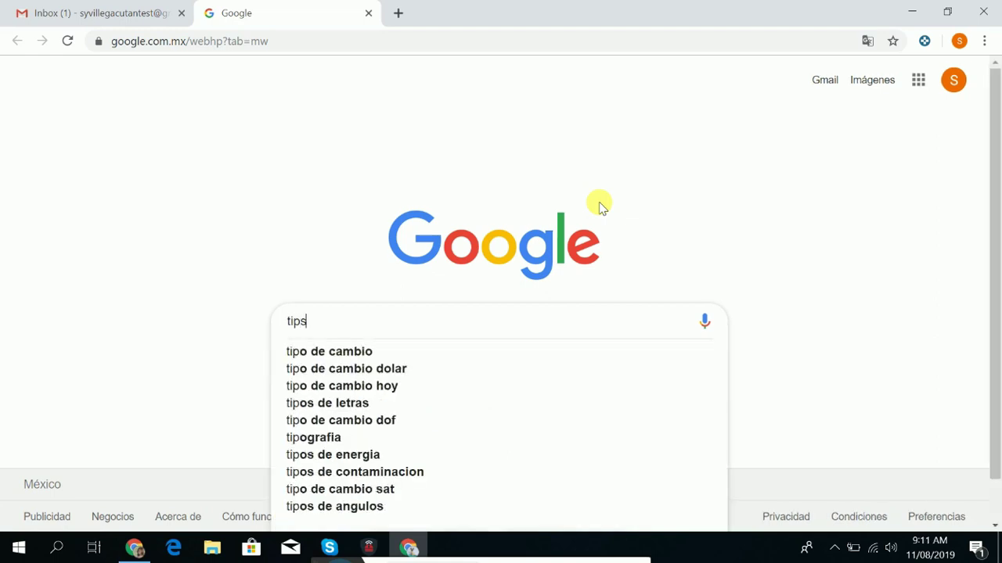
pyautogui.write(' for')
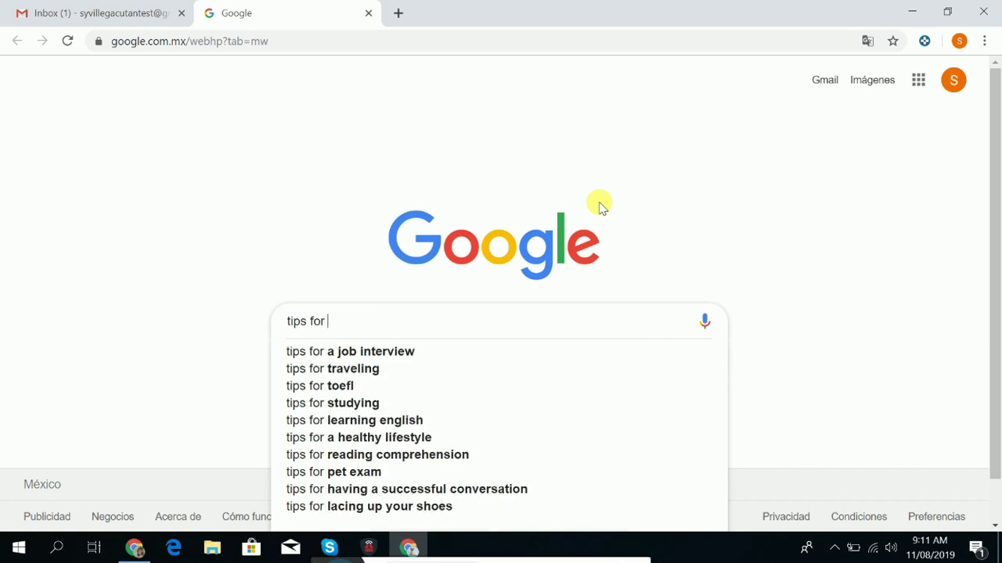
pyautogui.write(' stu')
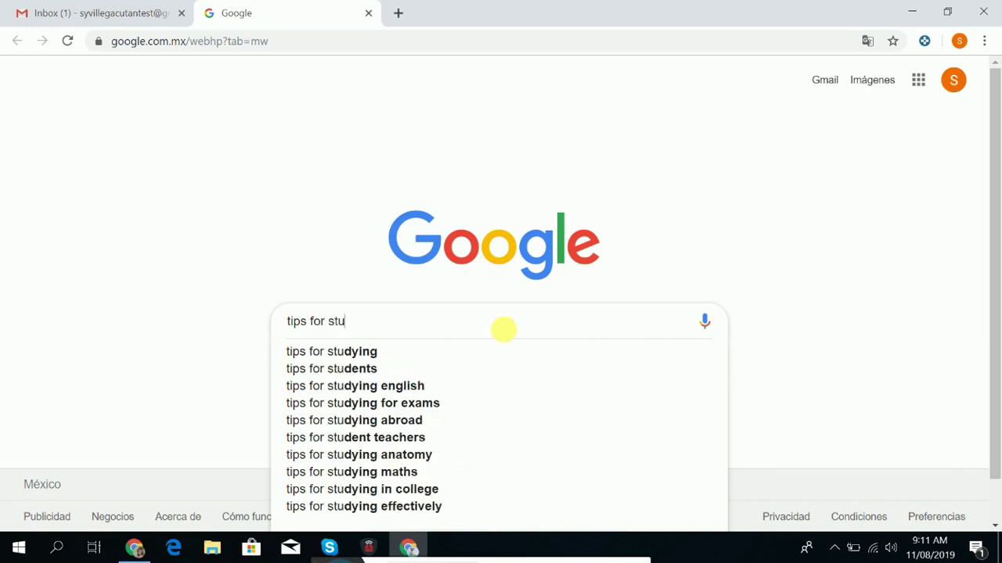
pyautogui.click(398, 356)
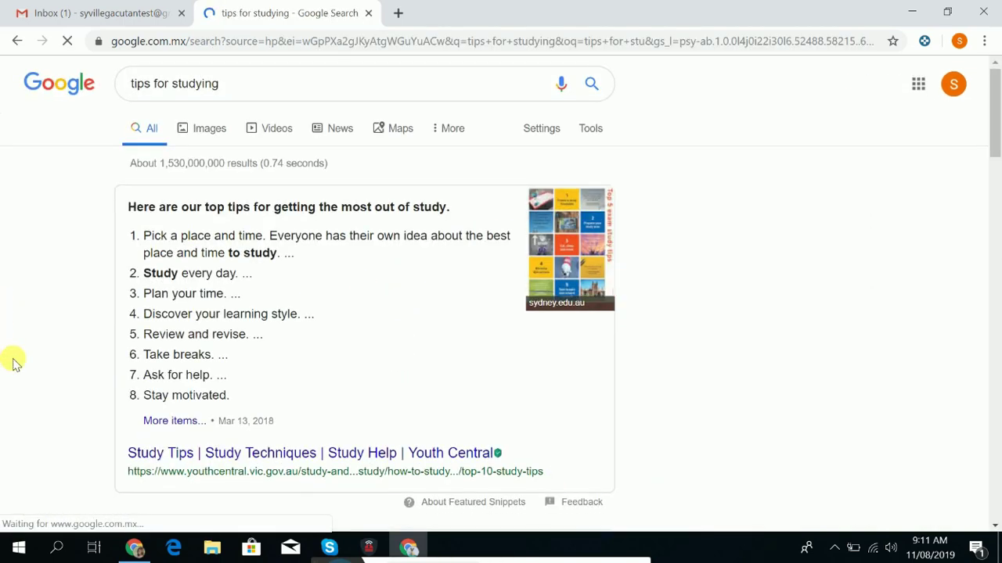
pyautogui.scroll(-5, 138, 380)
pyautogui.scroll(5, 138, 384)
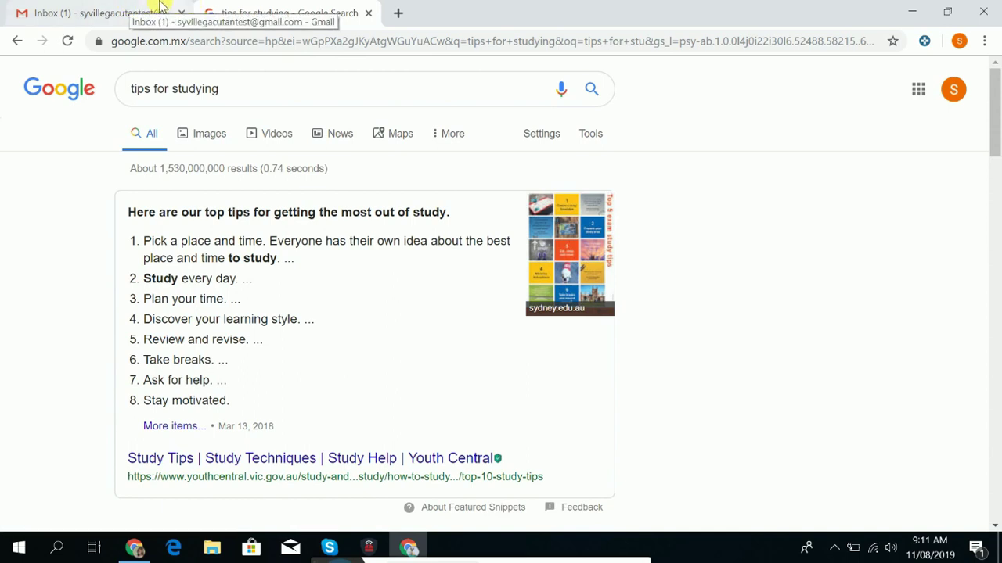
# Open YouTube from the Google apps menu and dismiss the Translate offer.
pyautogui.click(918, 90)
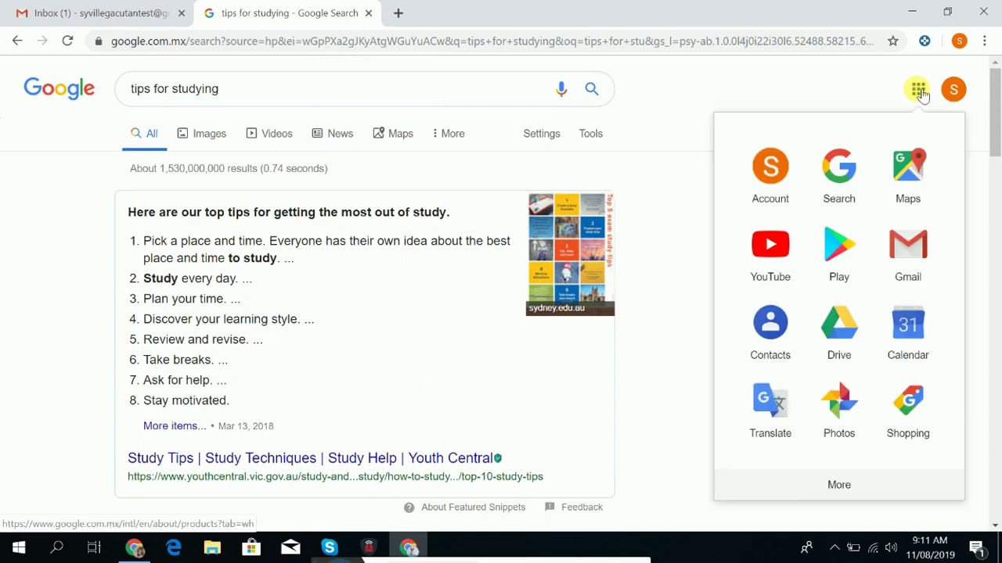
pyautogui.click(771, 248)
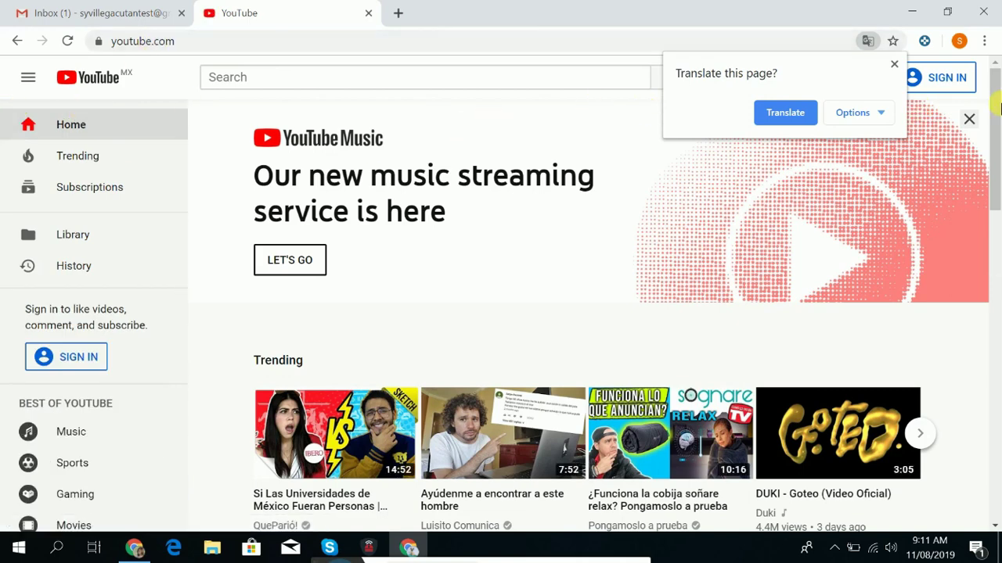
pyautogui.click(893, 63)
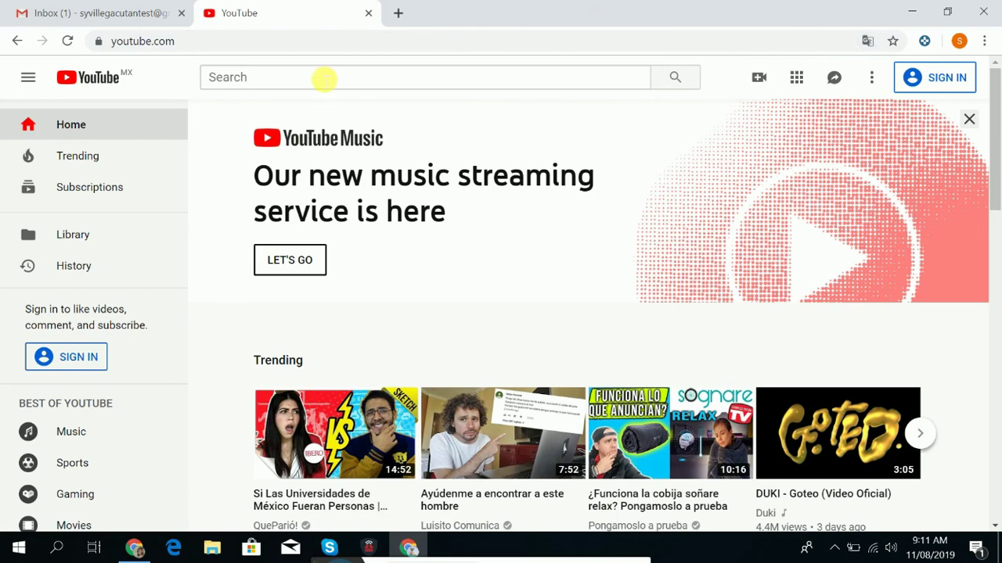
# Search YouTube for 'how to learn english', correcting the typo 'lean' to 'learn'.
pyautogui.click(323, 78)
pyautogui.write('h')
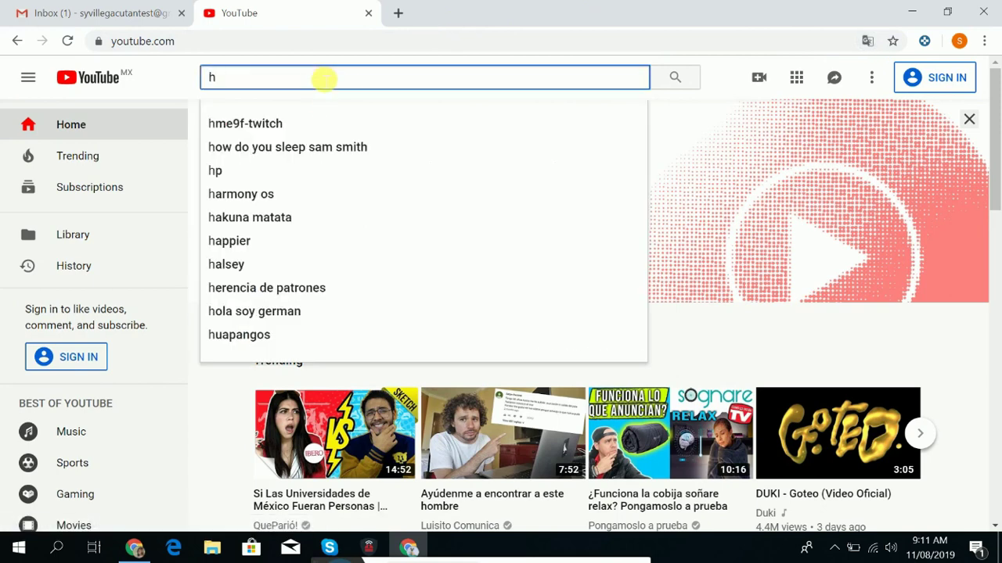
pyautogui.write('ow to le')
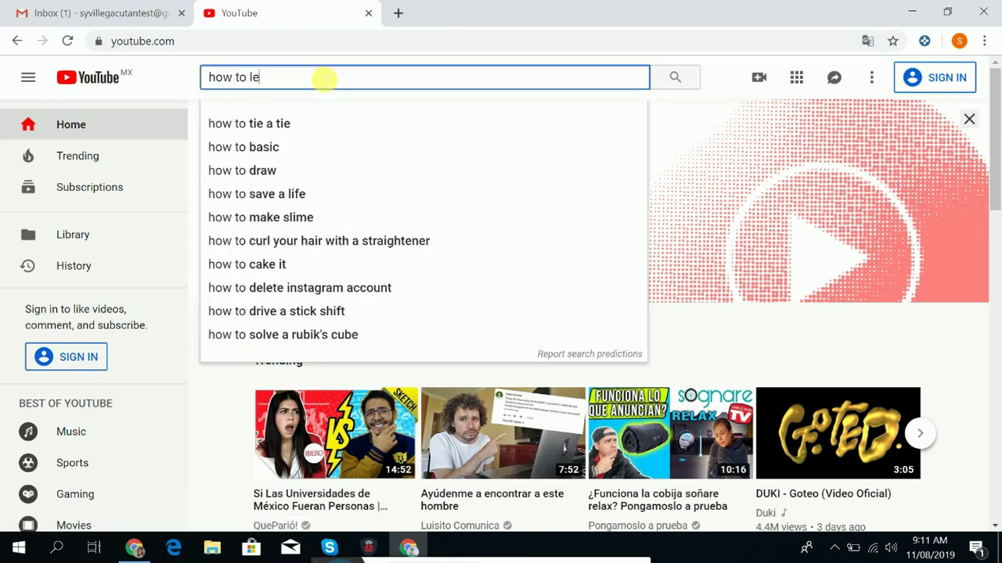
pyautogui.write('an')
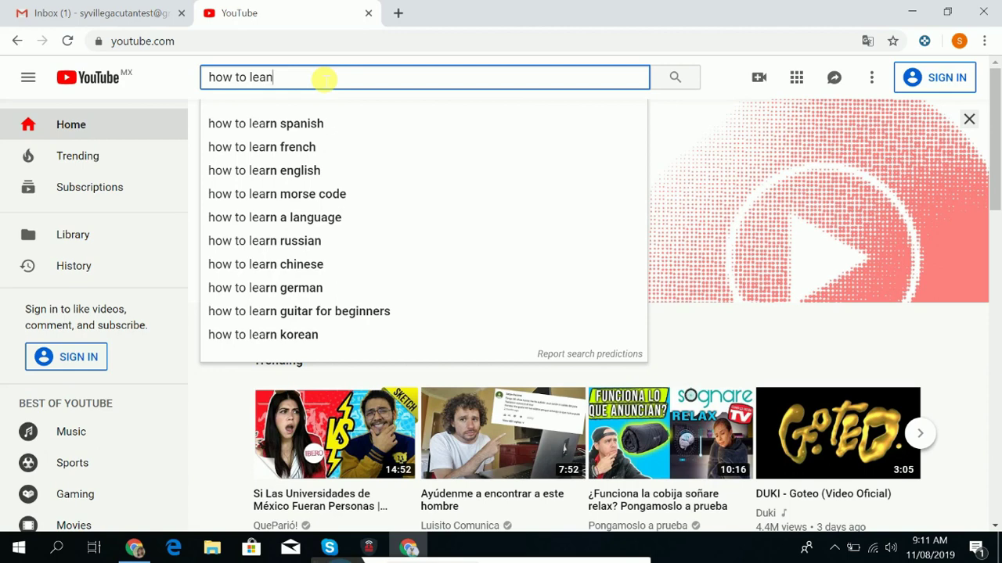
pyautogui.write(' en')
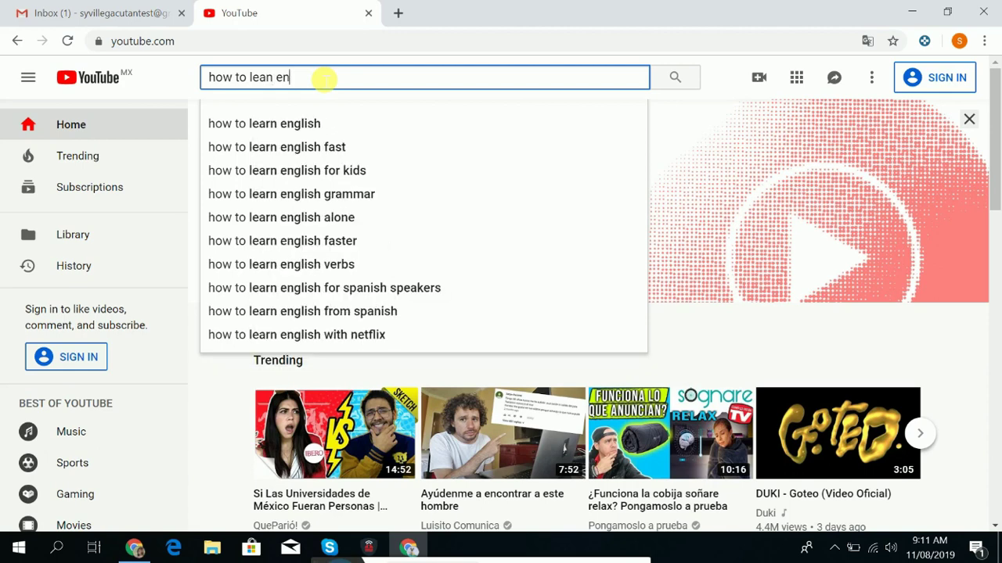
pyautogui.write('glish')
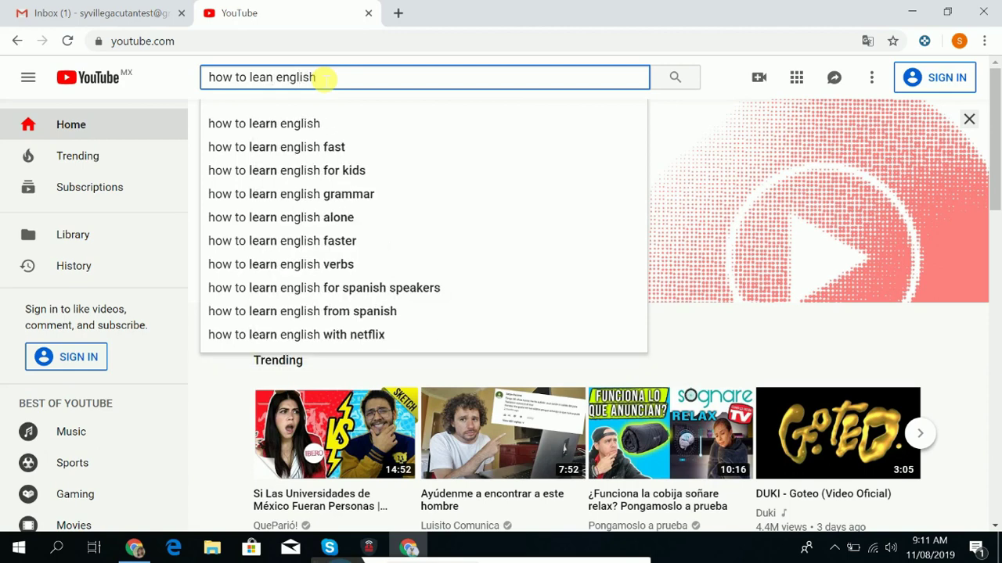
pyautogui.press('Return')
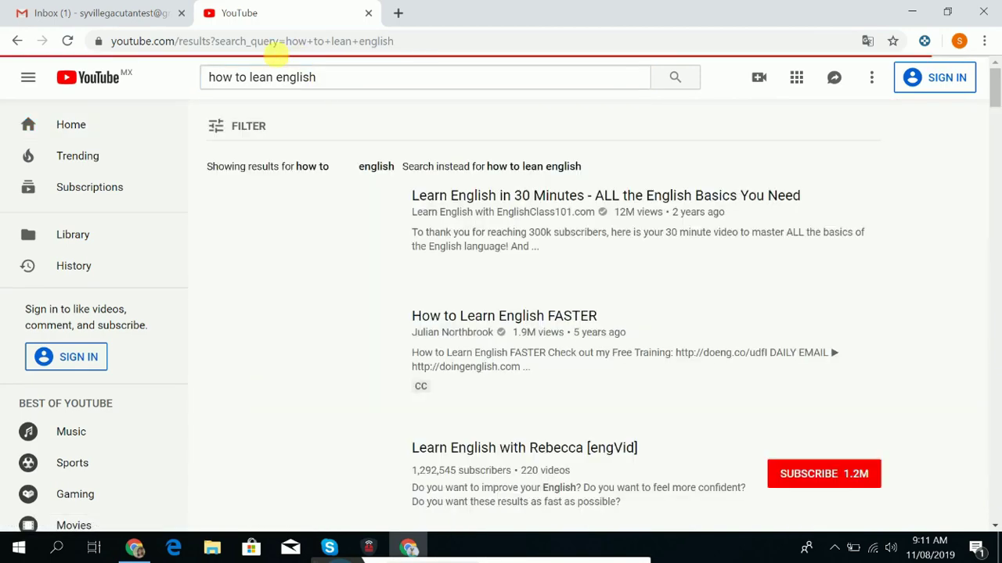
pyautogui.click(268, 87)
pyautogui.write('r')
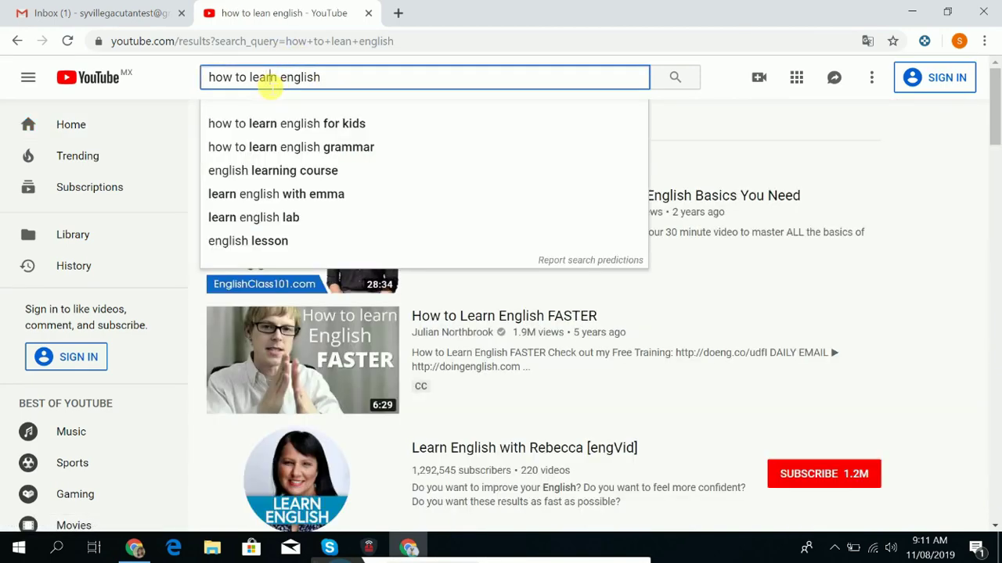
pyautogui.press('Return')
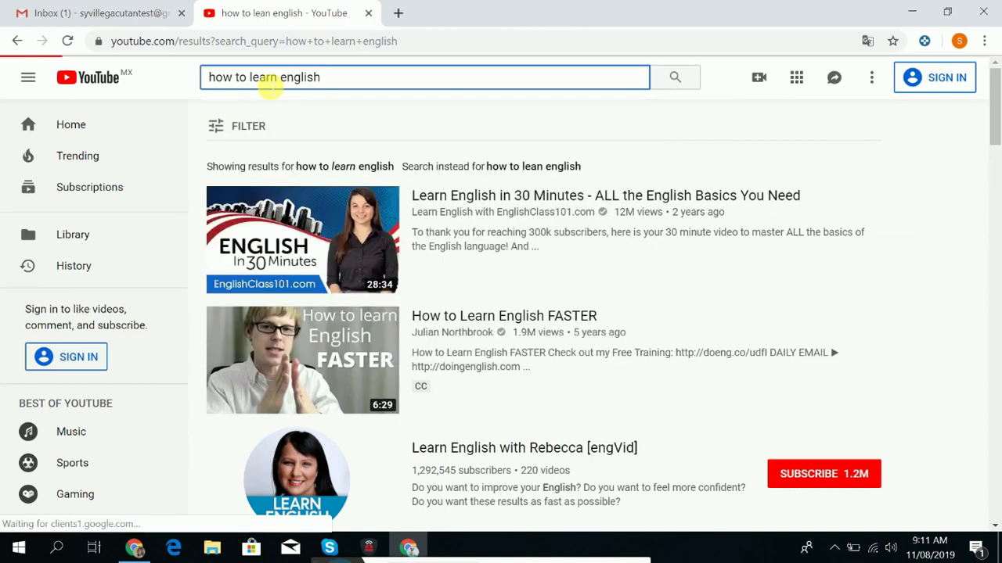
pyautogui.press('/')
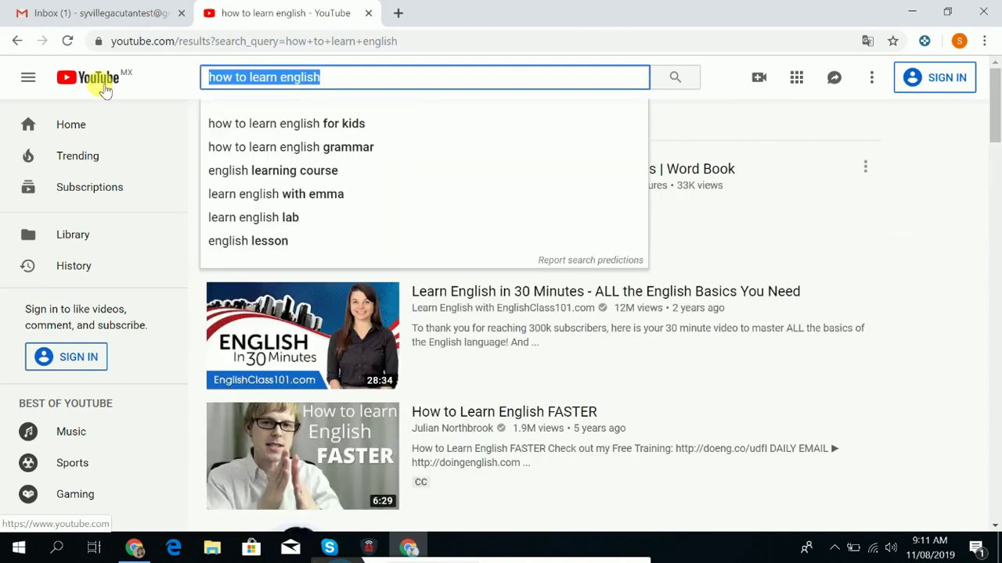
# Search YouTube for 'educational videos for kids', browse the results, then return to Gmail.
pyautogui.write('v')
pyautogui.press('BackSpace')
pyautogui.write('ed')
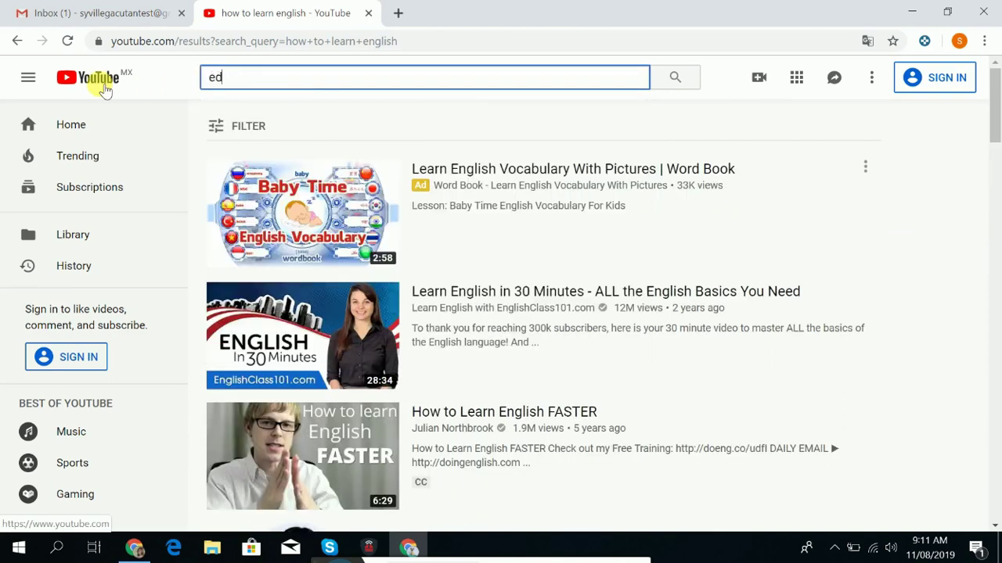
pyautogui.write('ucat')
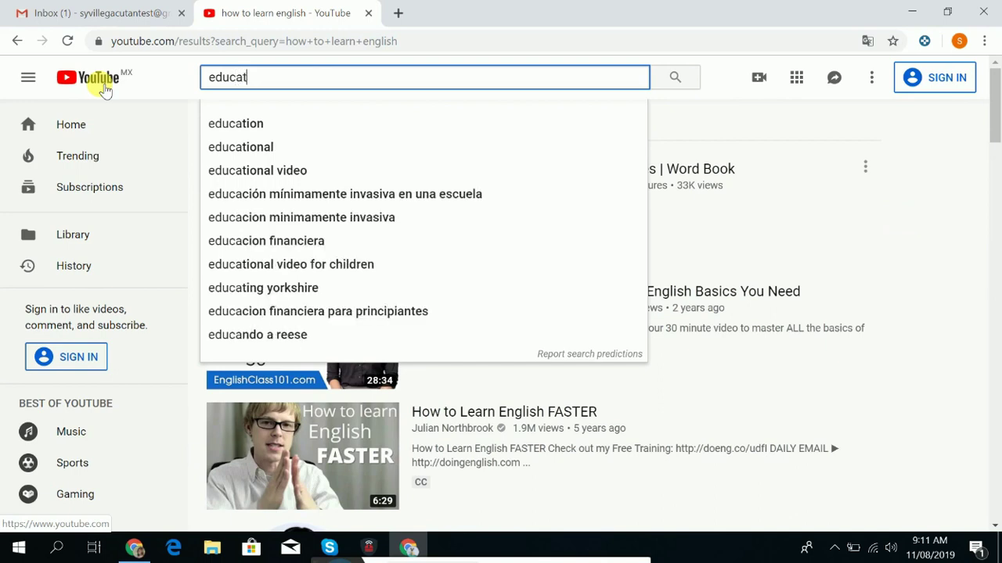
pyautogui.write('ional vi')
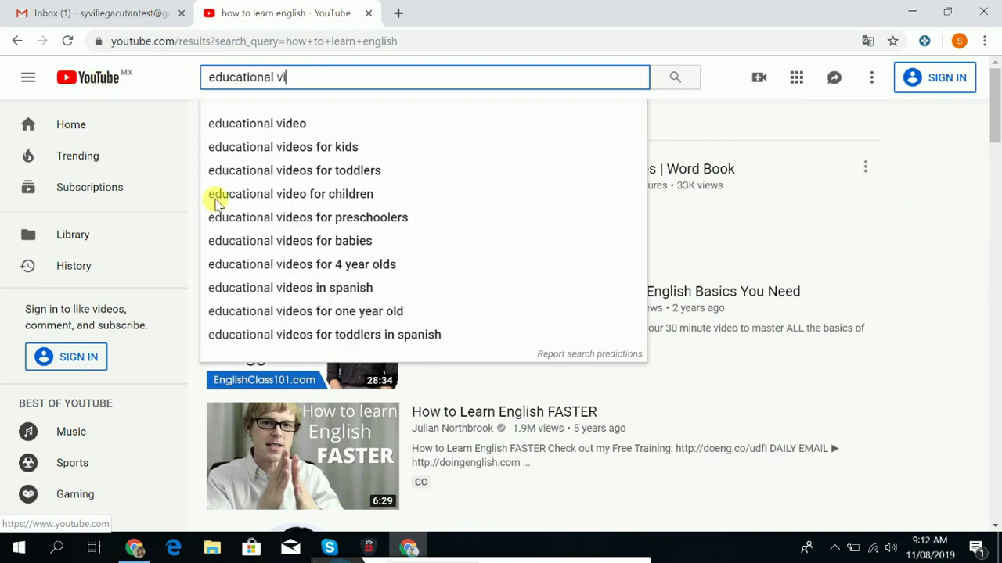
pyautogui.click(291, 149)
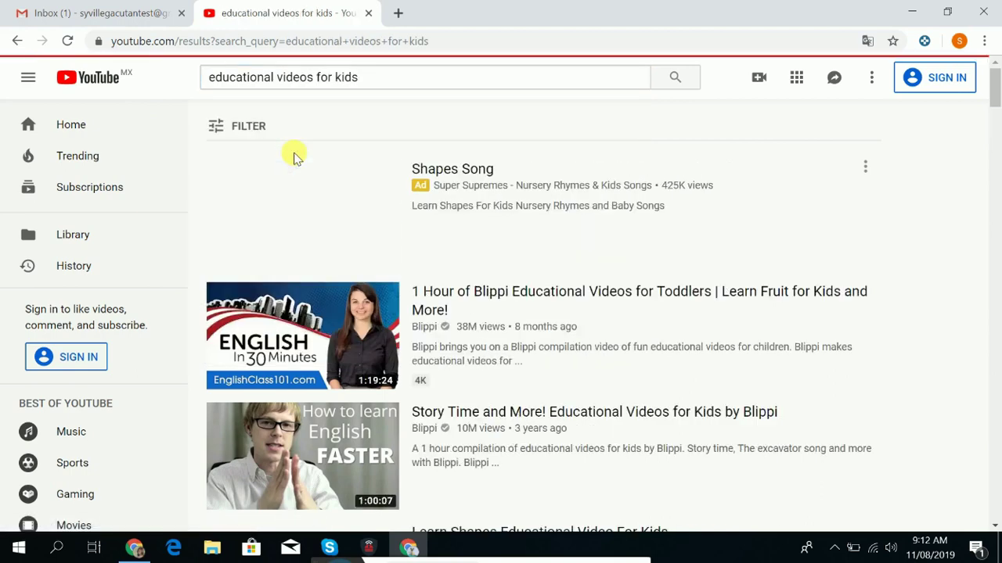
pyautogui.scroll(-6, 438, 266)
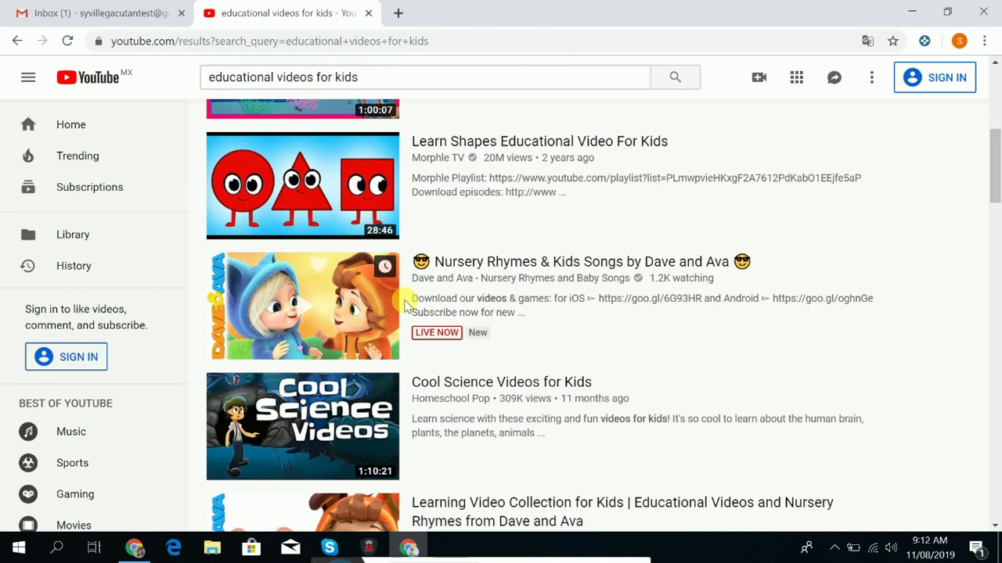
pyautogui.scroll(5, 405, 305)
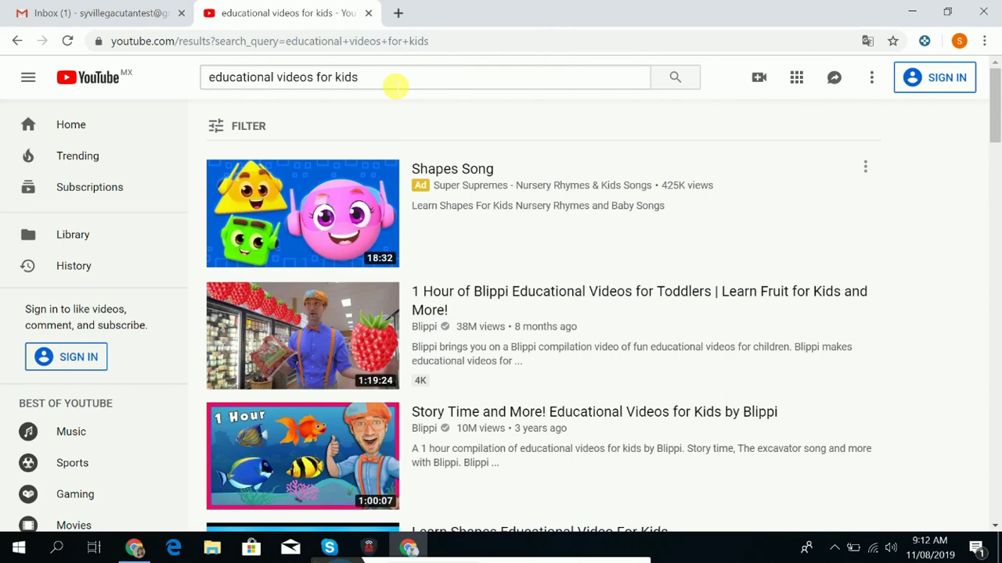
pyautogui.tripleClick(395, 86)
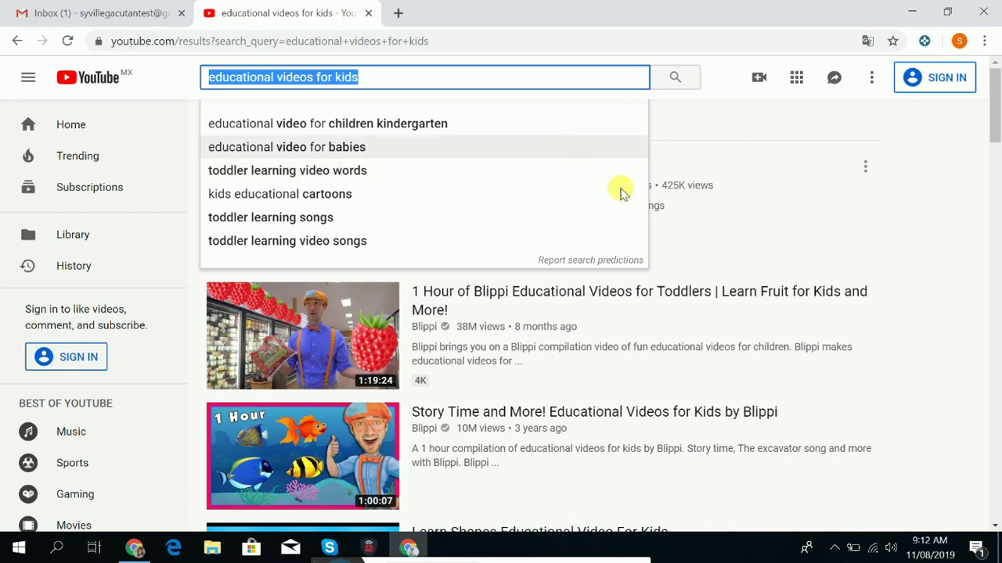
pyautogui.click(94, 11)
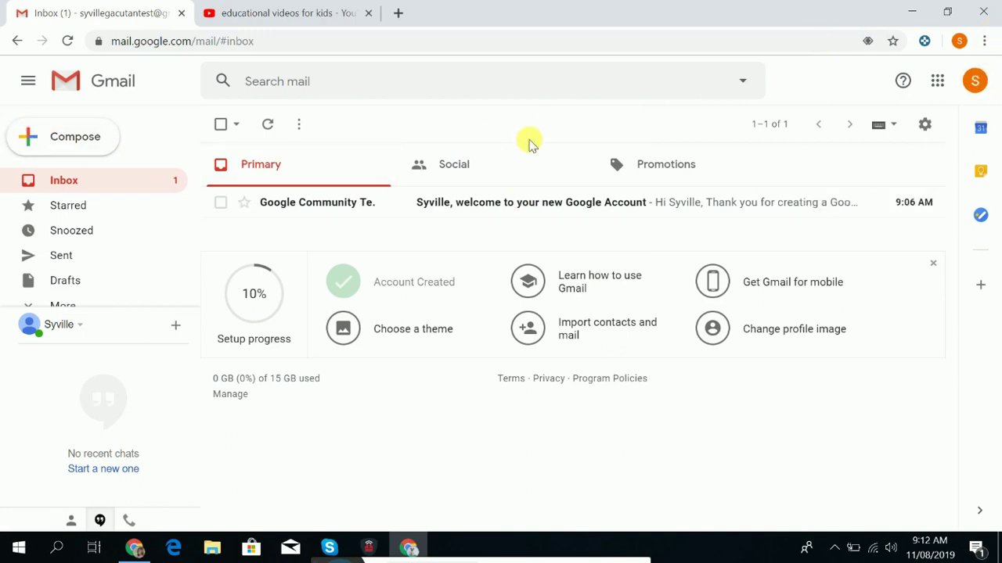
pyautogui.click(74, 146)
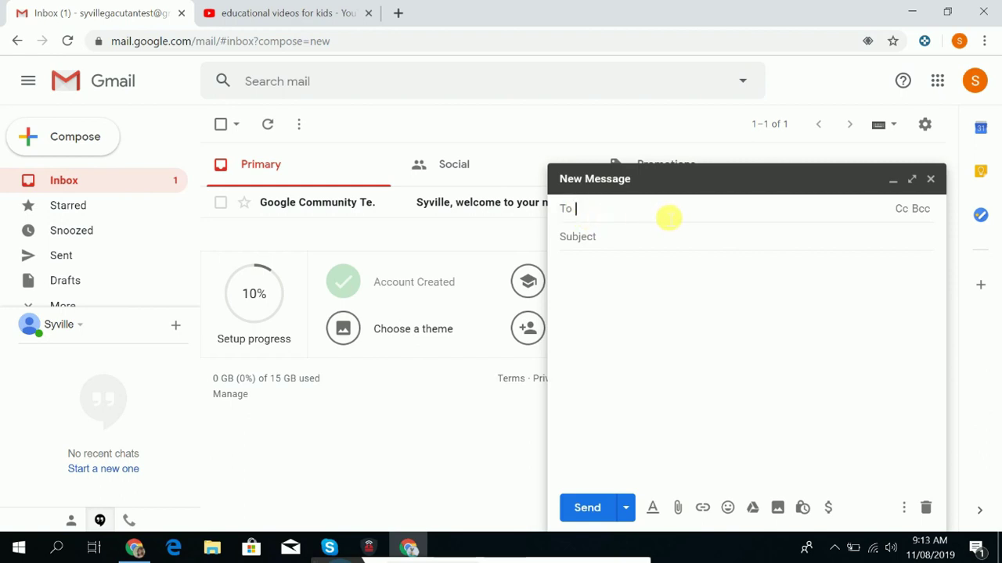
pyautogui.click(606, 240)
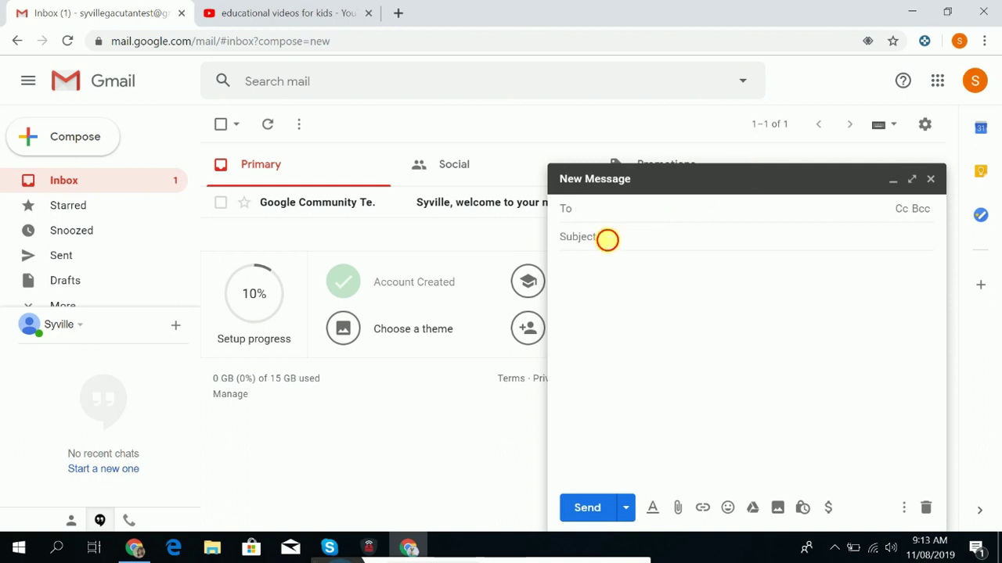
pyautogui.click(592, 274)
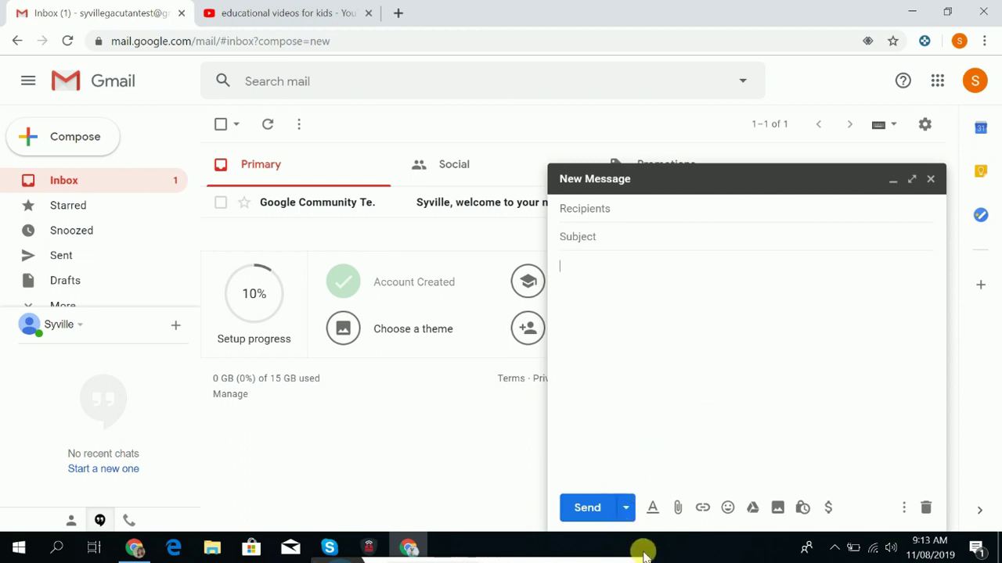
pyautogui.click(603, 510)
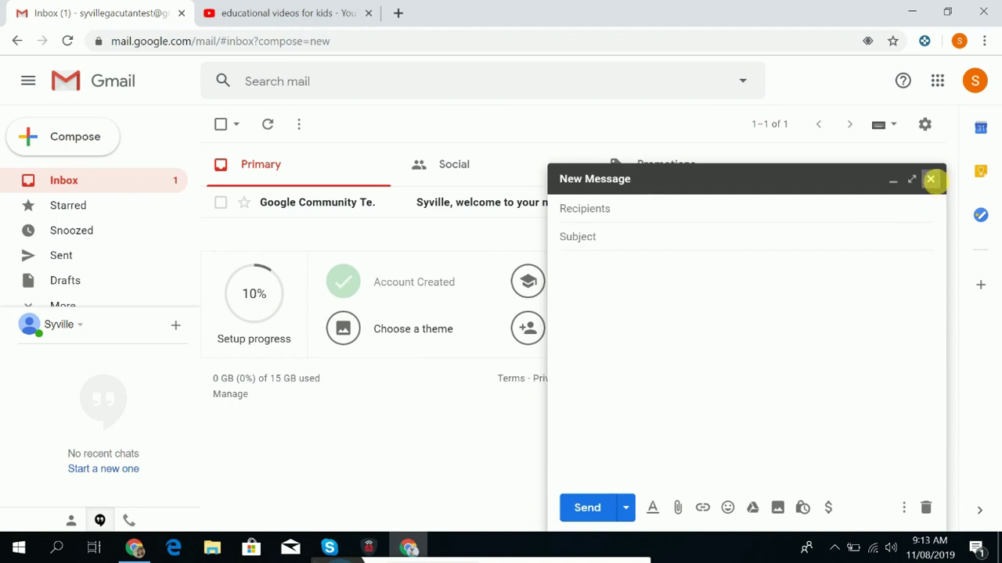
pyautogui.click(930, 179)
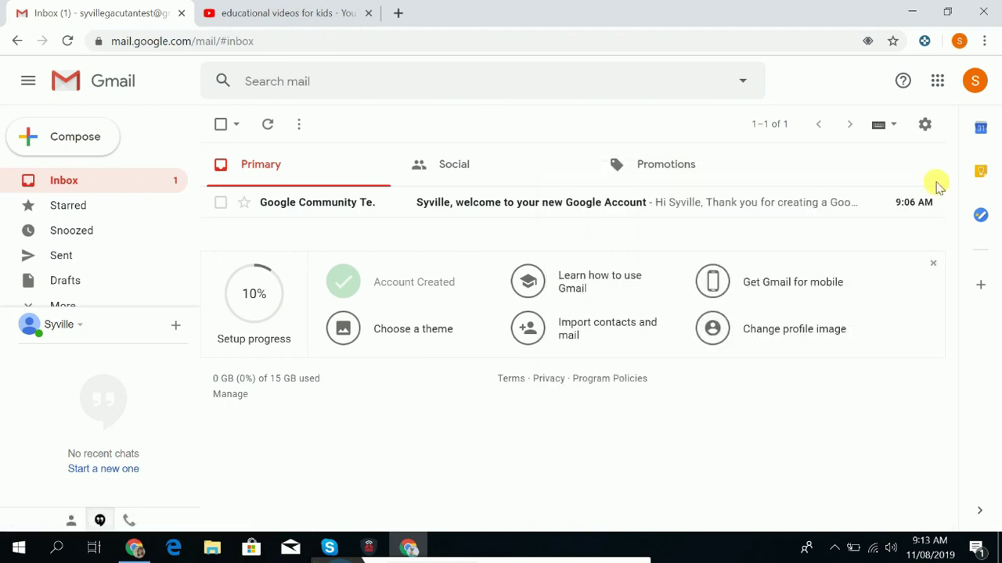
# Open Google Drive from the apps menu's More list and close the YouTube tab.
pyautogui.click(938, 84)
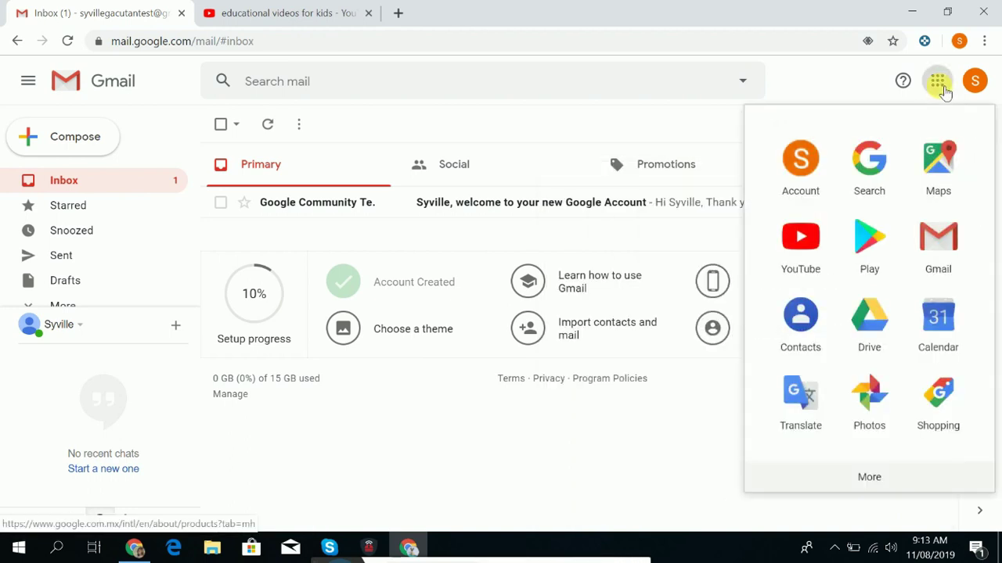
pyautogui.click(866, 477)
pyautogui.scroll(-3, 885, 446)
pyautogui.scroll(5, 879, 384)
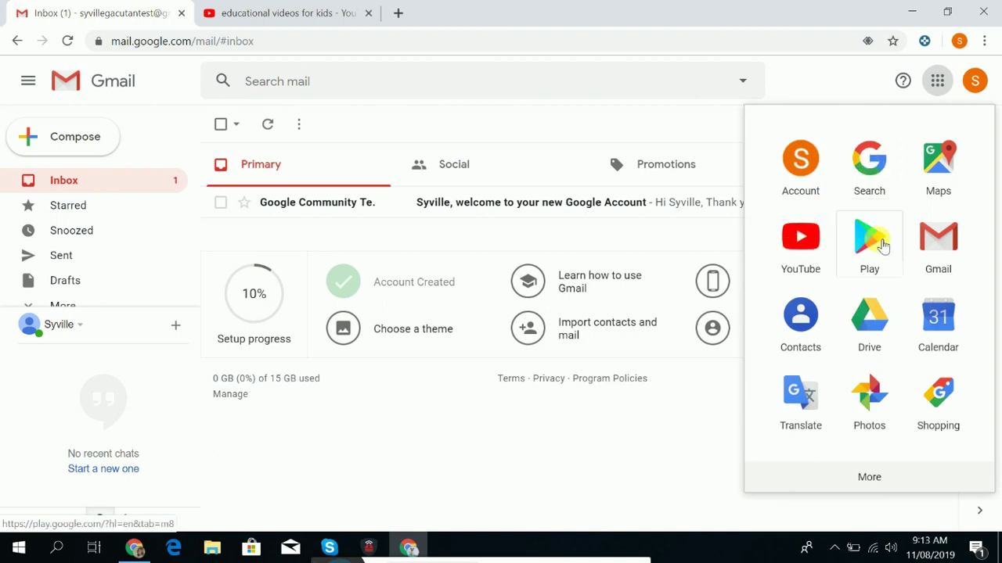
pyautogui.click(869, 327)
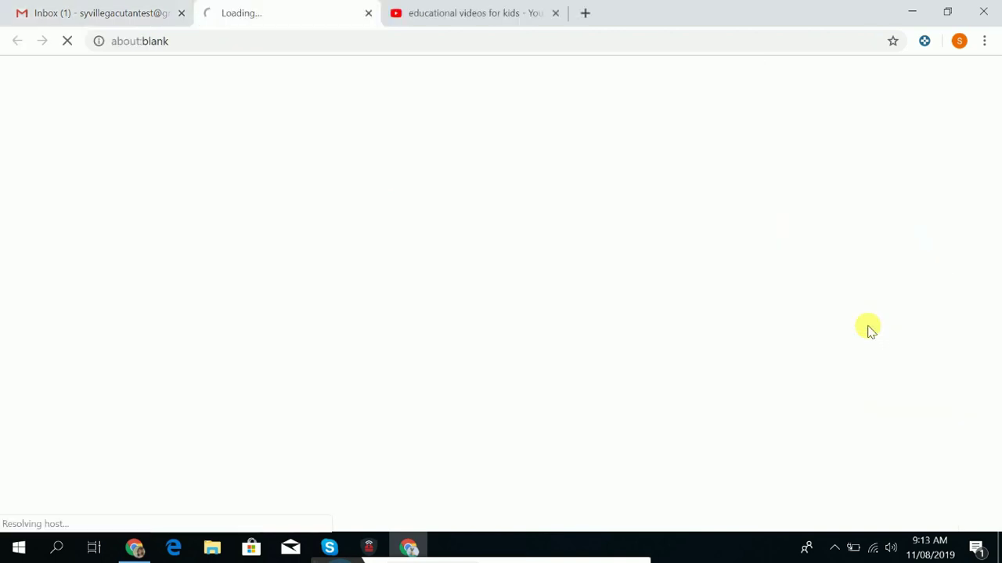
pyautogui.click(556, 14)
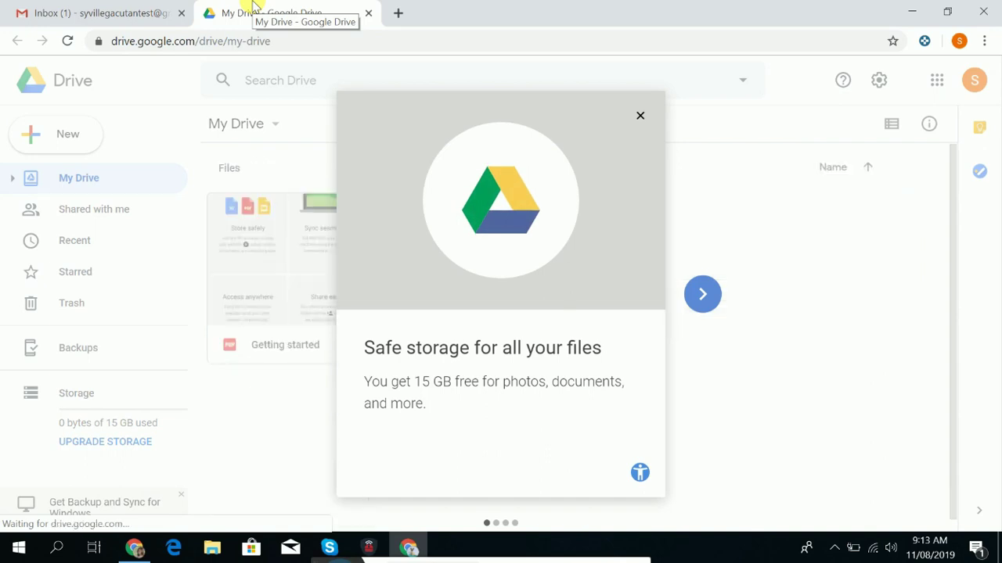
# Dismiss the Drive welcome tour and start a new folder from the New menu.
pyautogui.click(639, 117)
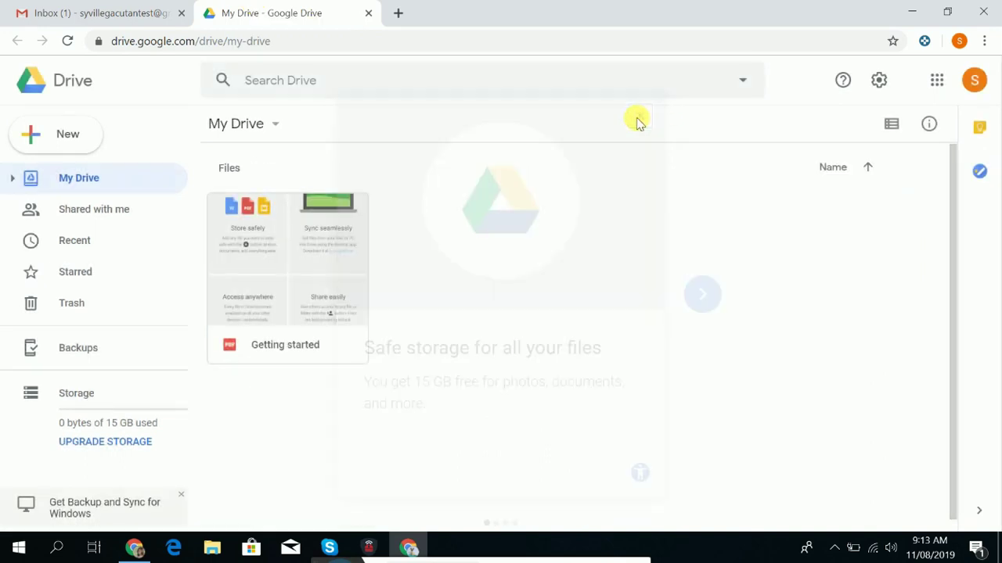
pyautogui.click(52, 137)
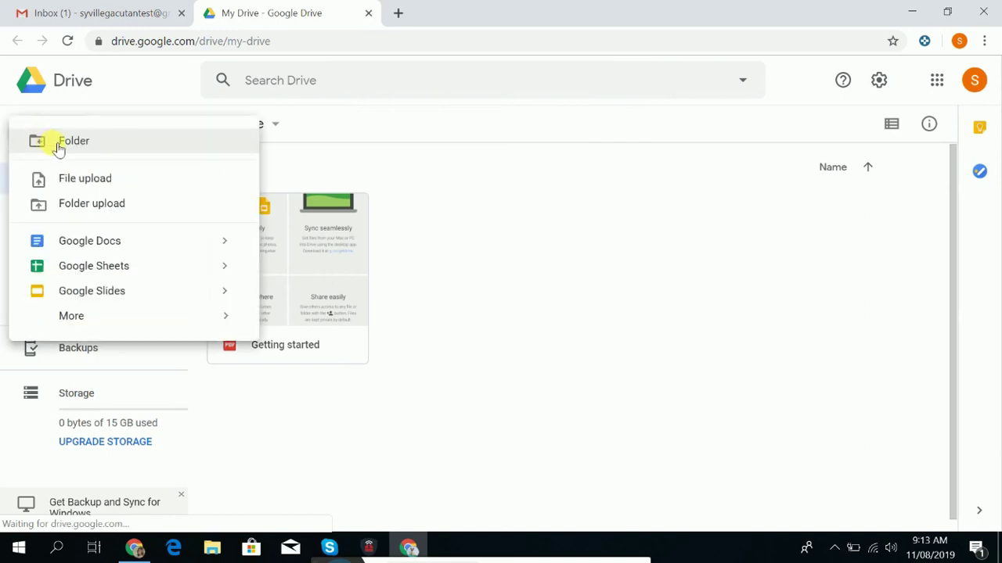
pyautogui.click(59, 146)
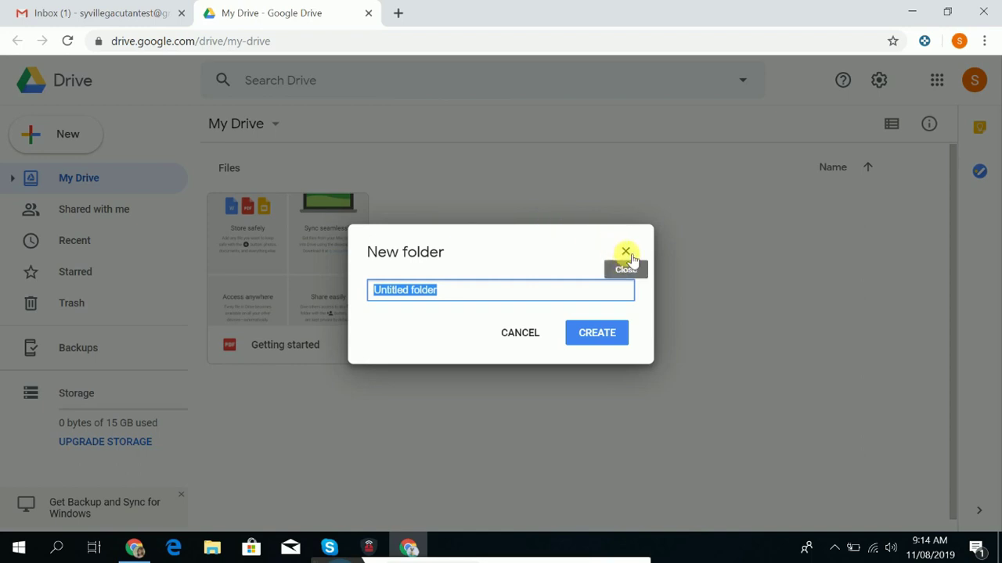
# Name the folder with the account holder's name plus 'FOLDER' and create it.
pyautogui.press('capslock')
pyautogui.press('capslock')
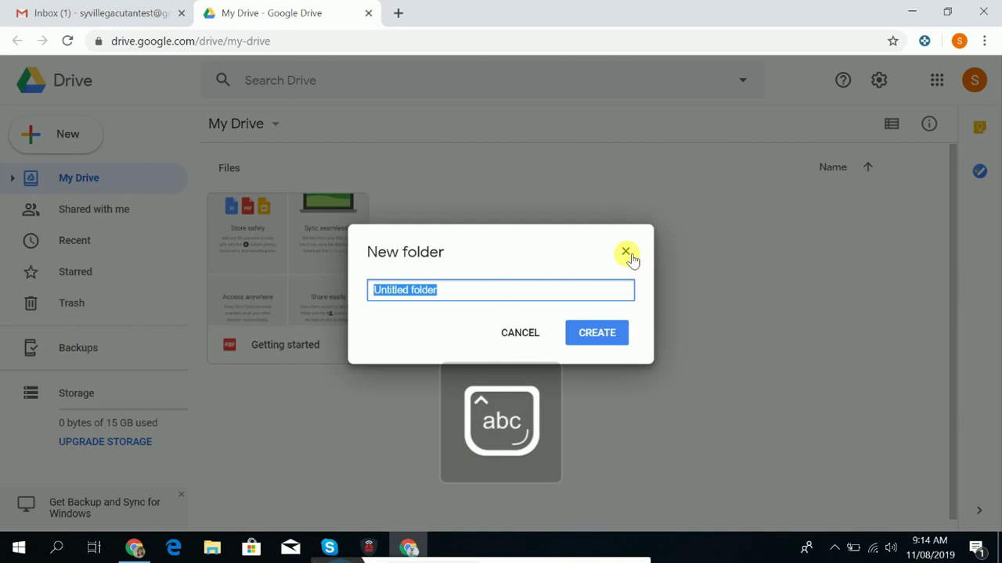
pyautogui.press('capslock')
pyautogui.write('S')
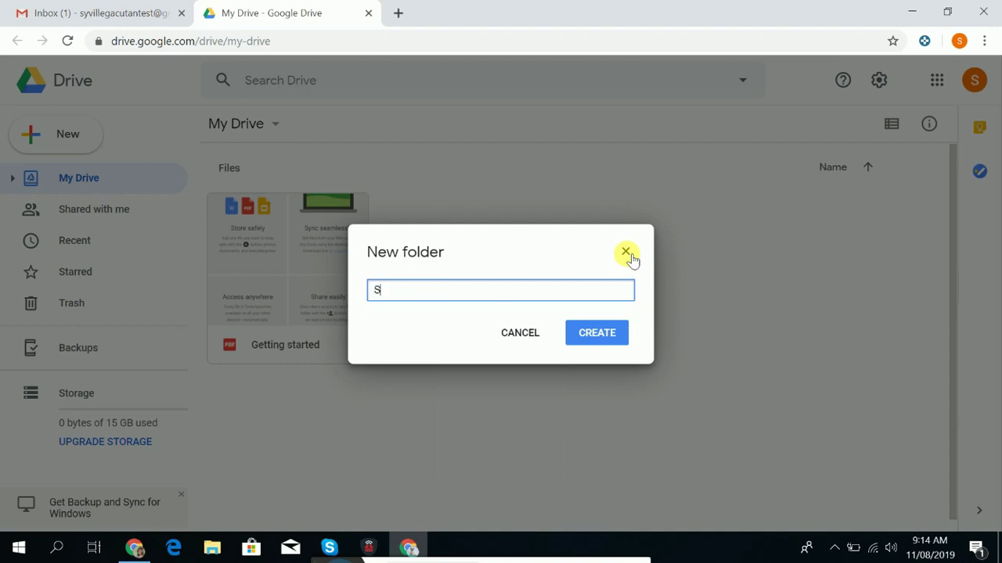
pyautogui.write('YVILLE TASK')
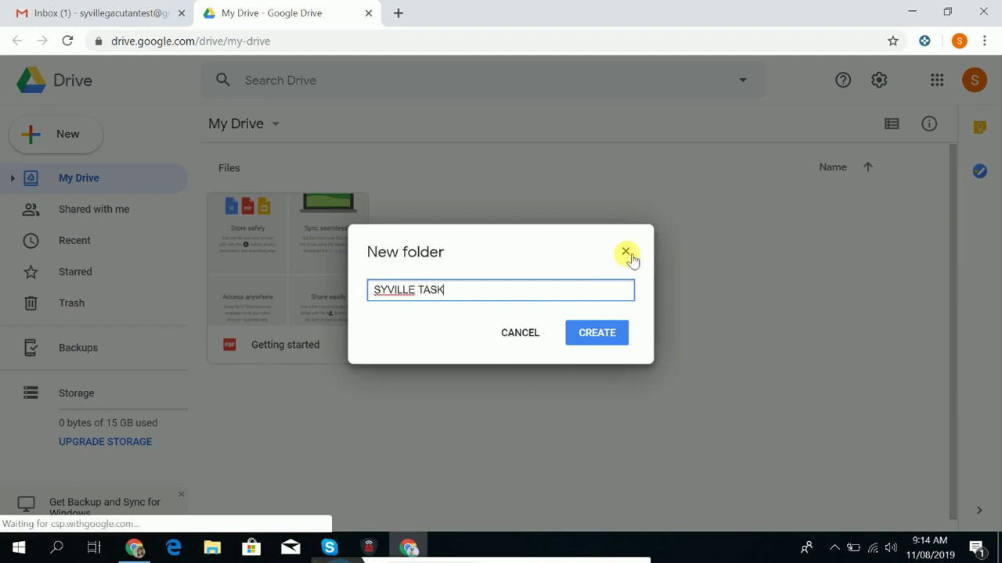
pyautogui.press('BackSpace')
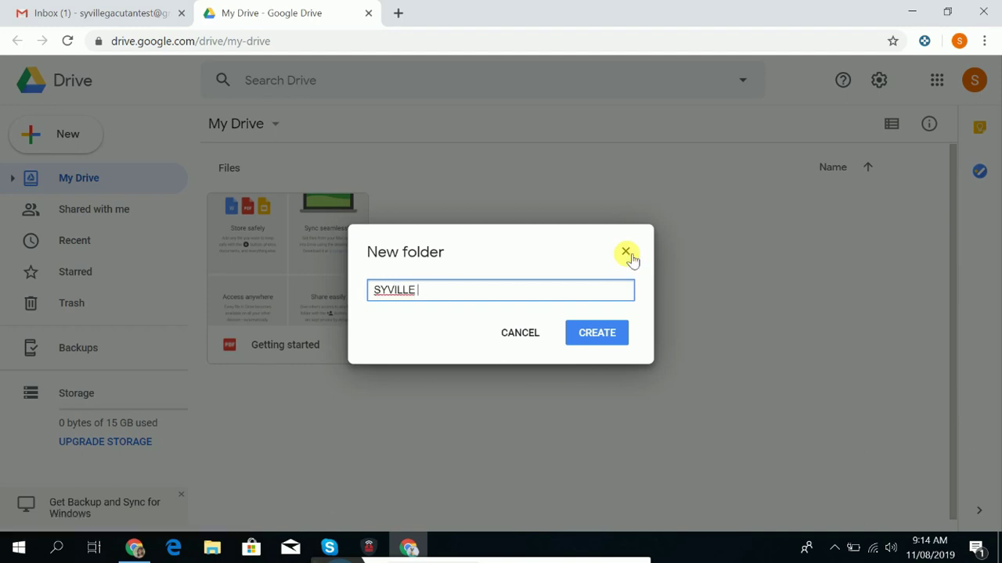
pyautogui.press('capslock')
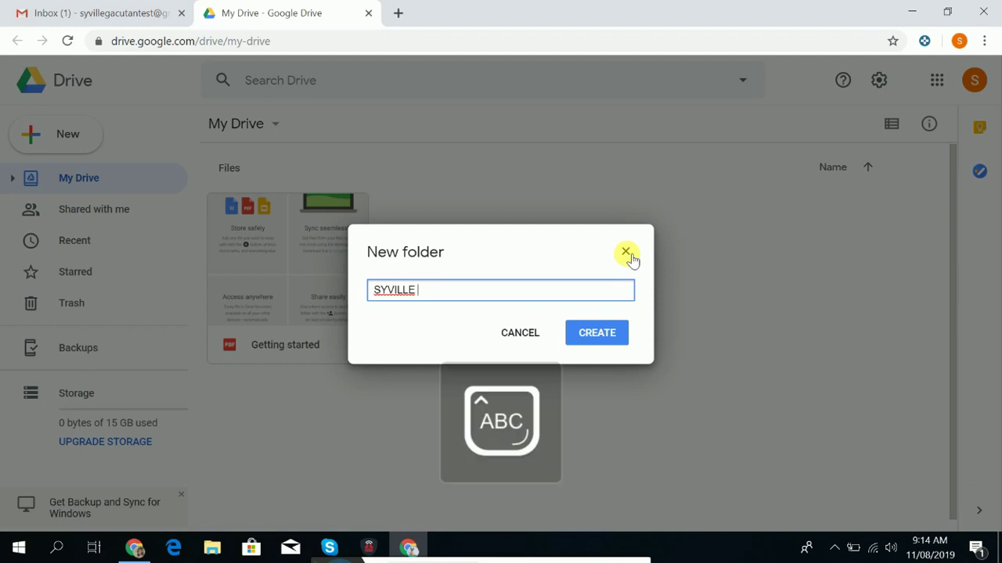
pyautogui.write('FOLDER')
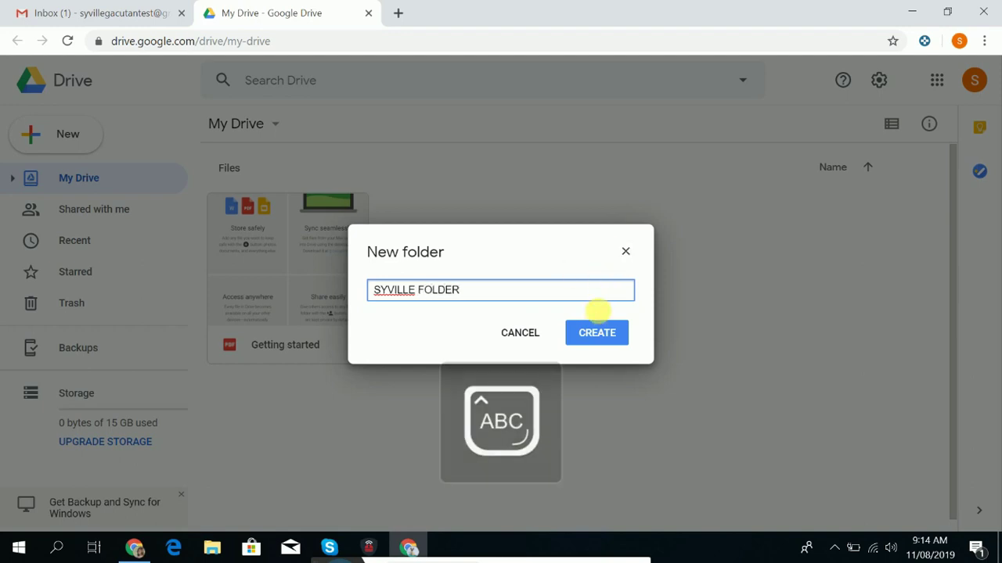
pyautogui.click(599, 333)
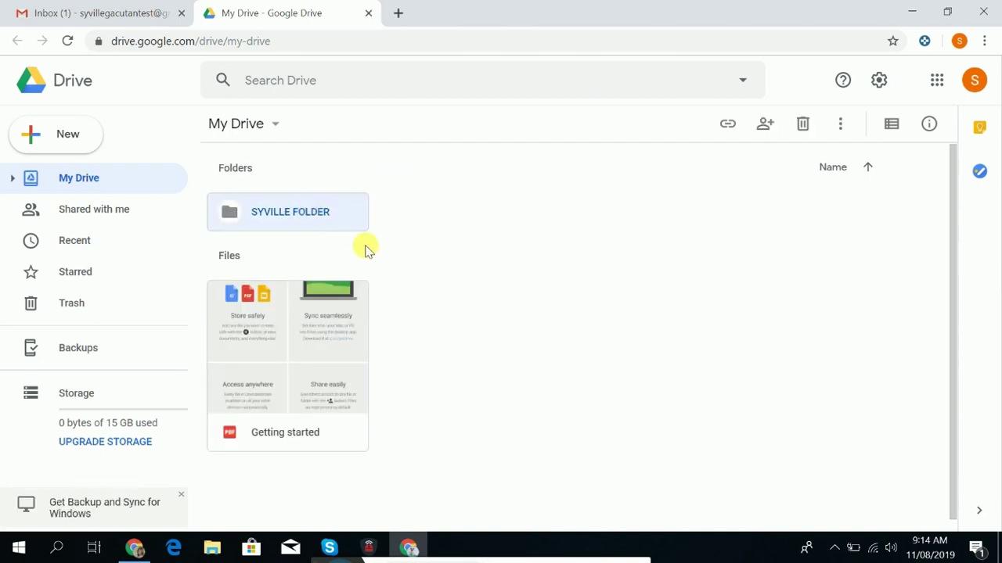
# Create a new folder named 'DAILY TASK', fixing the 'DAILT' typo.
pyautogui.click(32, 130)
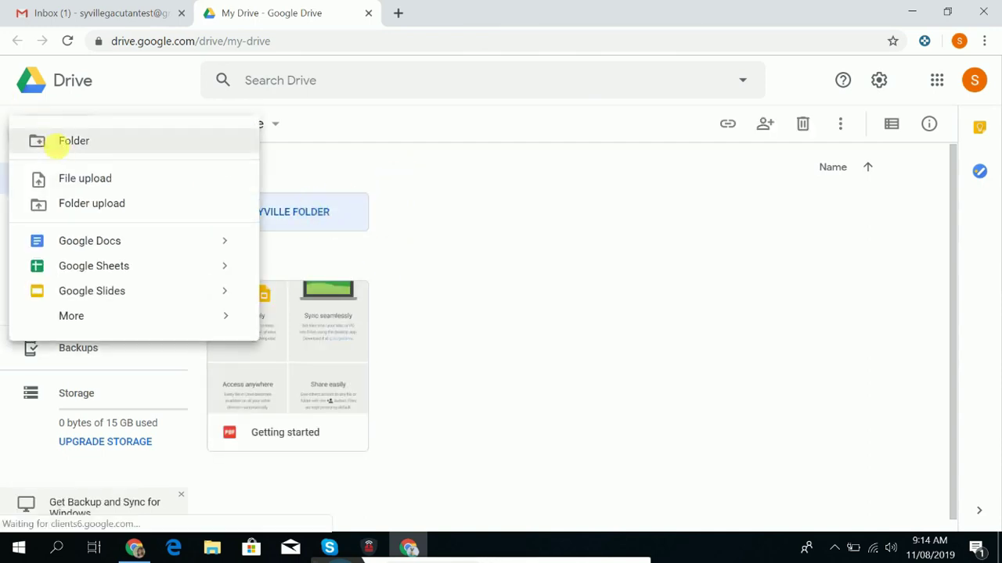
pyautogui.click(60, 142)
pyautogui.write('DAILT')
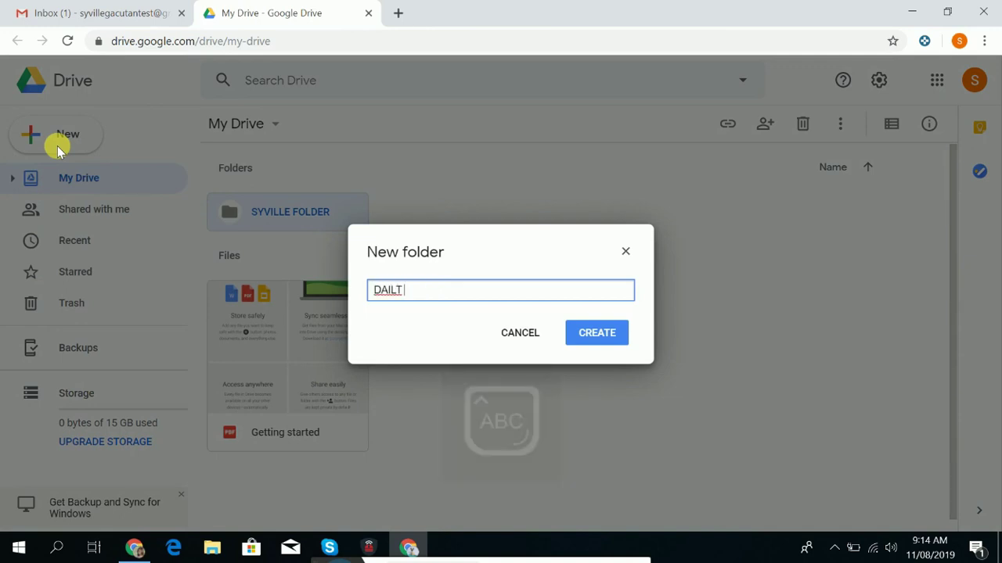
pyautogui.press('BackSpace')
pyautogui.write('Y TASK')
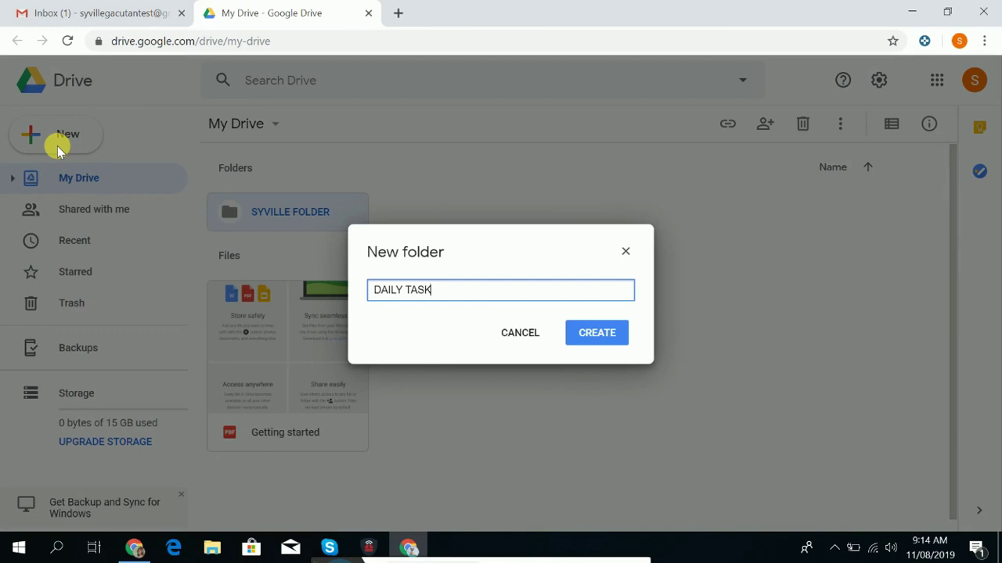
pyautogui.click(599, 332)
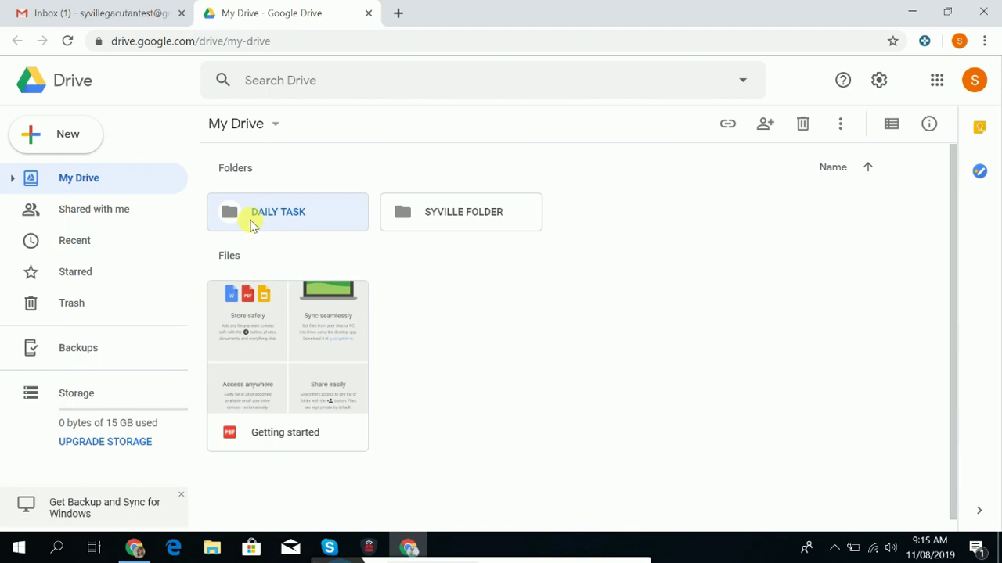
# Drag DAILY TASK into the owner-named folder and open that folder to confirm it.
pyautogui.click(434, 263)
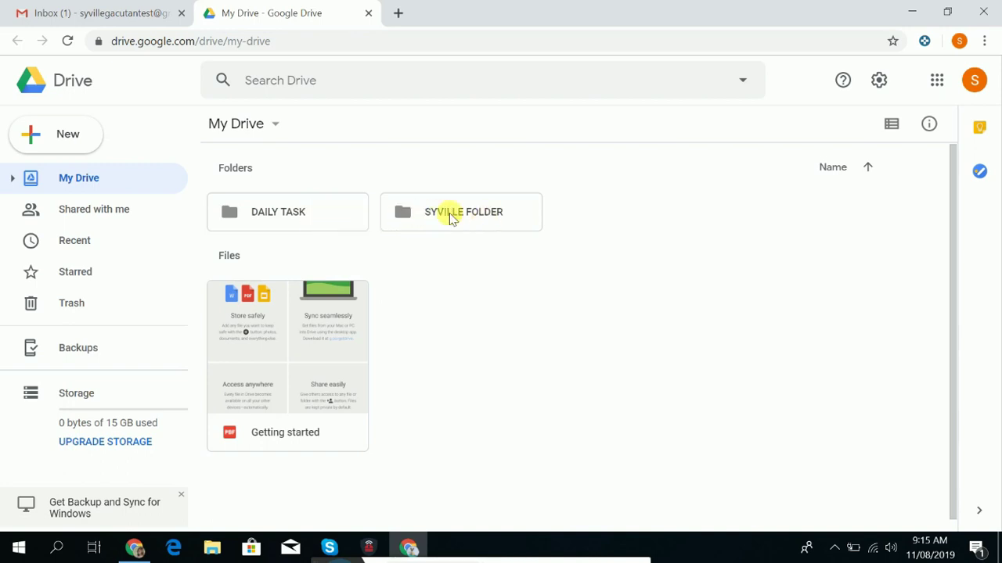
pyautogui.moveTo(275, 216); pyautogui.dragTo(431, 196)
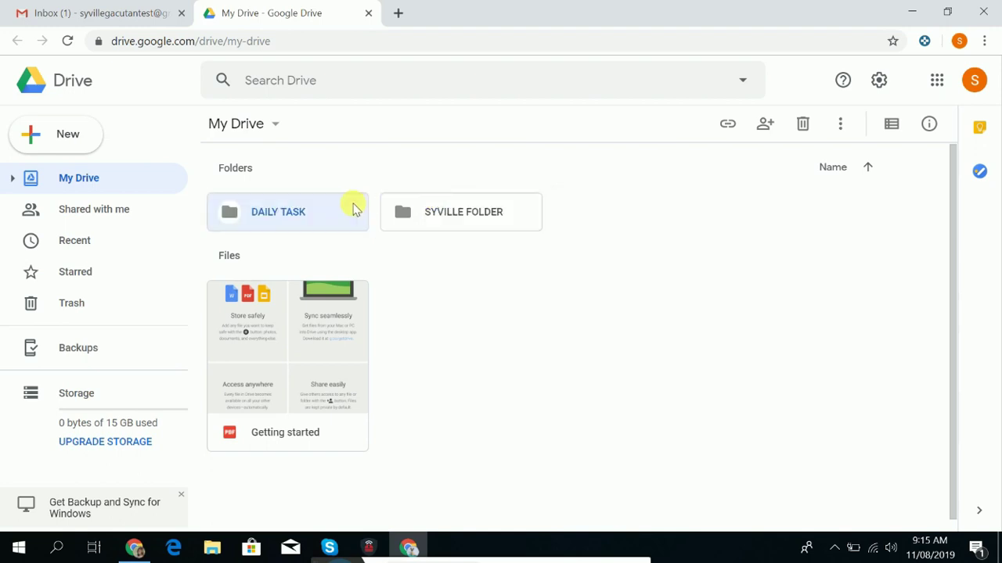
pyautogui.moveTo(513, 225); pyautogui.dragTo(381, 212)
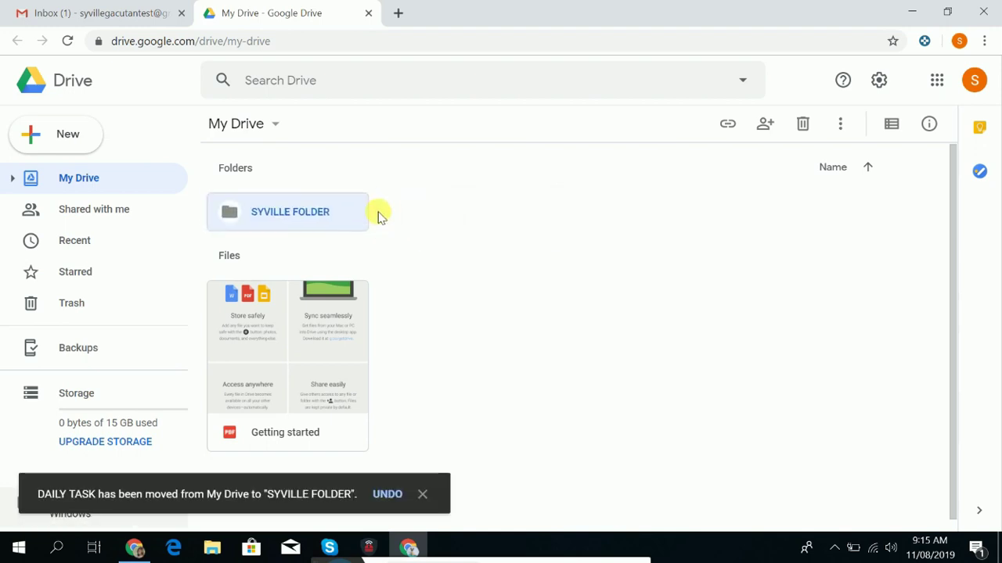
pyautogui.click(438, 250)
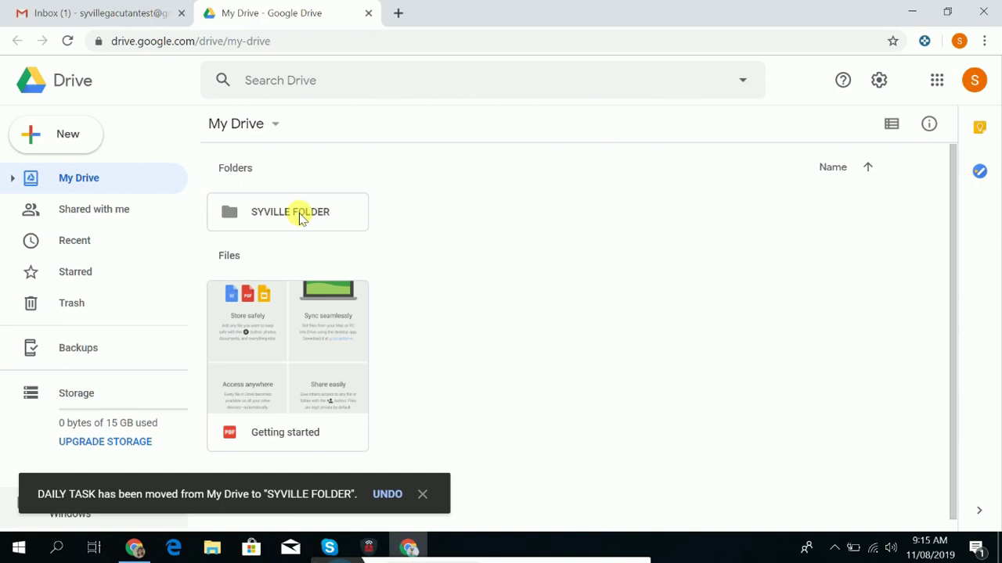
pyautogui.doubleClick(302, 217)
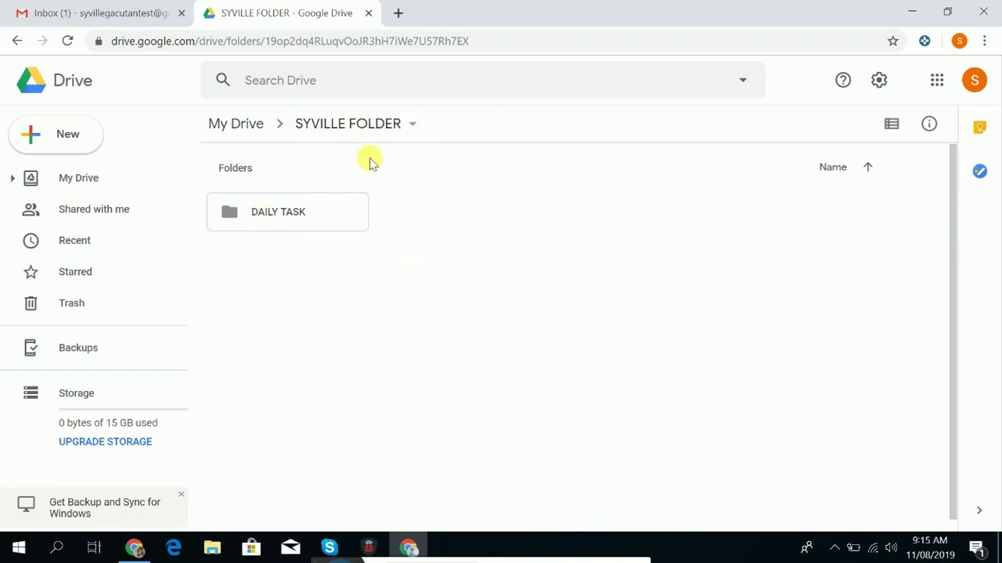
pyautogui.click(282, 229)
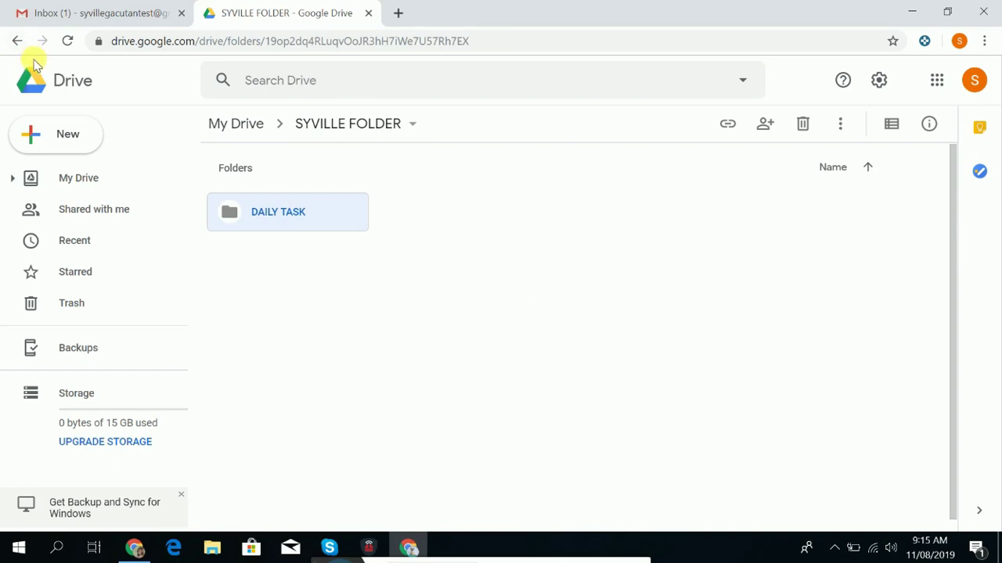
# Rename the owner-named folder to drop 'FOLDER' from its name, then reopen it.
pyautogui.click(240, 126)
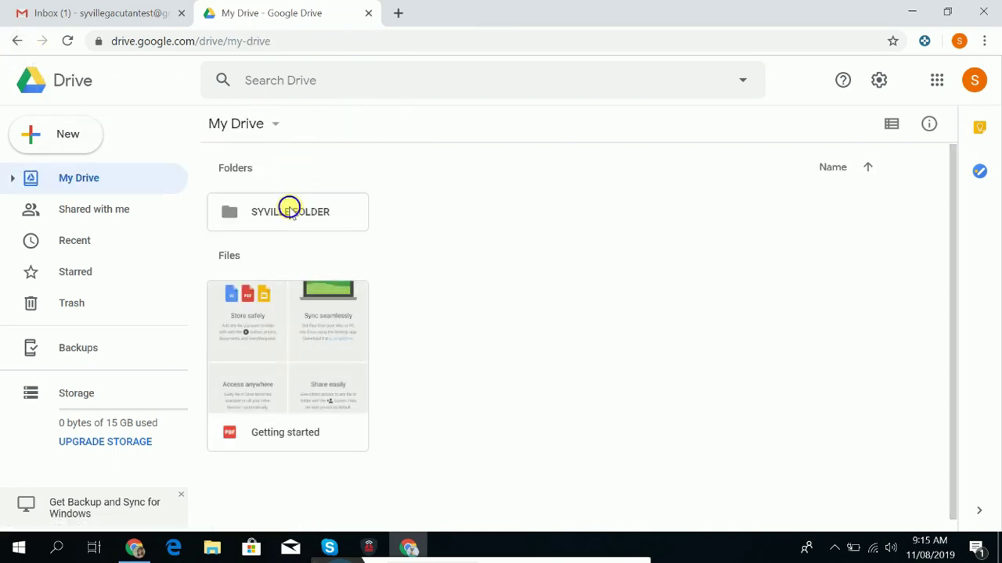
pyautogui.click(288, 208)
pyautogui.rightClick(286, 207)
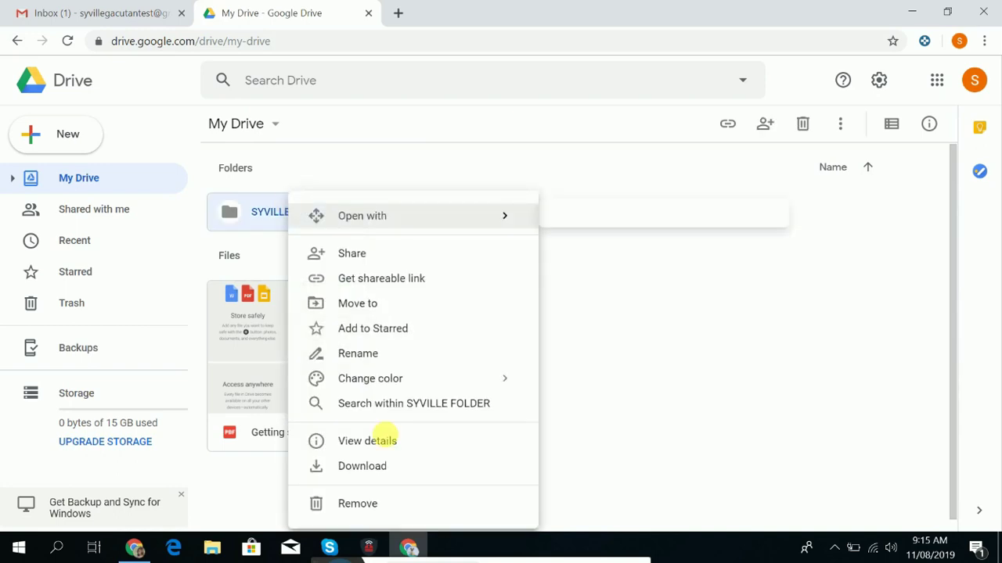
pyautogui.click(373, 354)
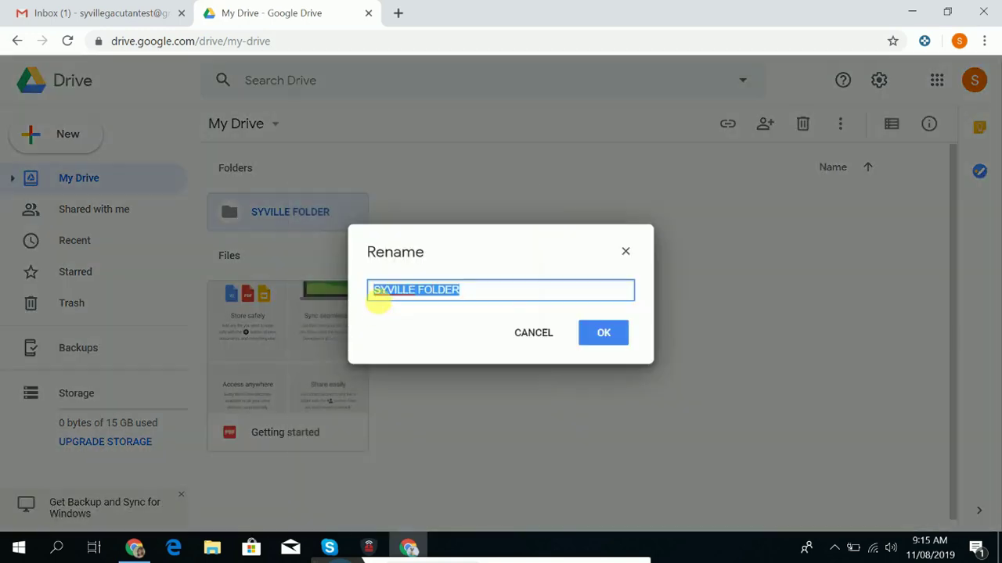
pyautogui.click(481, 299)
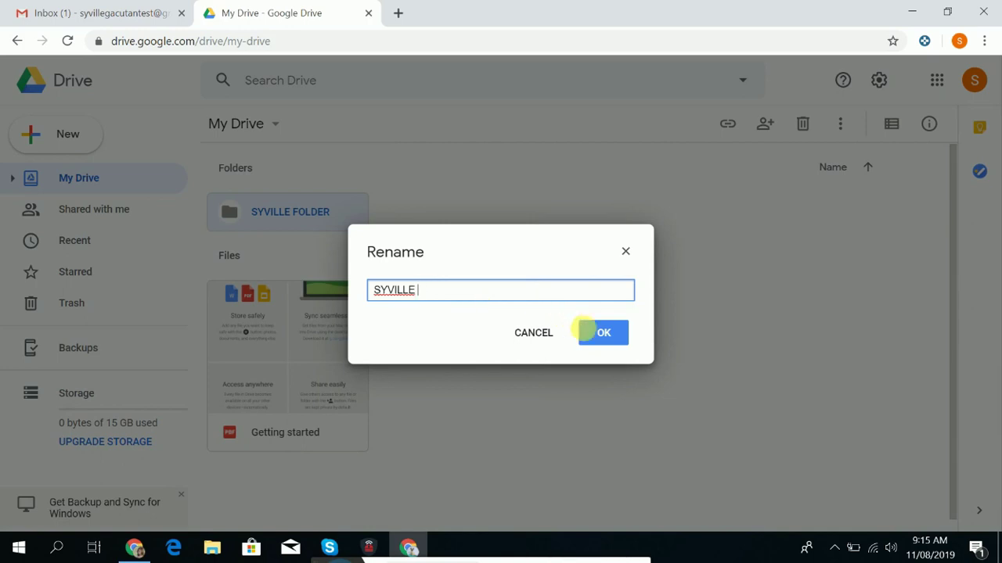
pyautogui.click(599, 332)
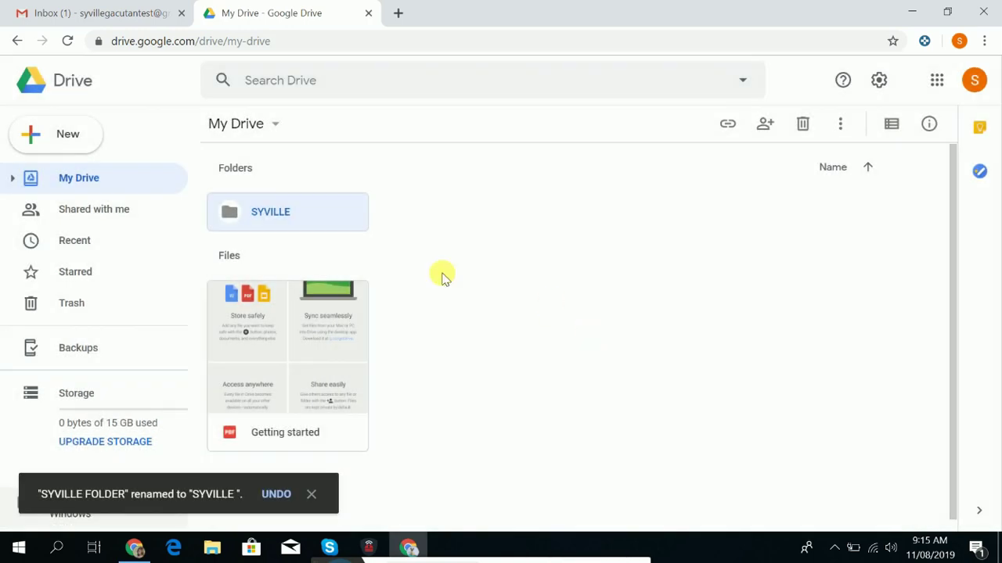
pyautogui.doubleClick(311, 226)
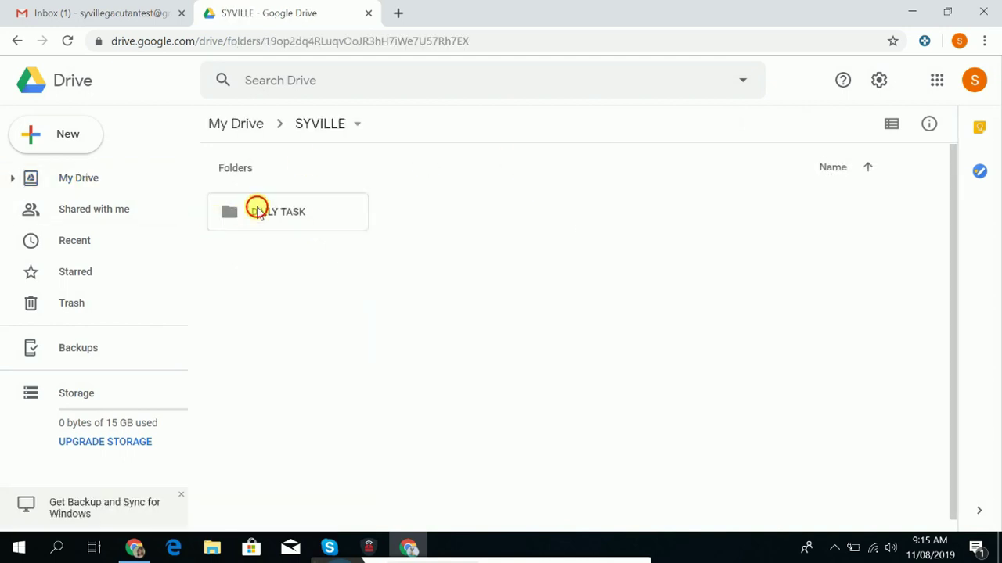
# Open the DAILY TASK folder and create a blank Google Docs document in it.
pyautogui.doubleClick(257, 210)
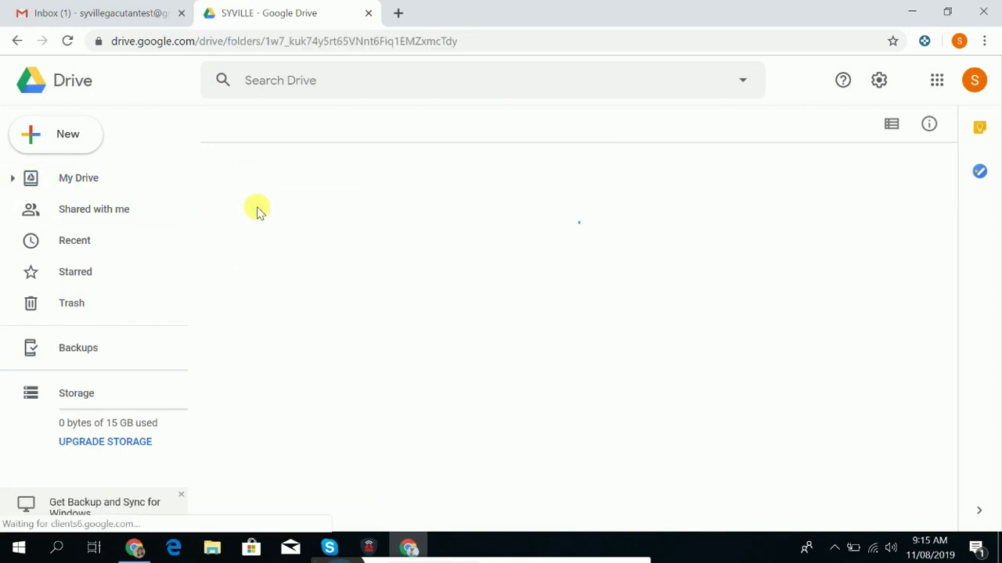
pyautogui.click(66, 133)
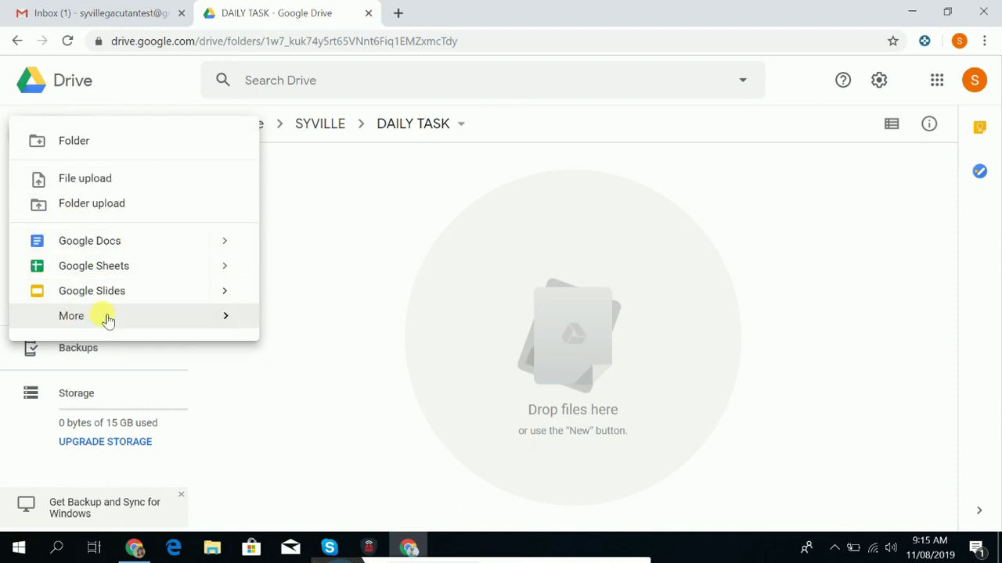
pyautogui.moveTo(113, 320)
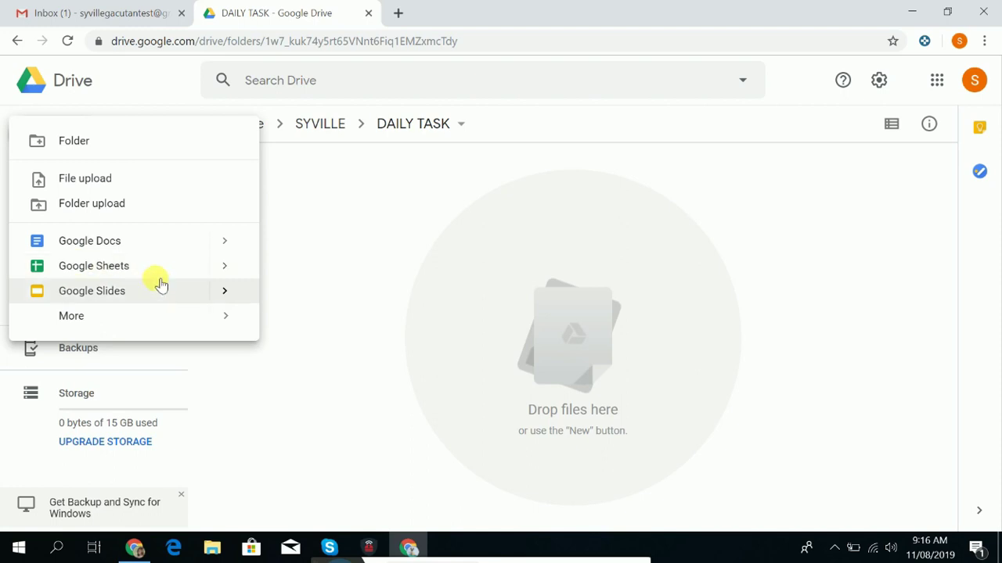
pyautogui.click(117, 247)
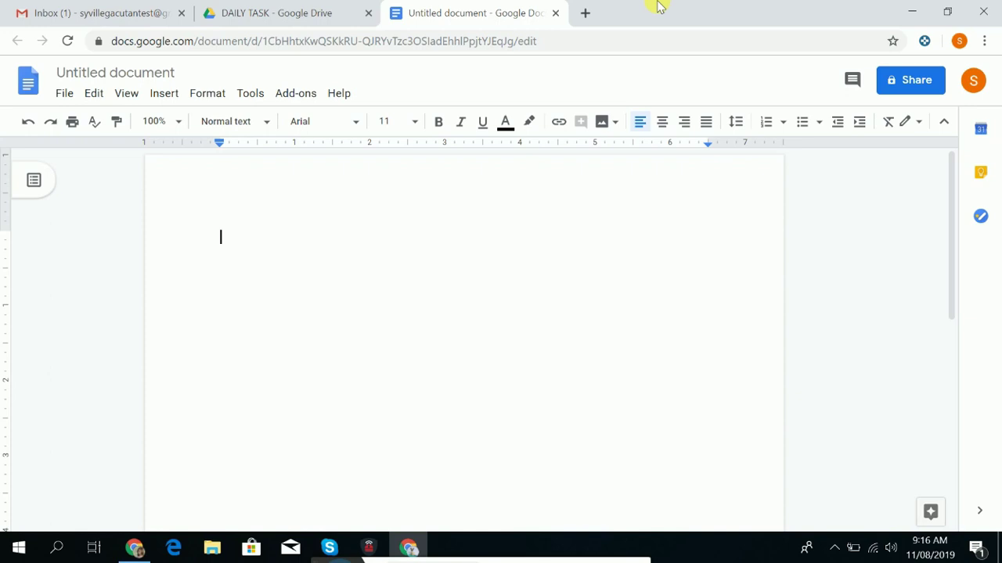
# Title the untitled document 'XYZ SOP' in capitals.
pyautogui.click(126, 75)
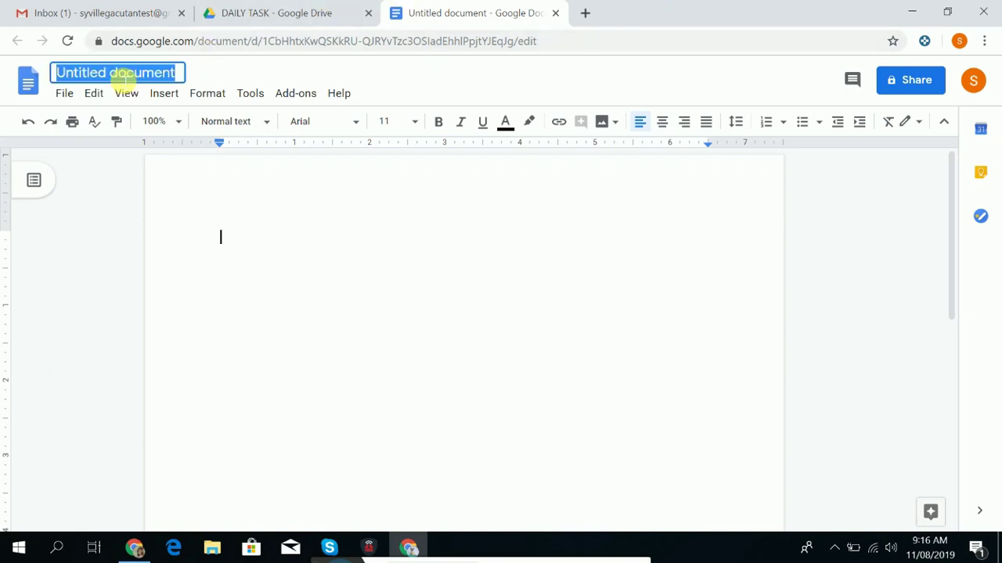
pyautogui.press('capslock')
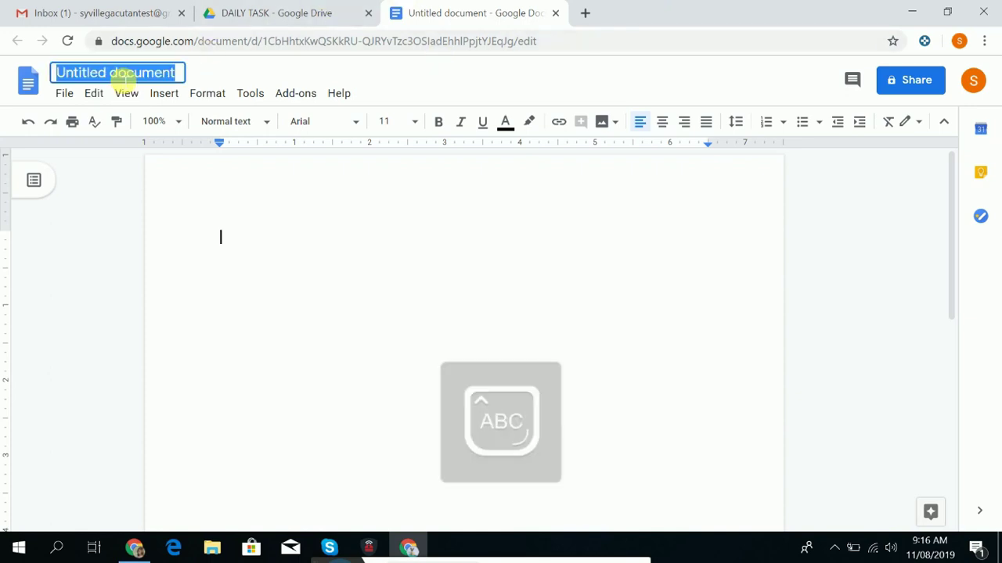
pyautogui.write('SOP')
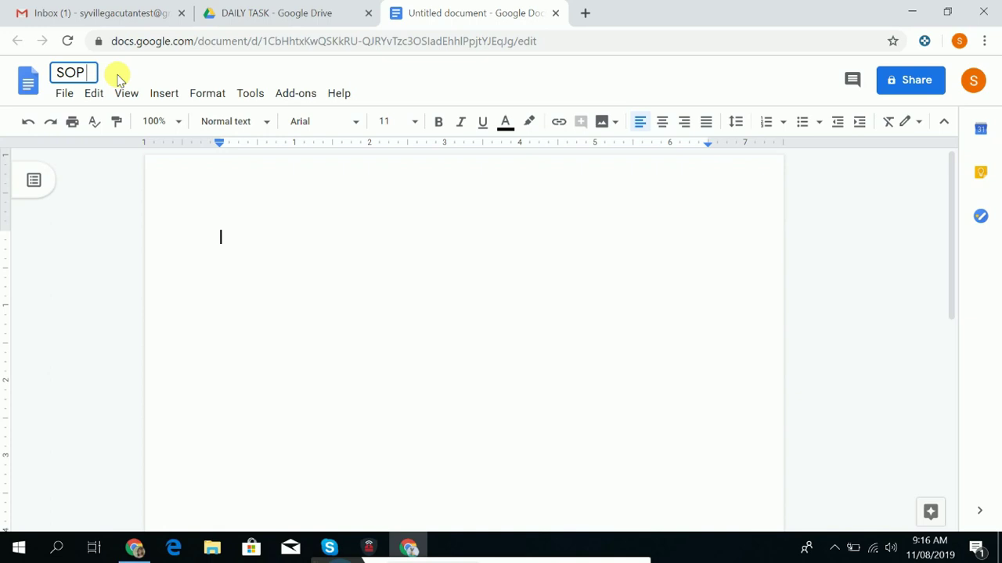
pyautogui.write('XYZ')
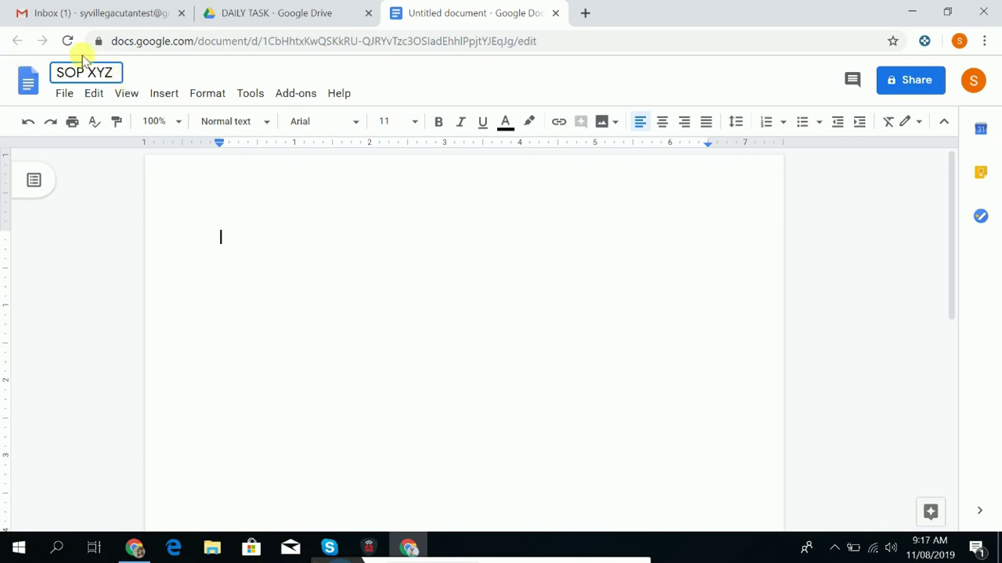
pyautogui.doubleClick(50, 75)
pyautogui.press('BackSpace')
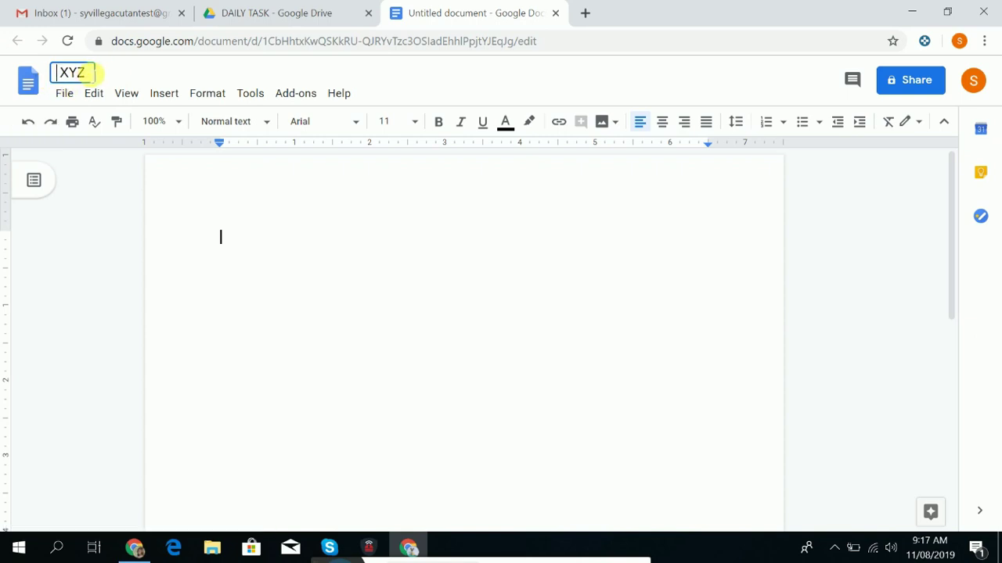
pyautogui.write('SOP')
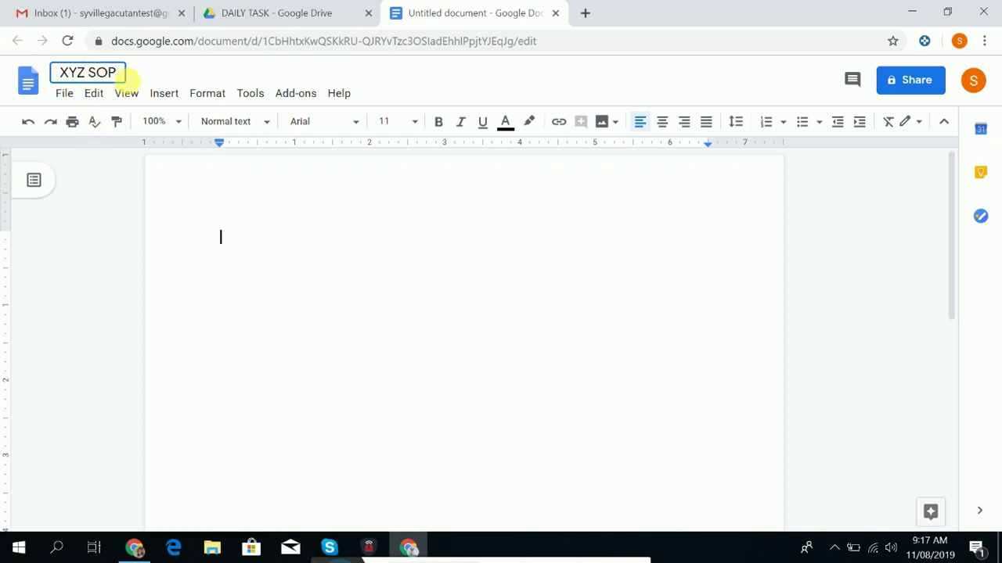
pyautogui.click(50, 72)
pyautogui.click(249, 243)
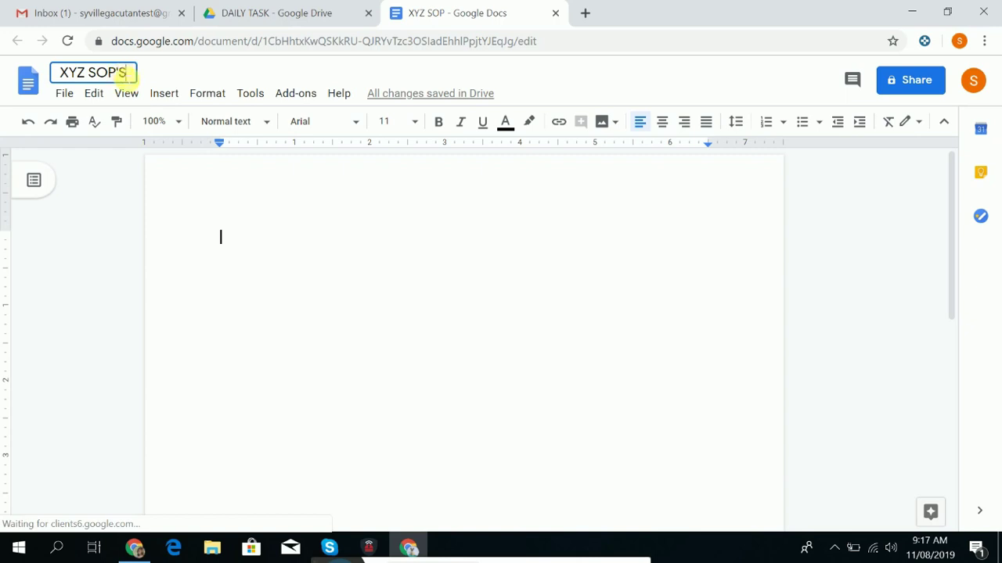
# Append 's to make the title 'XYZ SOP's' and place the caret on the first line.
pyautogui.click(583, 383)
pyautogui.click(123, 73)
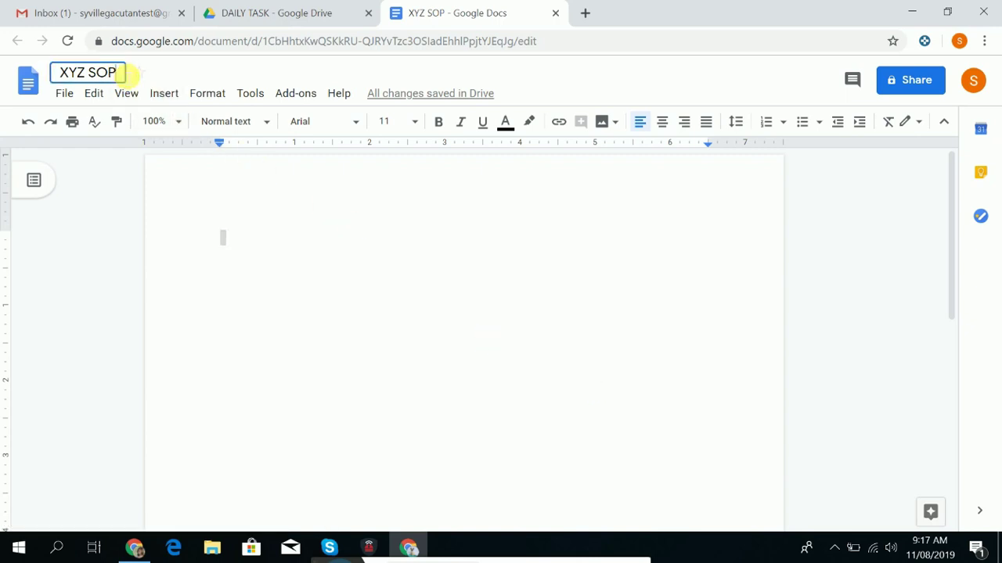
pyautogui.write("'s")
pyautogui.click(467, 276)
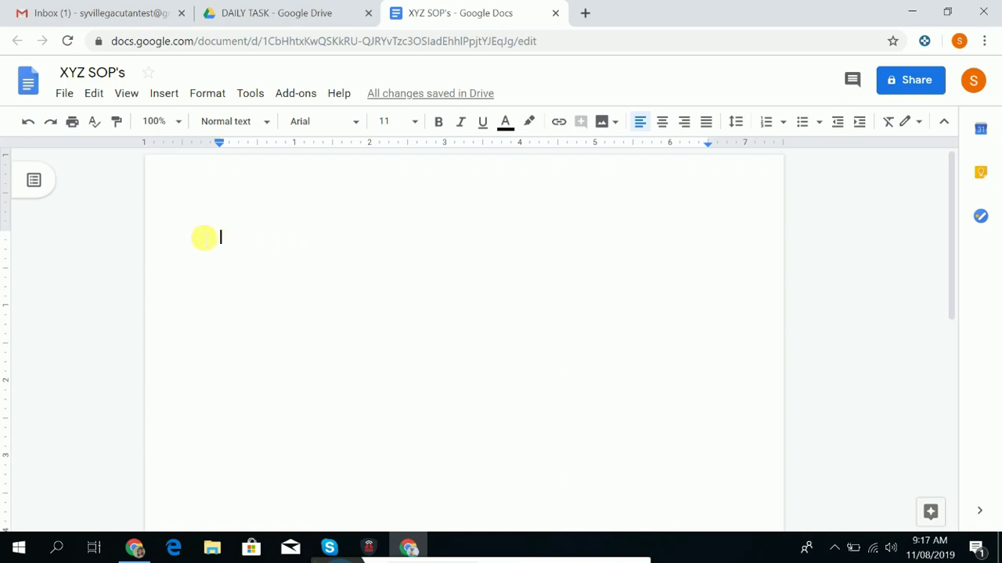
pyautogui.moveTo(203, 238); pyautogui.dragTo(475, 294)
pyautogui.click(248, 259)
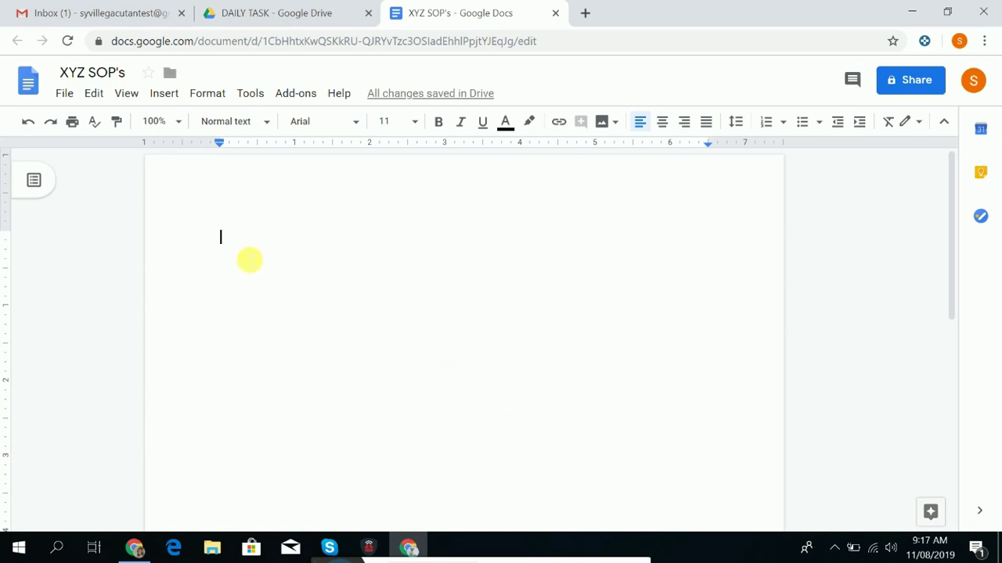
pyautogui.moveTo(224, 235); pyautogui.dragTo(634, 270)
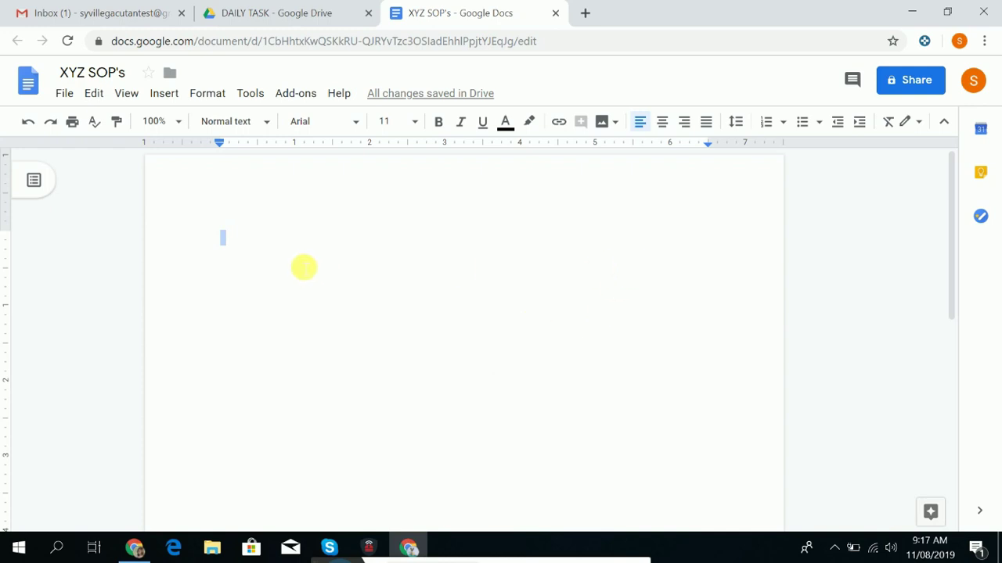
pyautogui.click(296, 259)
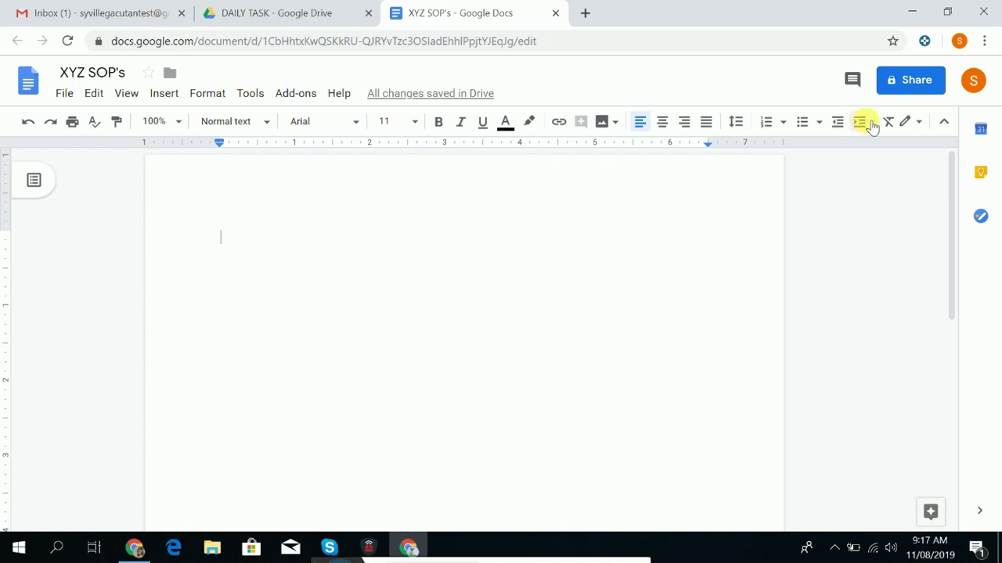
# Open the Share dialog and enter the client's e-mail address as recipient.
pyautogui.click(899, 84)
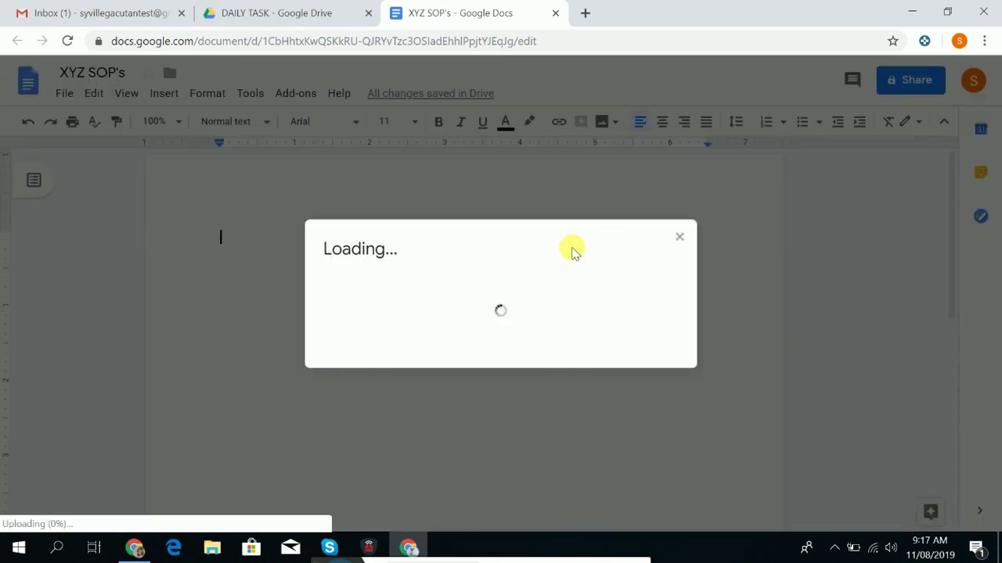
pyautogui.press('capslock')
pyautogui.press('capslock')
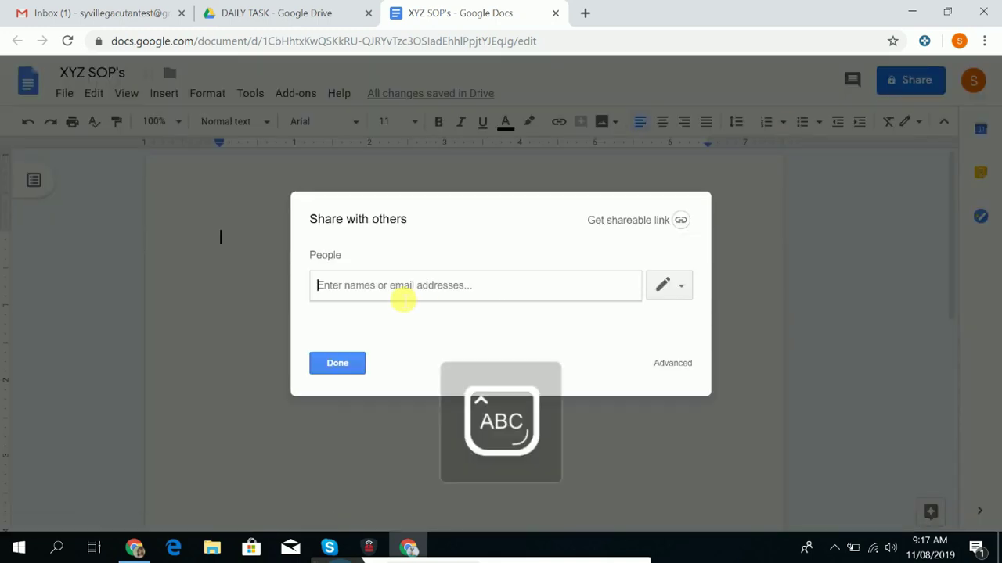
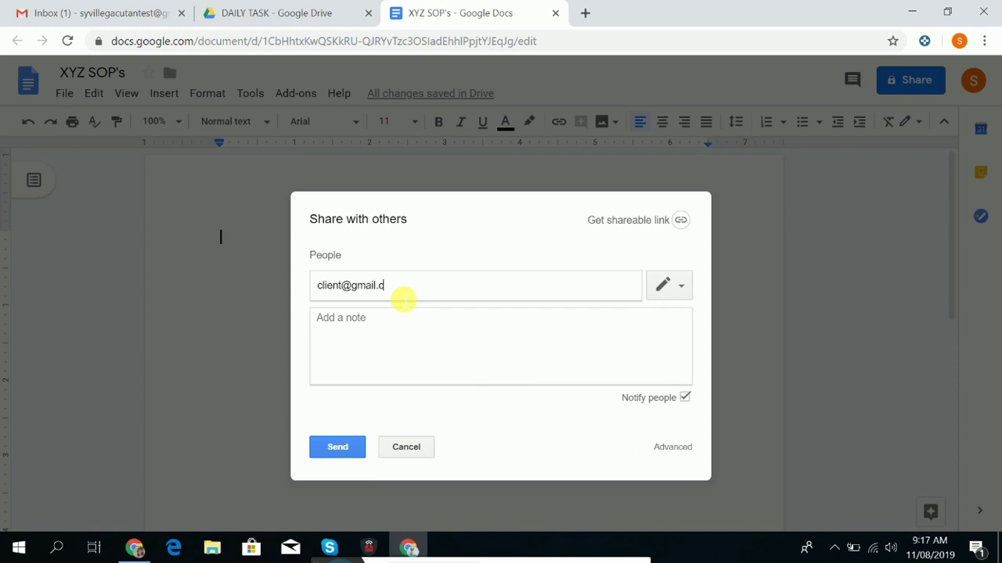
# Give the recipient edit access and send the sharing invitation.
pyautogui.click(670, 287)
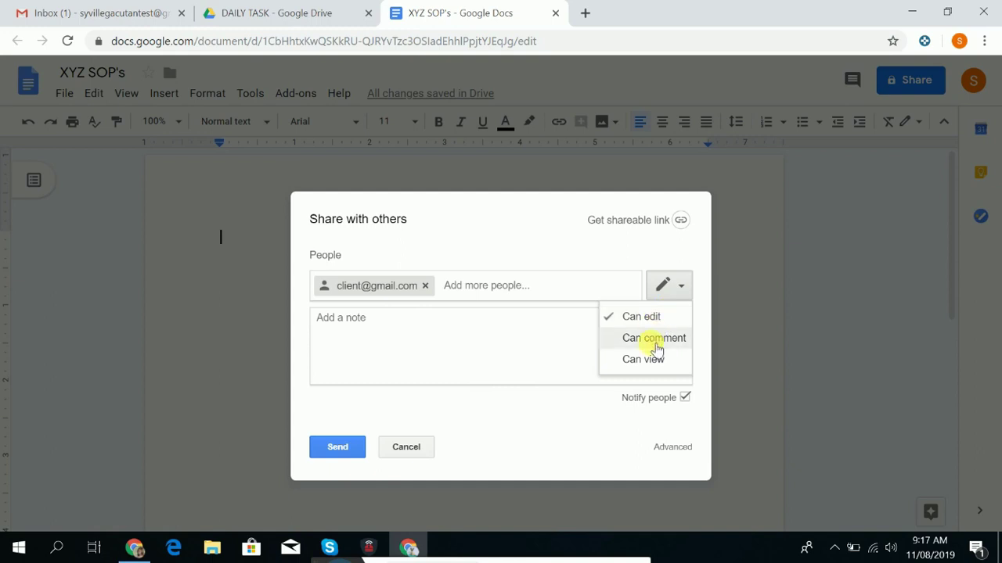
pyautogui.click(643, 359)
pyautogui.click(670, 290)
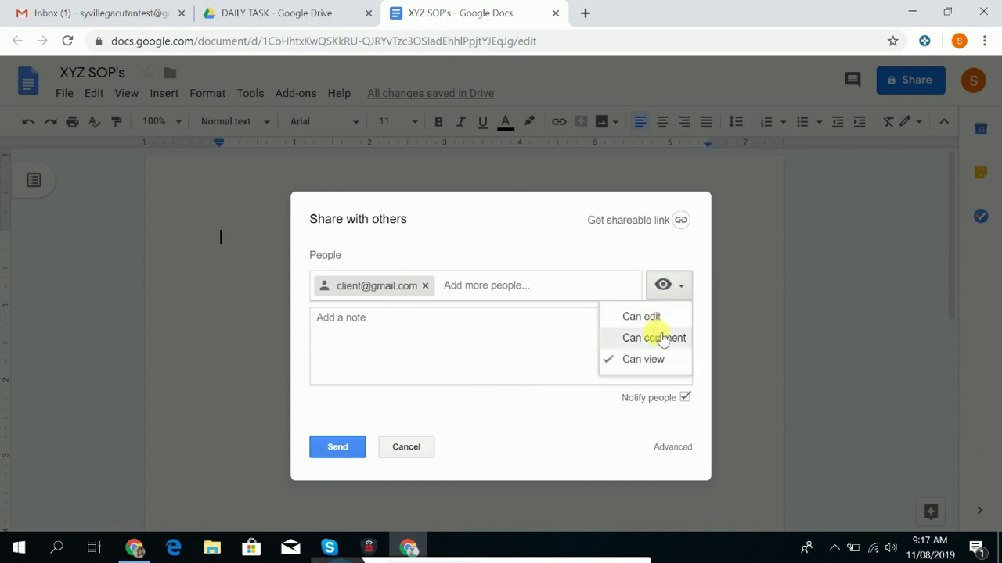
pyautogui.click(653, 338)
pyautogui.click(678, 282)
pyautogui.click(642, 317)
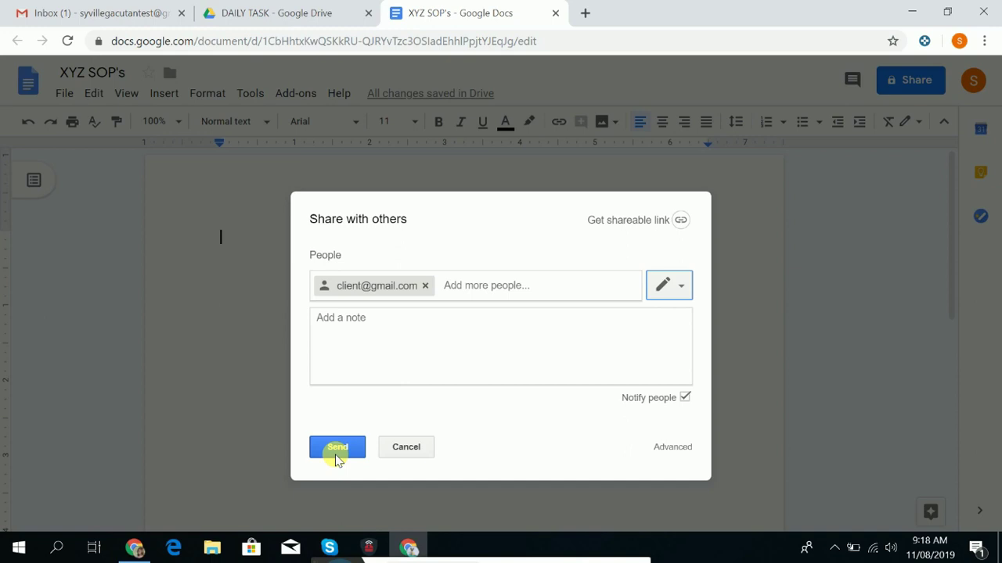
pyautogui.click(353, 331)
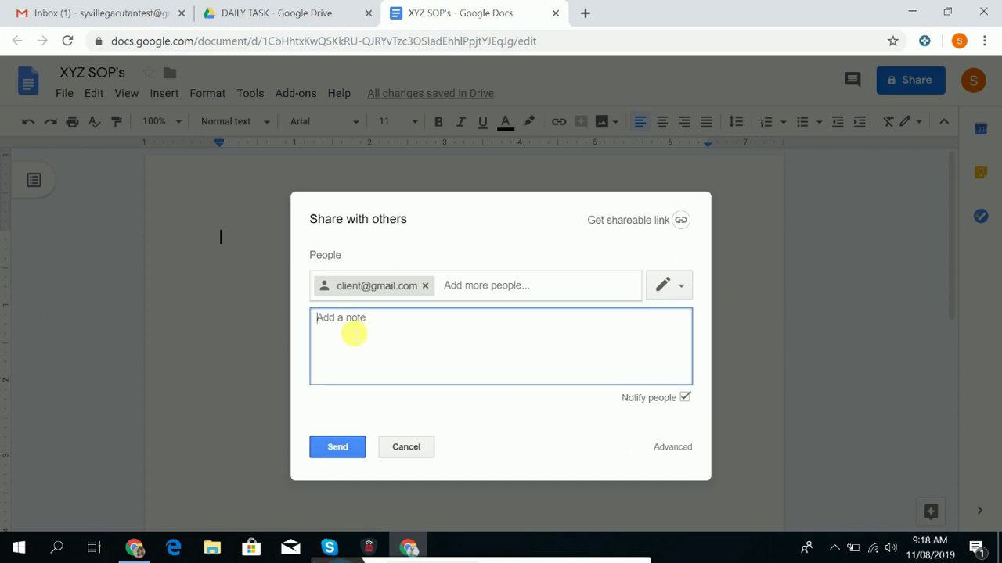
pyautogui.click(338, 448)
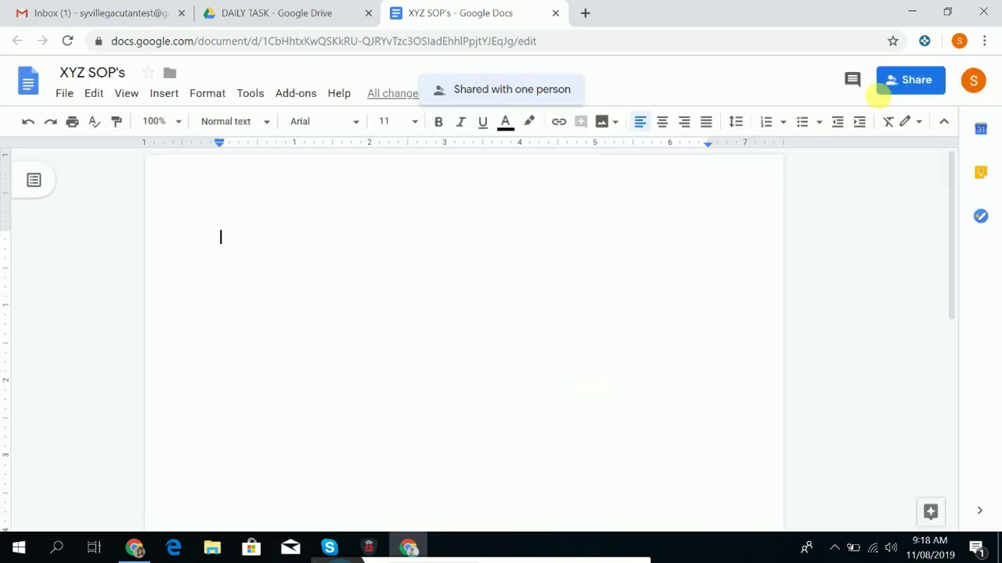
# Remove the client from XYZ SOP's advanced sharing settings and save, leaving it owner-only.
pyautogui.click(892, 82)
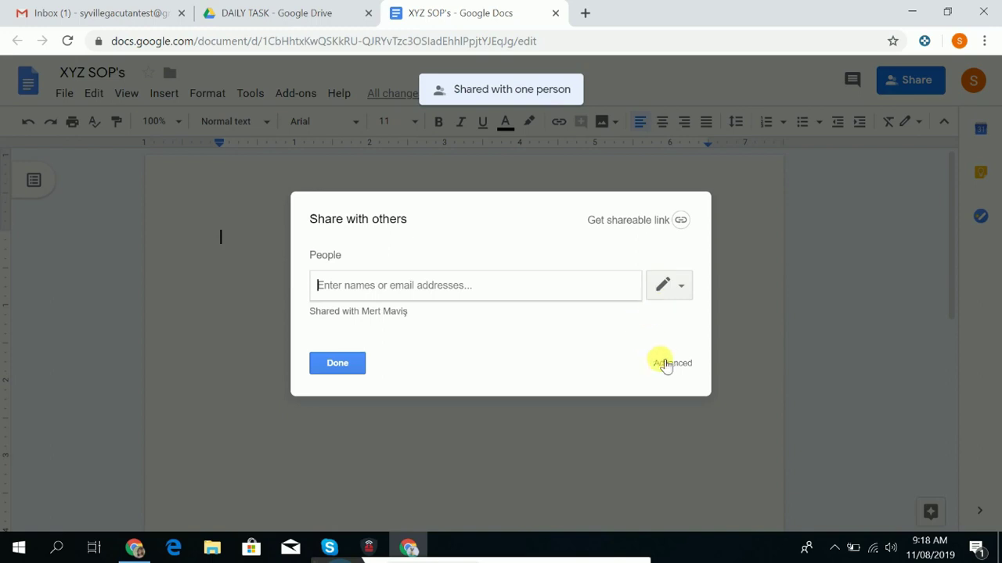
pyautogui.click(675, 365)
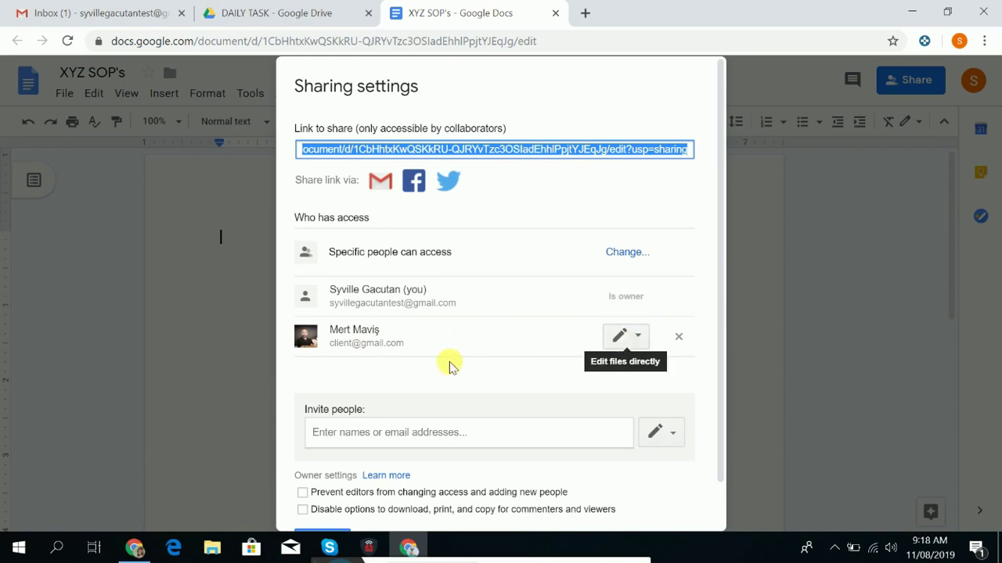
pyautogui.click(678, 337)
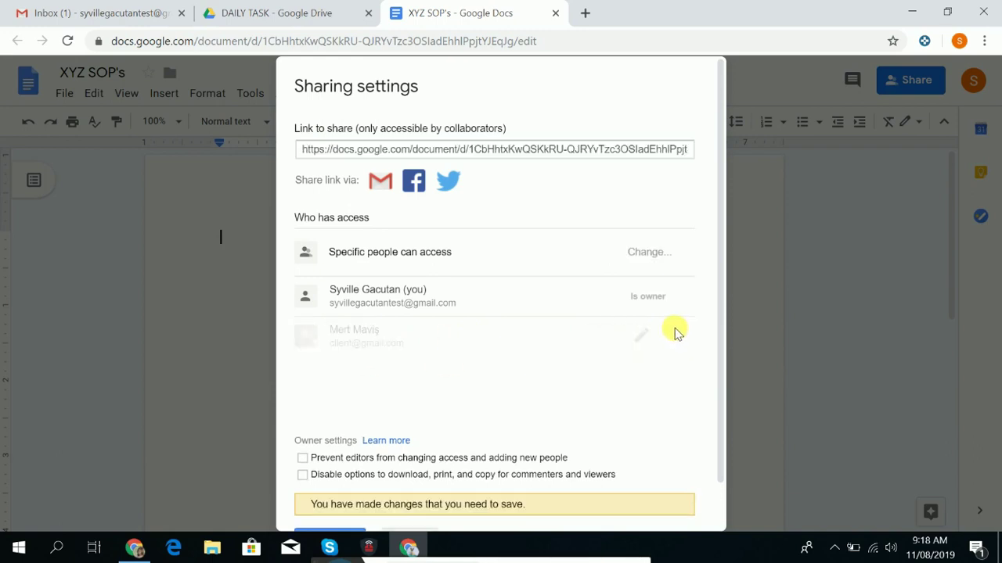
pyautogui.scroll(-1, 516, 393)
pyautogui.click(339, 491)
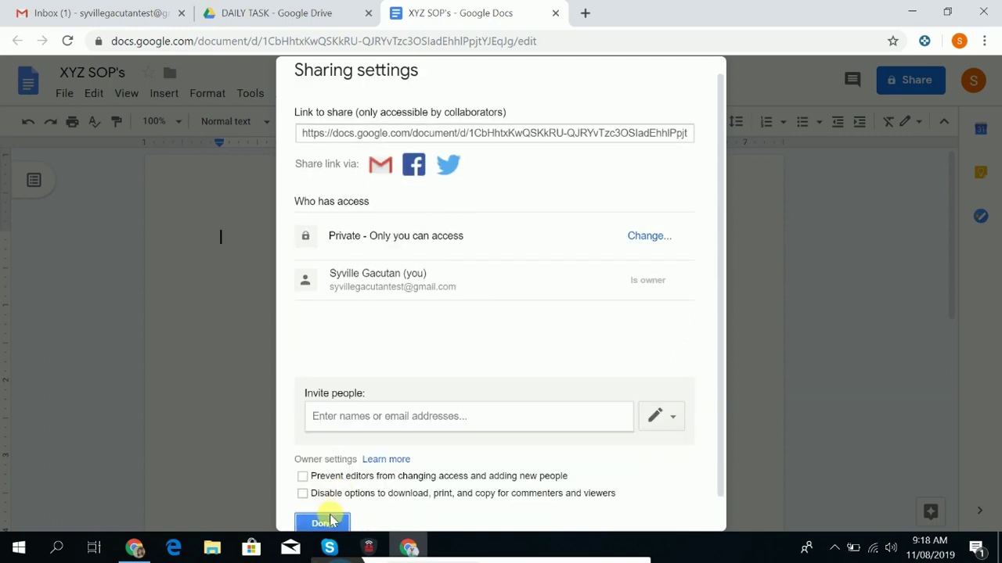
# Turn on 'anyone with the link can view' for XYZ SOP's and copy its link.
pyautogui.click(327, 523)
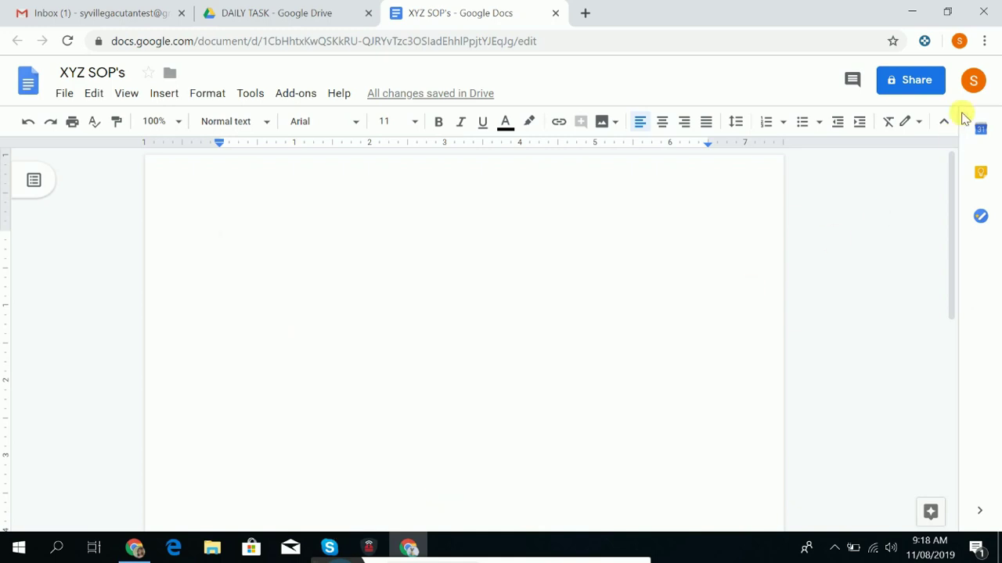
pyautogui.click(910, 80)
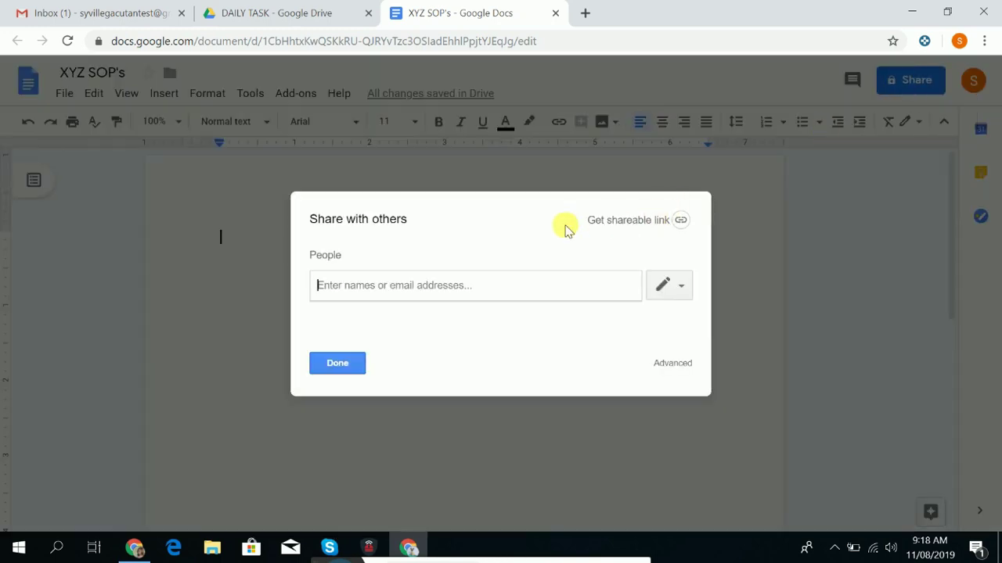
pyautogui.click(681, 220)
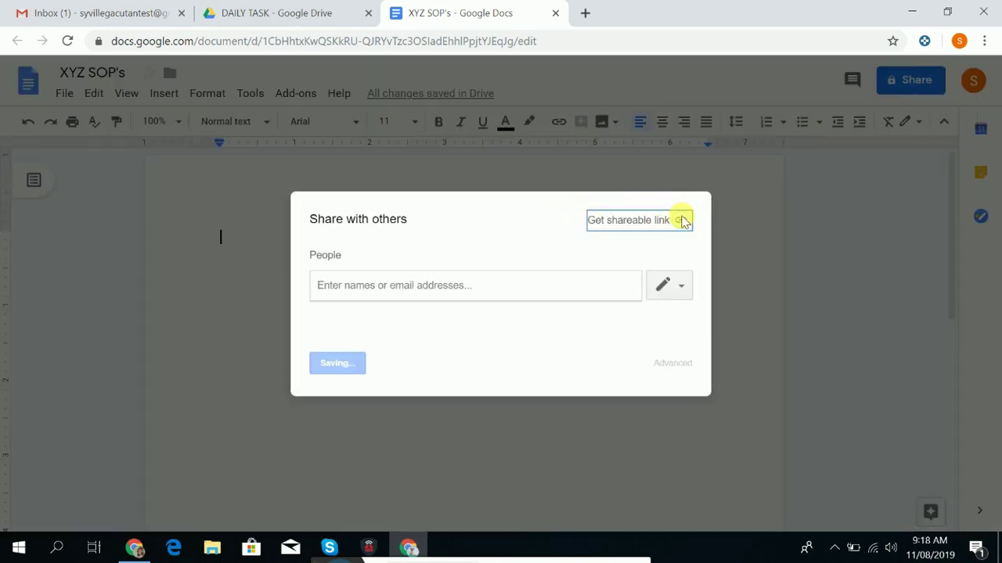
pyautogui.click(648, 284)
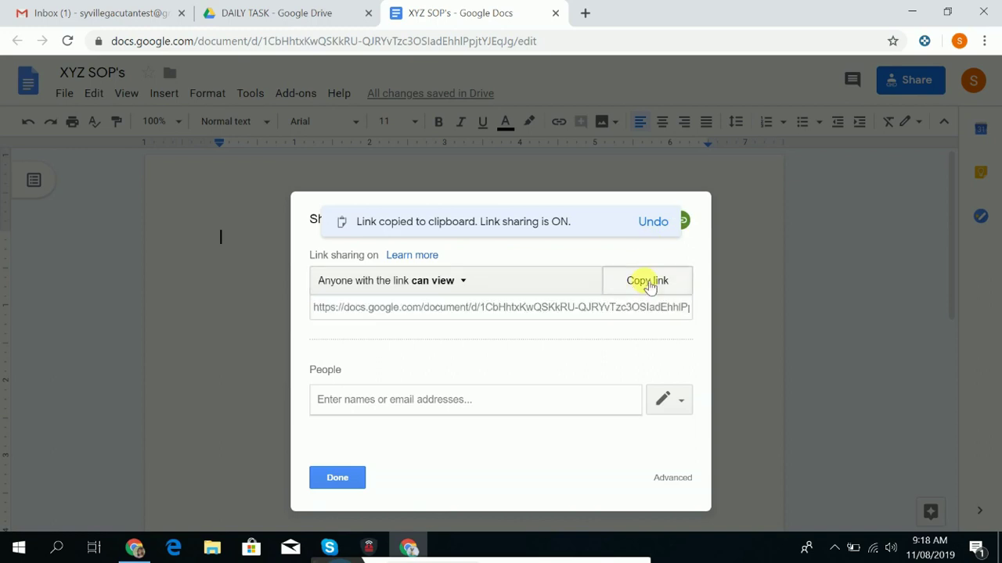
pyautogui.click(647, 285)
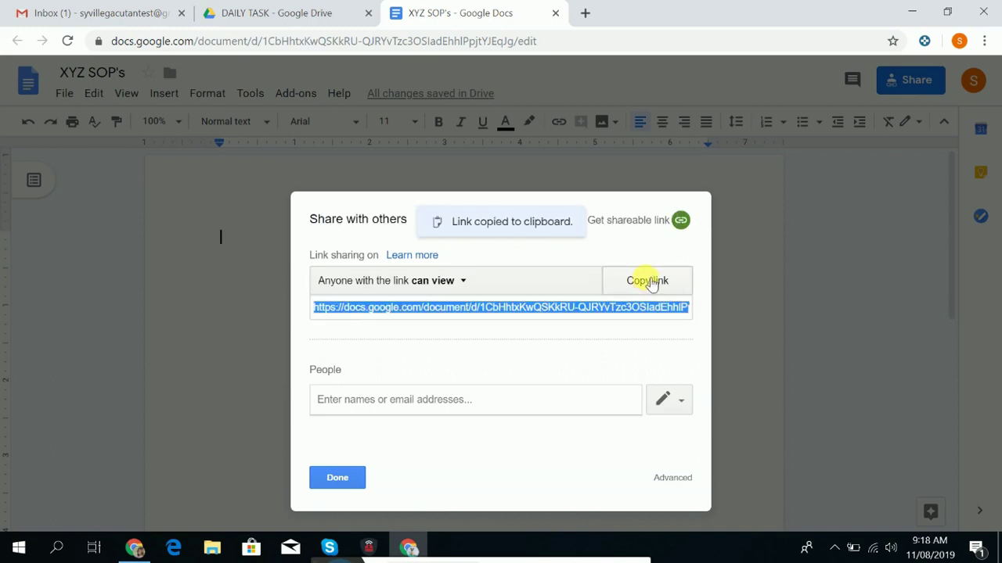
# Test the copied link in a new tab, then close that tab and the sharing dialog.
pyautogui.click(581, 13)
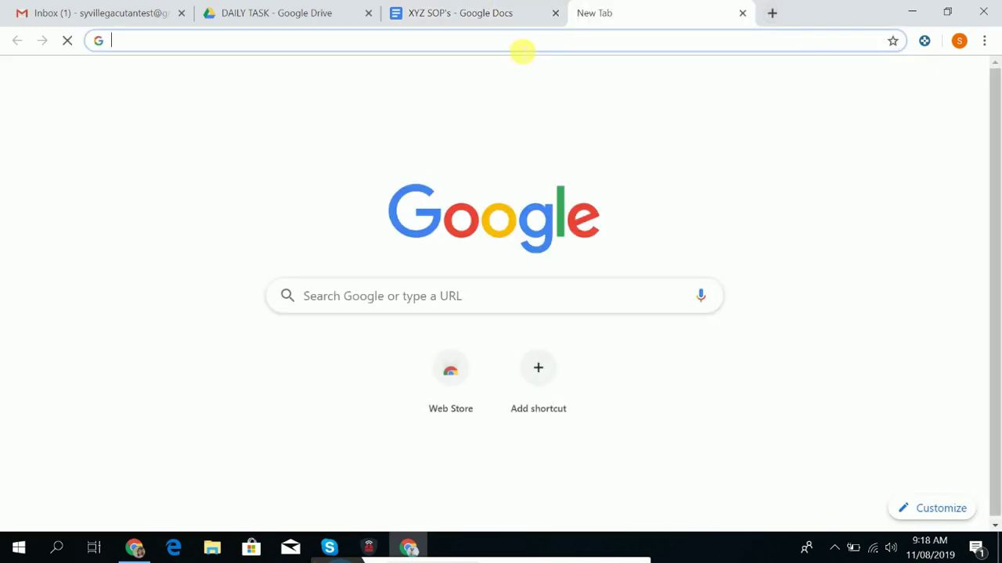
pyautogui.hotkey('ctrl', 'v')
pyautogui.press('Return')
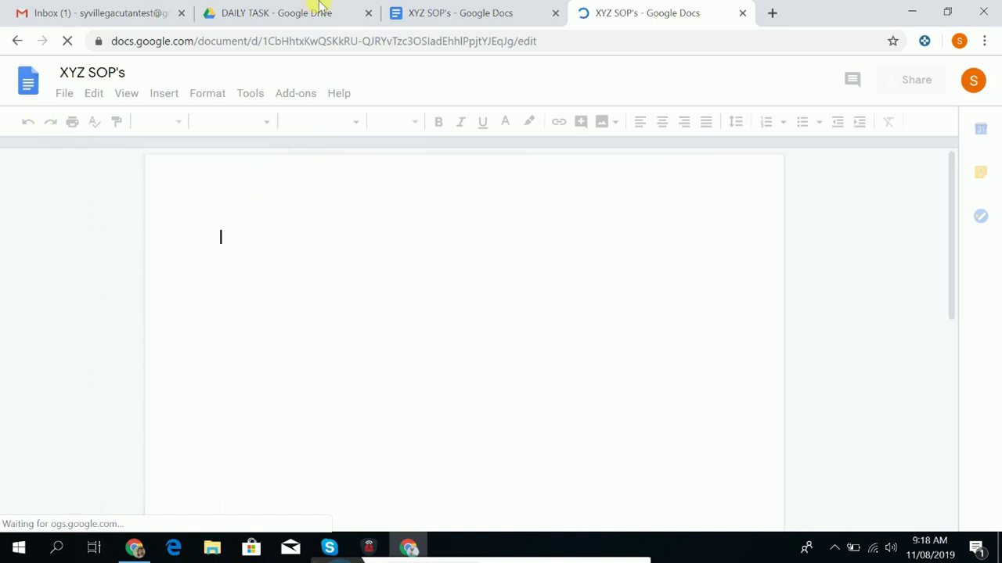
pyautogui.click(436, 6)
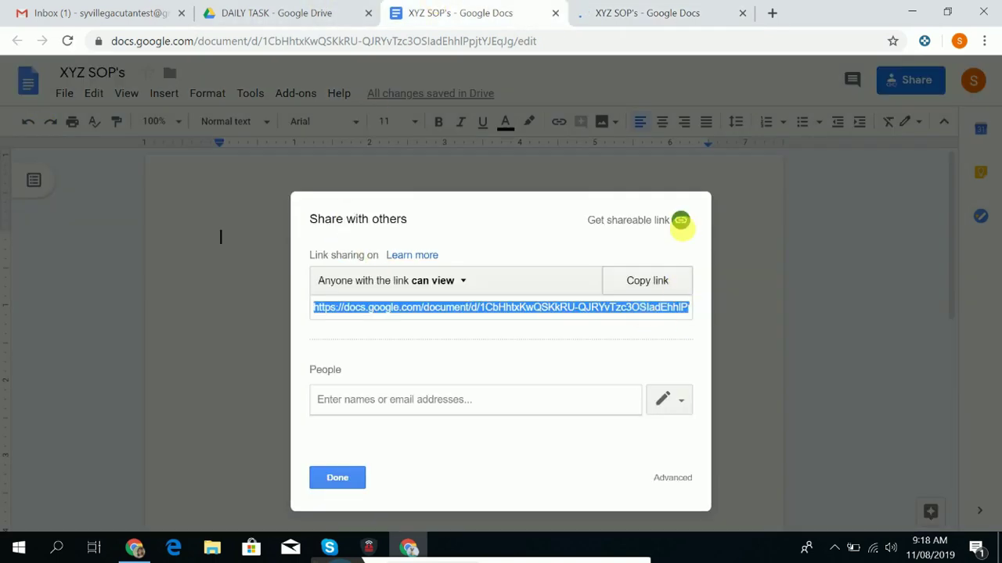
pyautogui.click(743, 13)
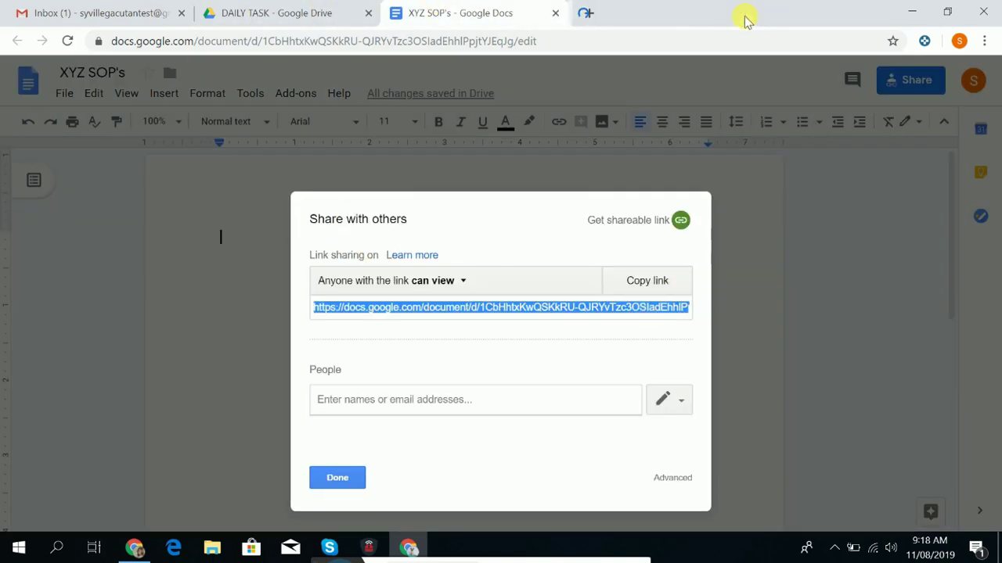
pyautogui.click(337, 475)
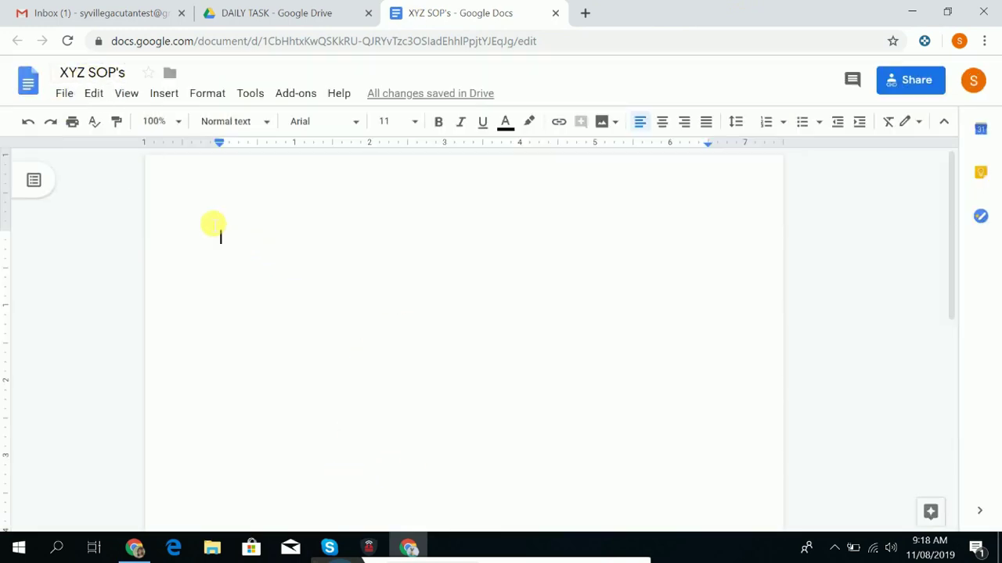
# Copy XYZ SOP's view link again, close the Share dialog and return to the page top.
pyautogui.scroll(-6, 309, 305)
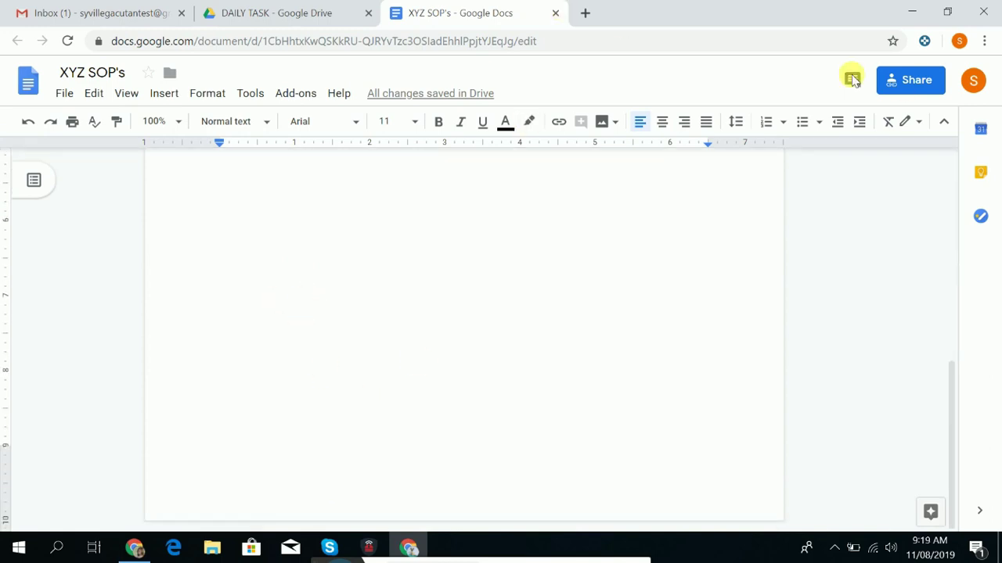
pyautogui.click(911, 82)
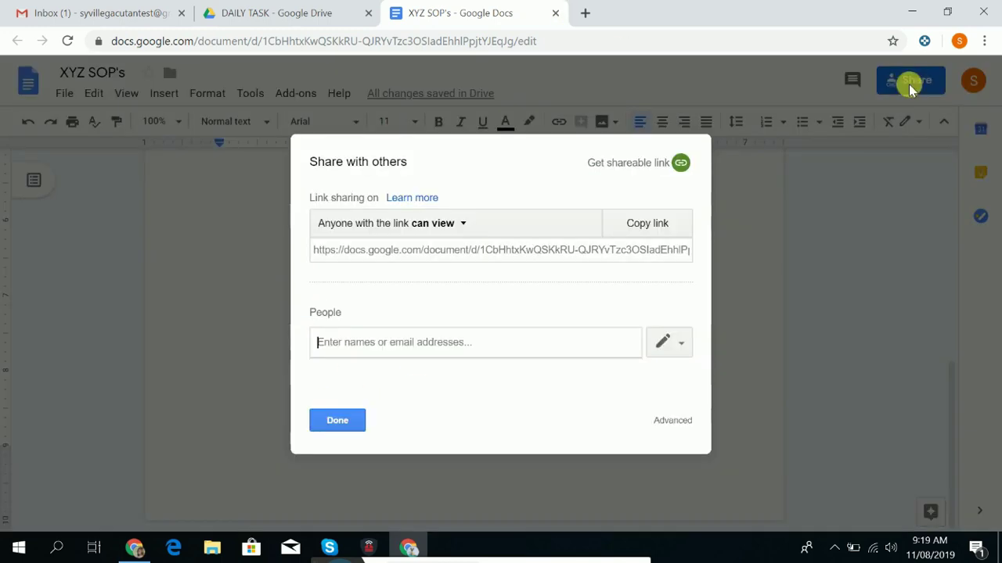
pyautogui.click(652, 224)
pyautogui.click(243, 224)
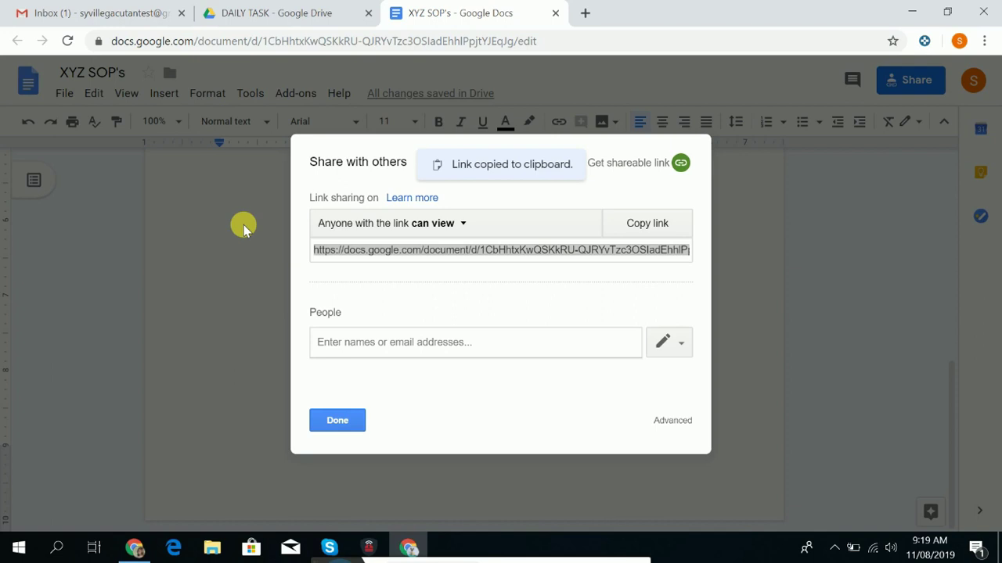
pyautogui.click(327, 420)
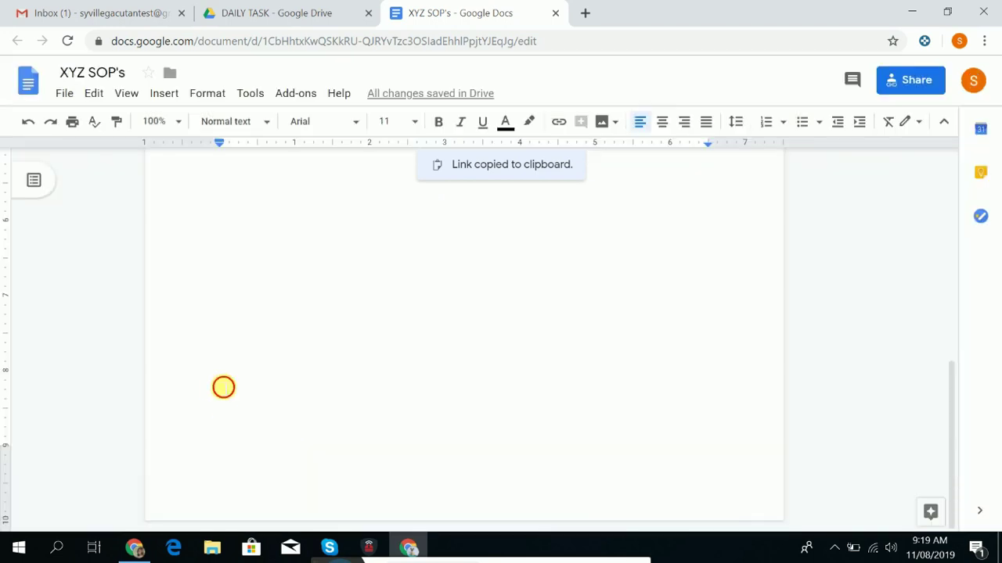
pyautogui.scroll(3, 182, 327)
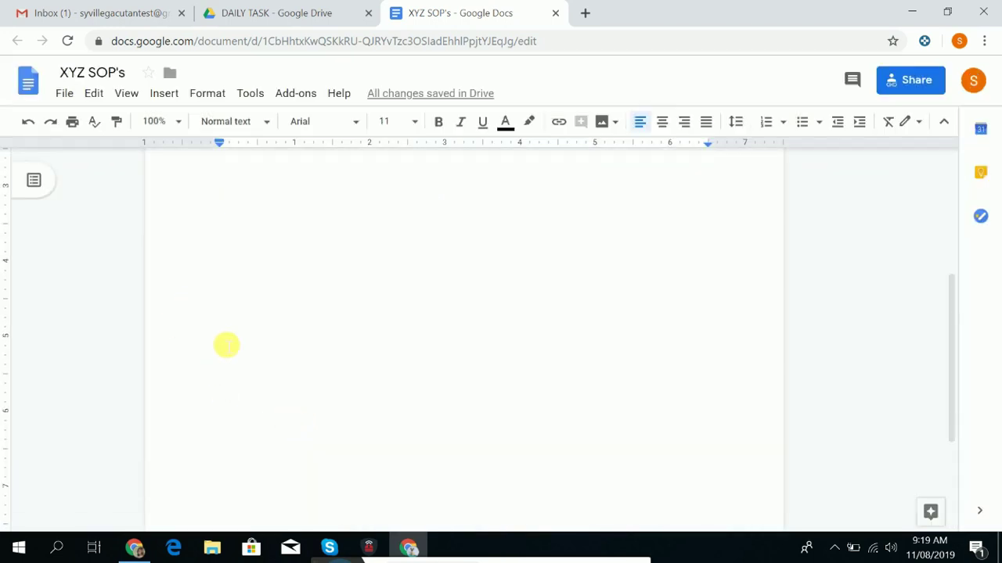
pyautogui.scroll(3, 665, 461)
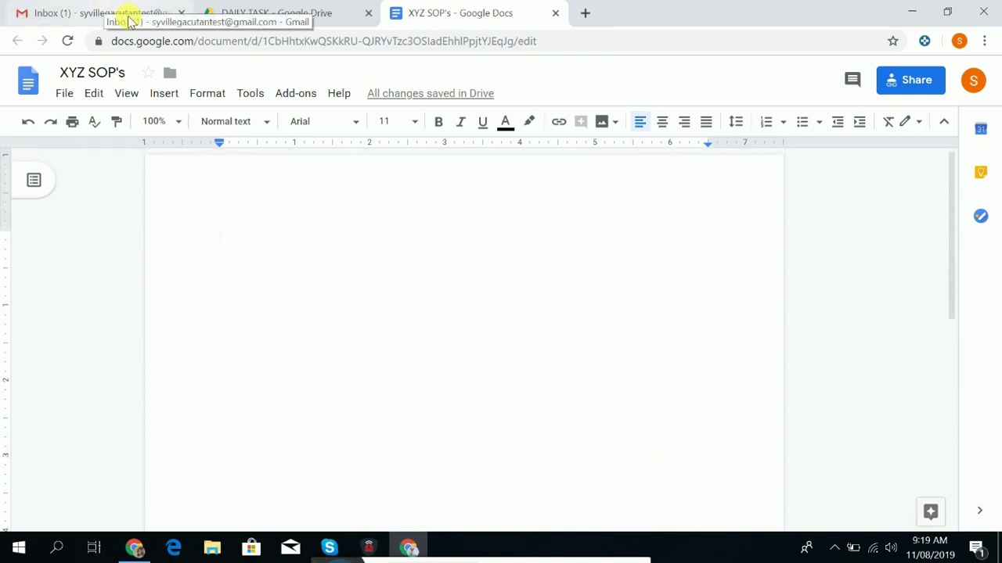
# Create a blank Google Sheet in the DAILY TASK folder and close the XYZ SOP's tab.
pyautogui.click(290, 7)
pyautogui.click(479, 5)
pyautogui.click(215, 8)
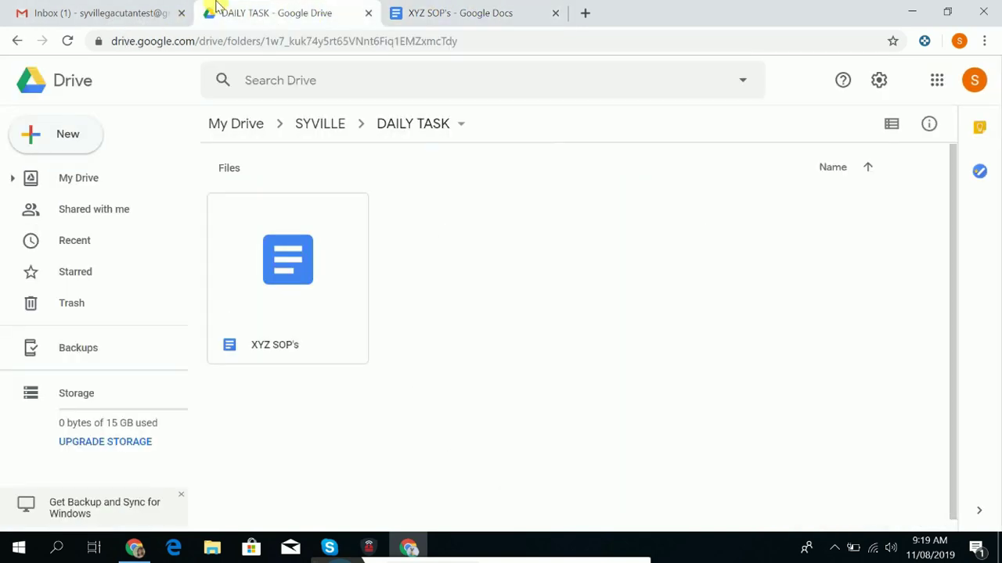
pyautogui.click(78, 134)
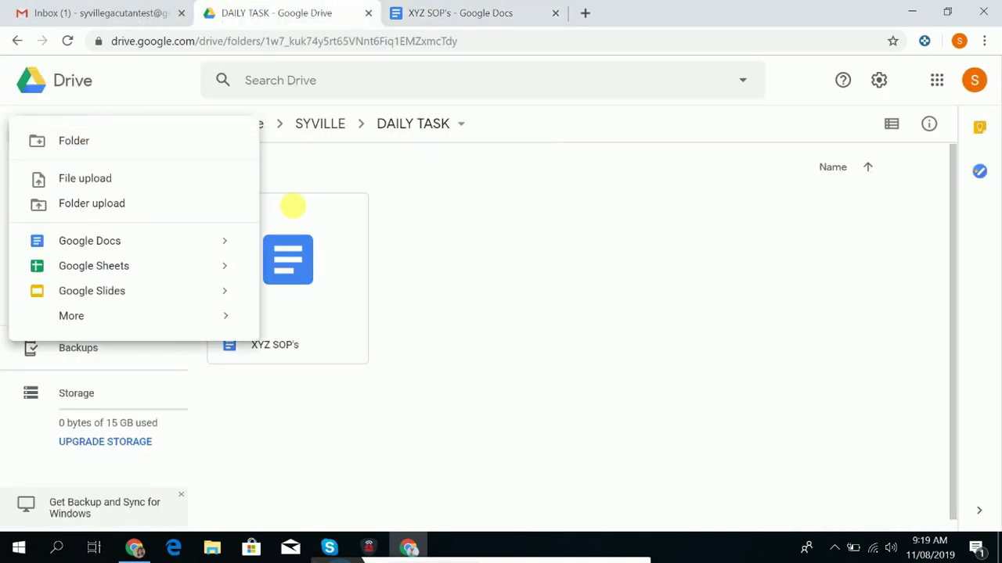
pyautogui.click(71, 266)
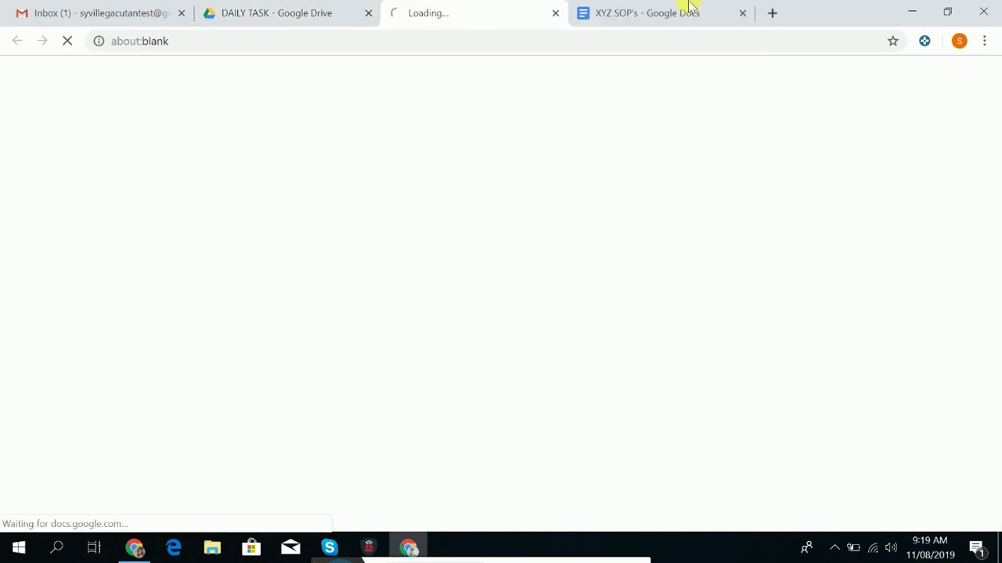
pyautogui.click(742, 14)
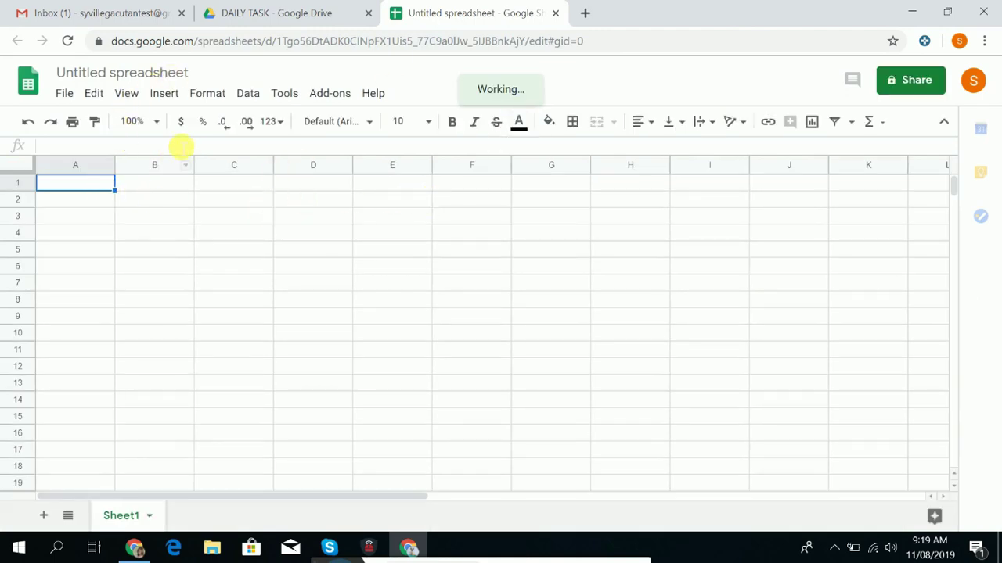
# Select cells B3, C2 and D4, and open and dismiss the spreadsheet's file options twice.
pyautogui.click(188, 223)
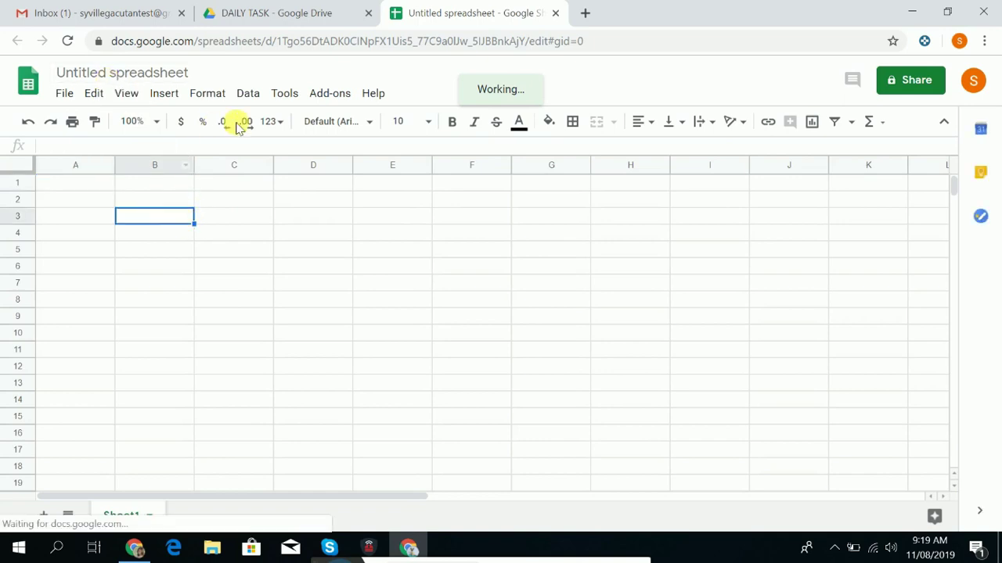
pyautogui.click(205, 206)
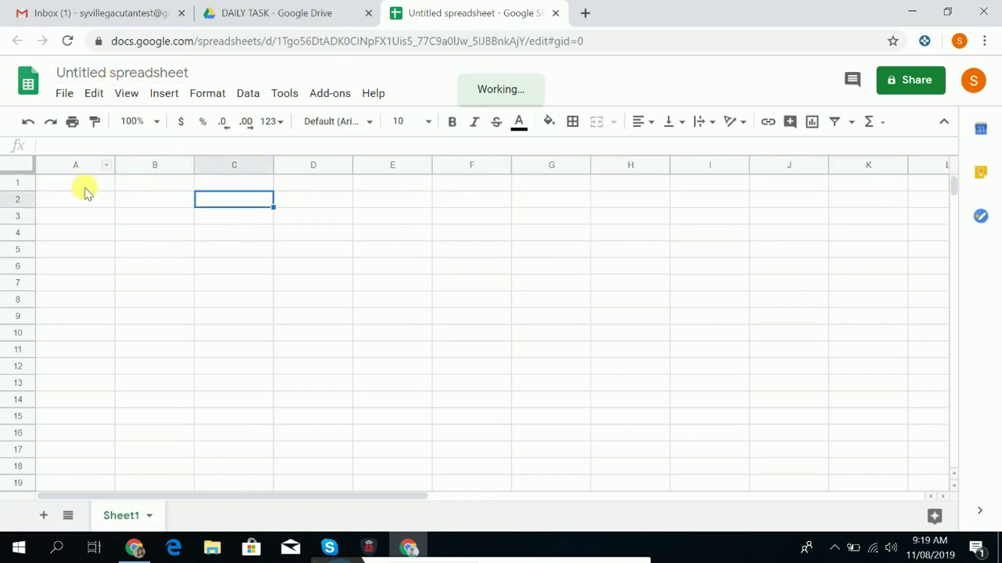
pyautogui.click(348, 235)
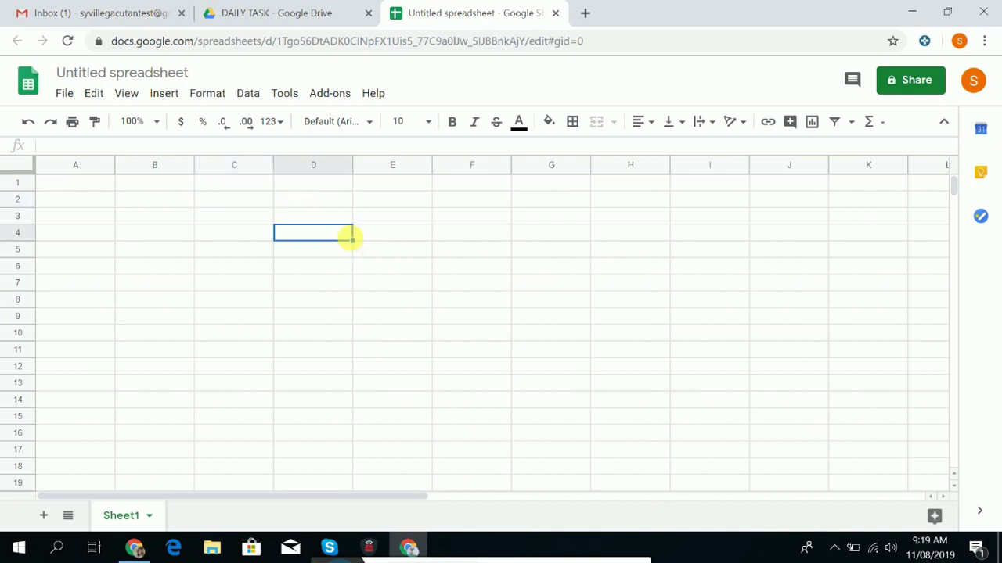
pyautogui.click(65, 92)
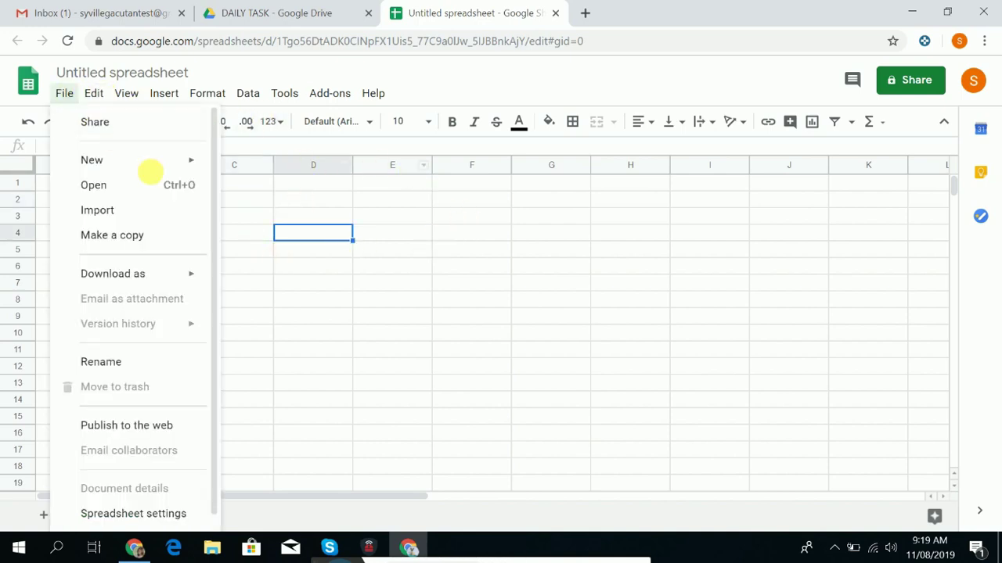
pyautogui.click(584, 265)
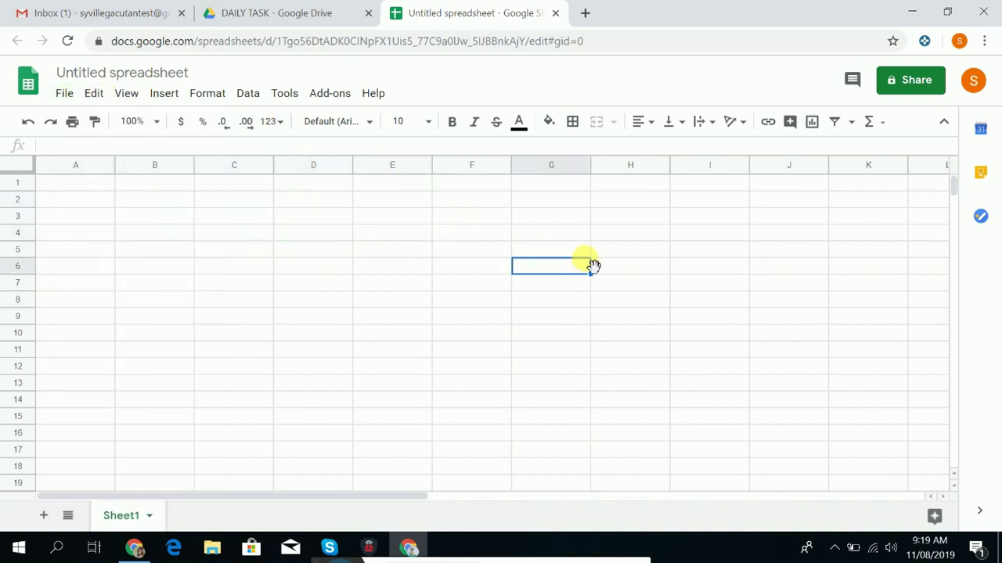
pyautogui.click(66, 94)
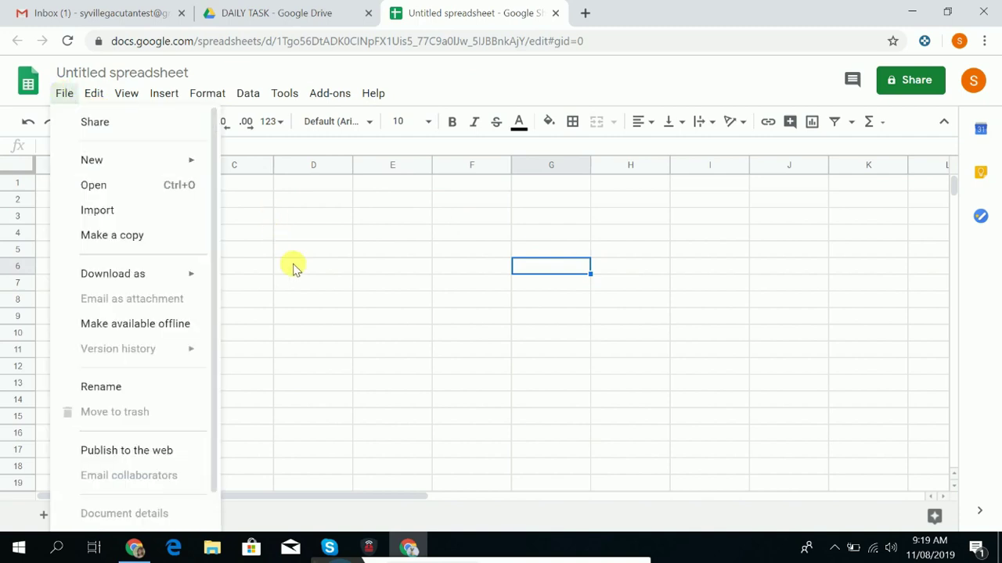
pyautogui.click(691, 231)
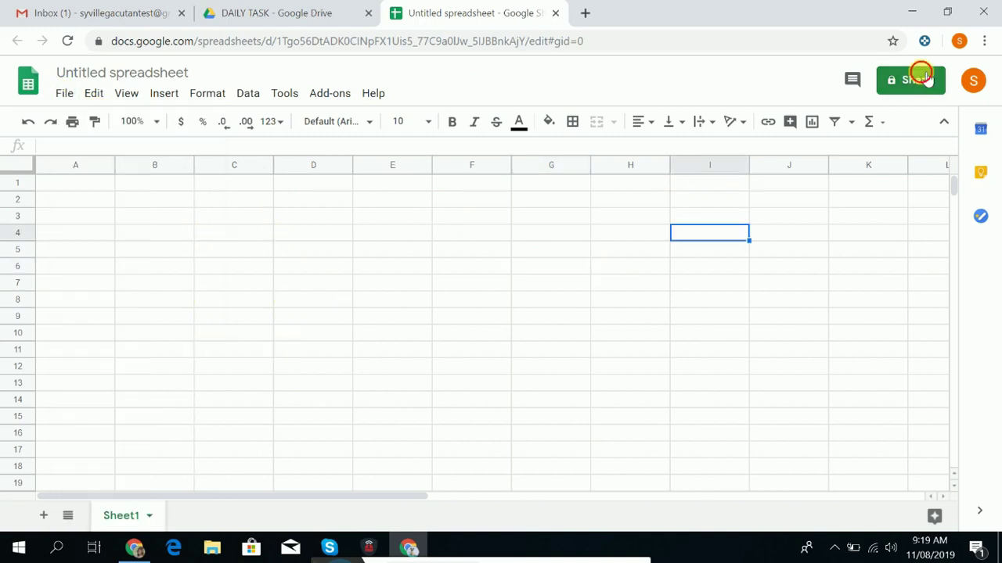
# Dismiss the name-before-sharing prompt and rename the spreadsheet to 'XYZ'.
pyautogui.click(914, 80)
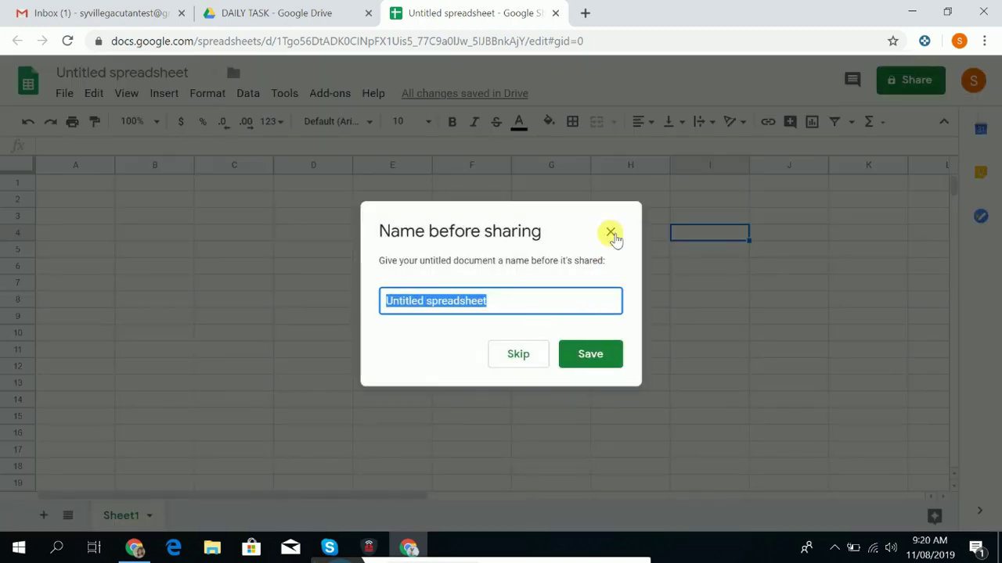
pyautogui.click(610, 233)
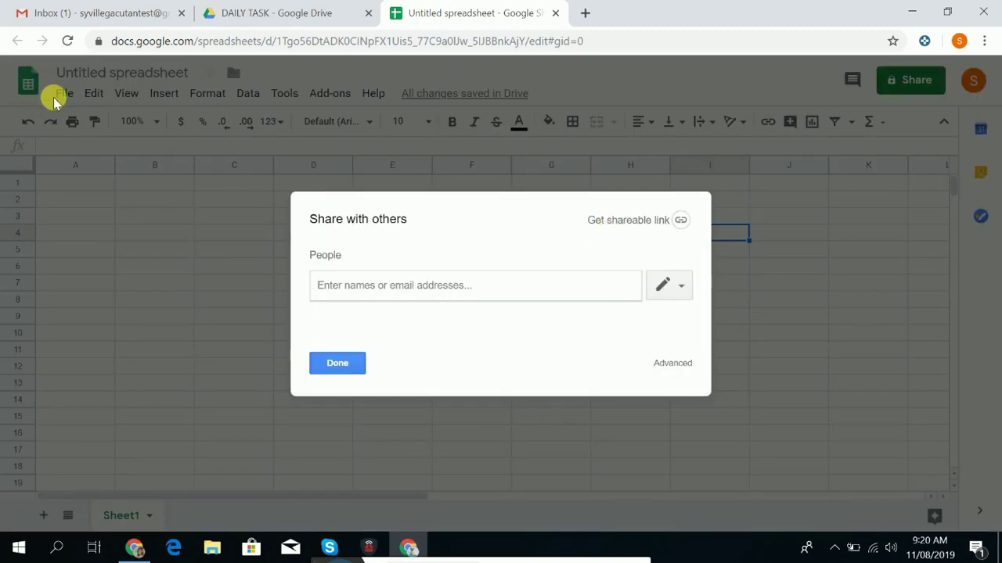
pyautogui.click(347, 375)
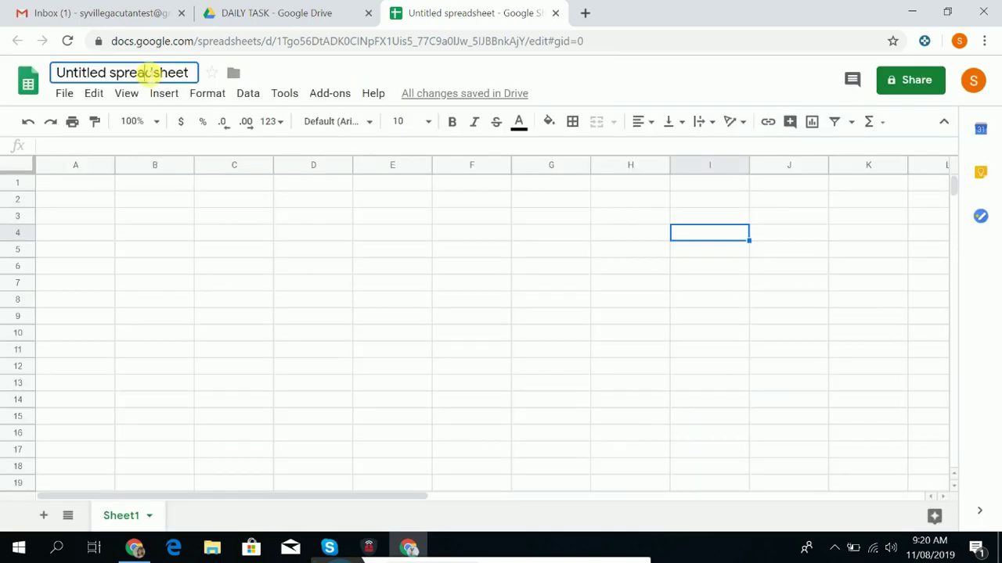
pyautogui.click(148, 74)
pyautogui.write('XYZ')
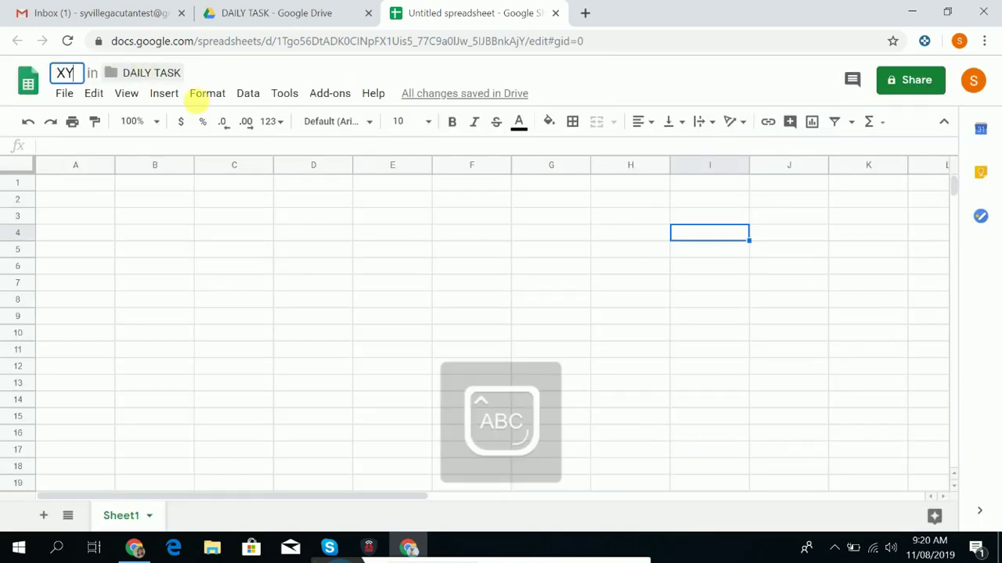
pyautogui.press('Return')
pyautogui.click(313, 183)
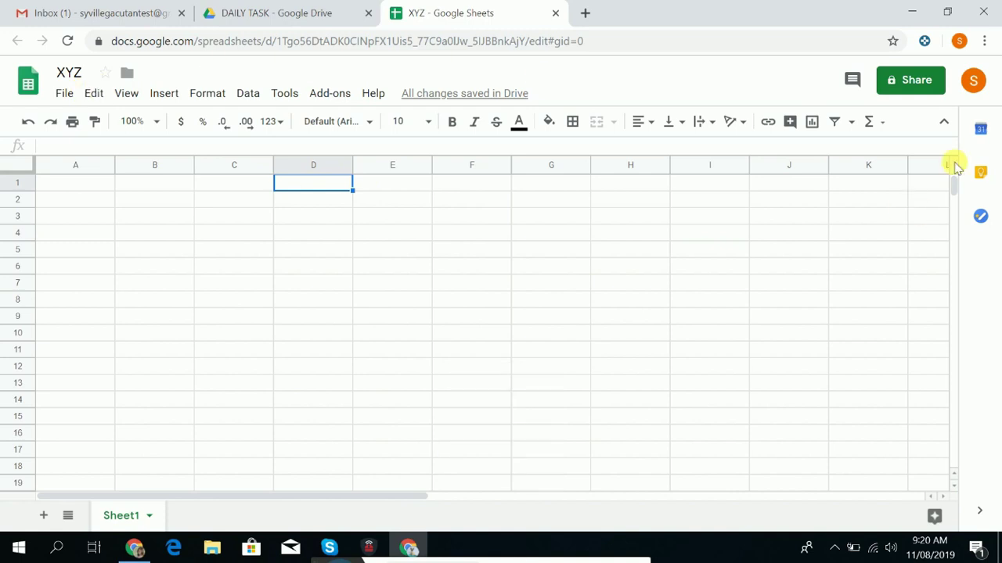
# Review XYZ's advanced sharing and owner settings without changes, then return to the DAILY TASK Drive tab.
pyautogui.click(891, 79)
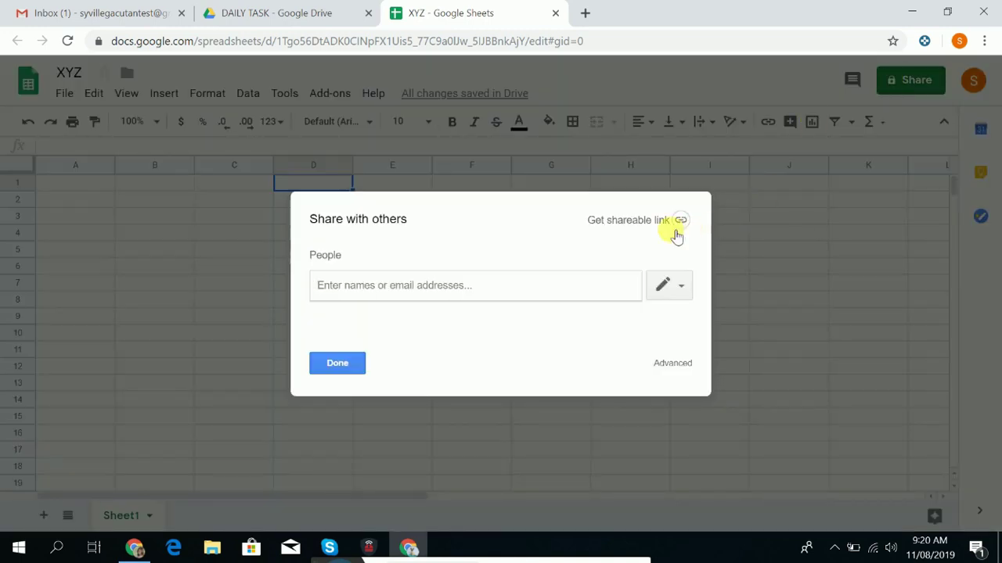
pyautogui.click(672, 364)
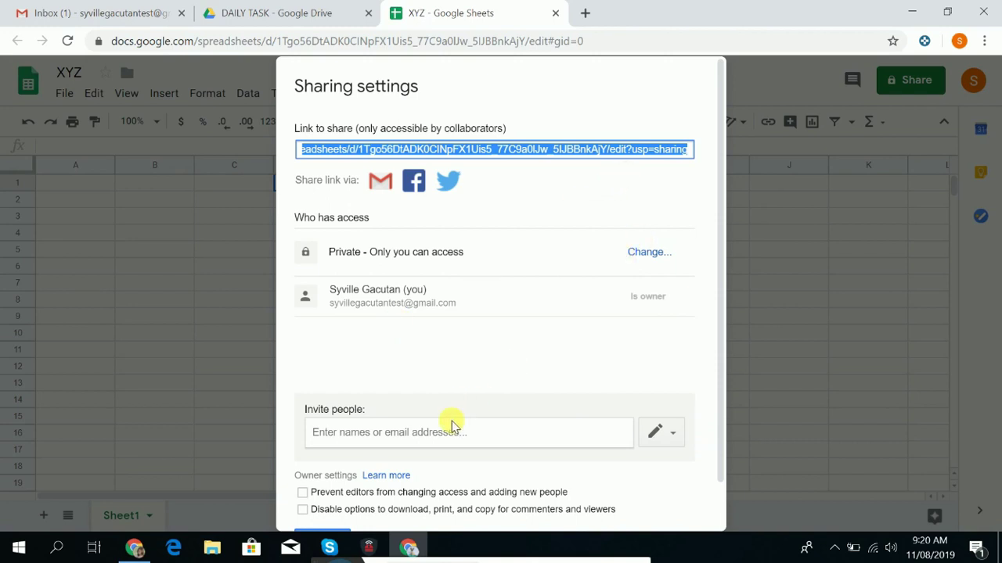
pyautogui.click(474, 435)
pyautogui.scroll(-1, 694, 351)
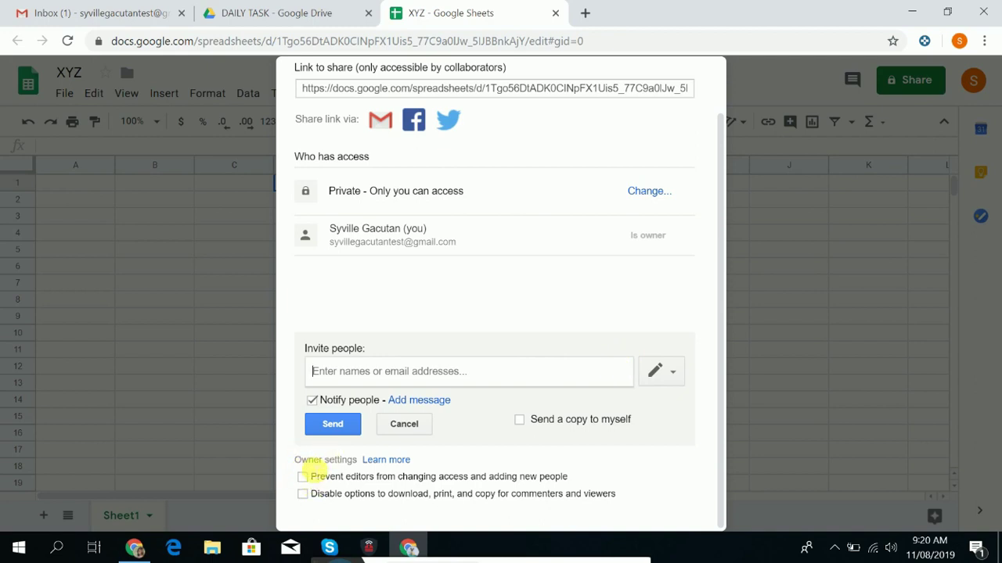
pyautogui.moveTo(307, 460); pyautogui.dragTo(349, 461)
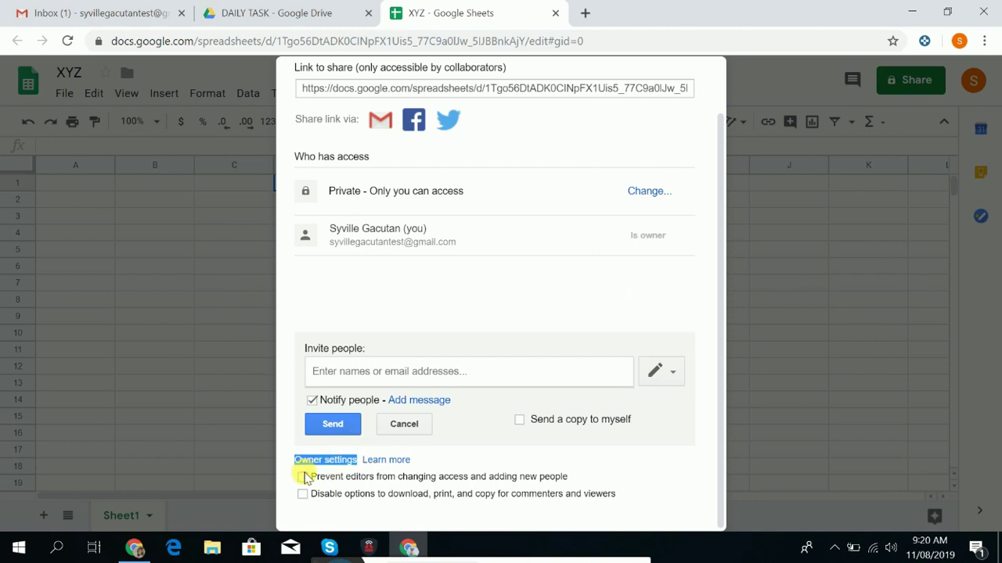
pyautogui.click(309, 412)
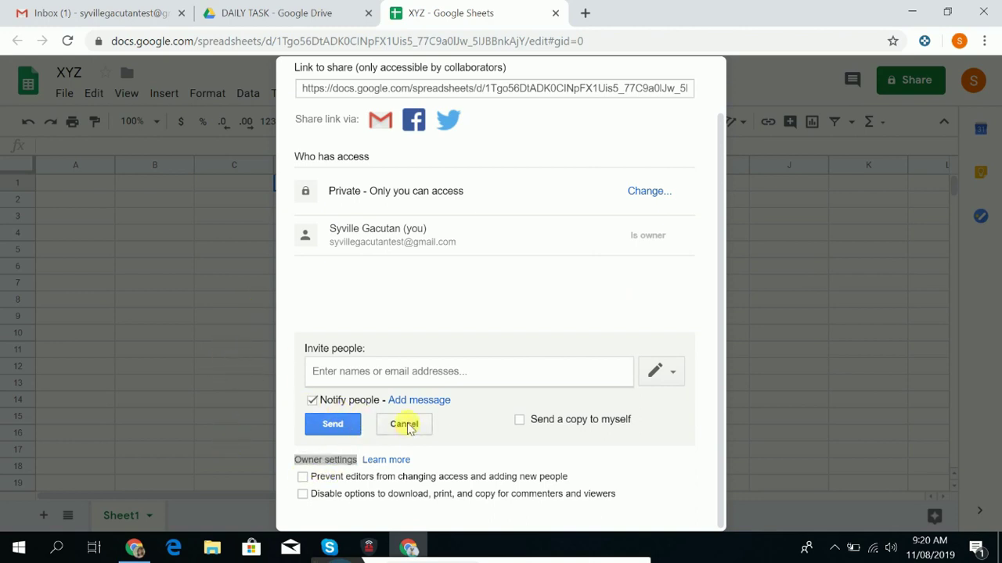
pyautogui.click(403, 424)
pyautogui.click(313, 9)
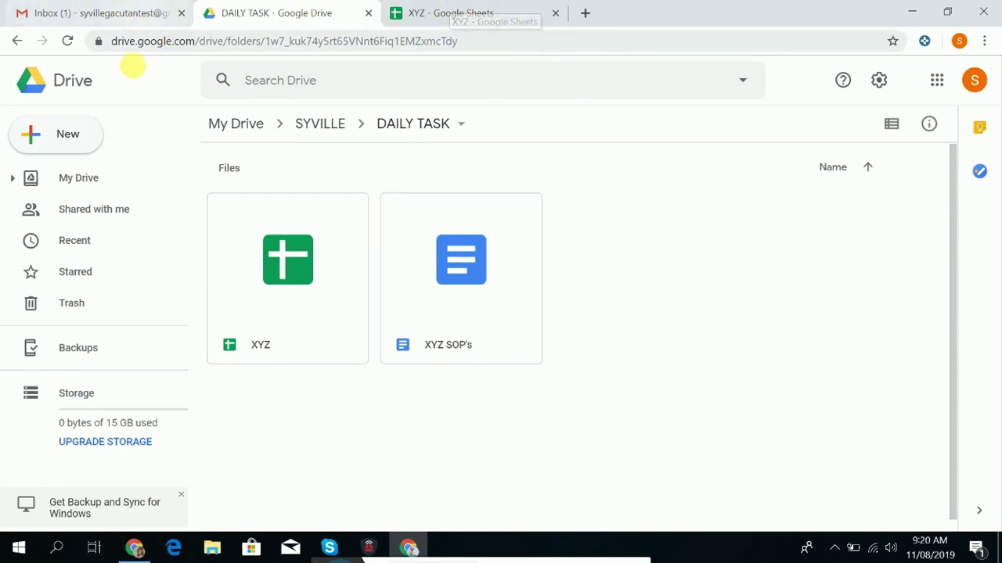
# Dismiss Drive's New menu and close the DAILY TASK and XYZ tabs.
pyautogui.click(59, 146)
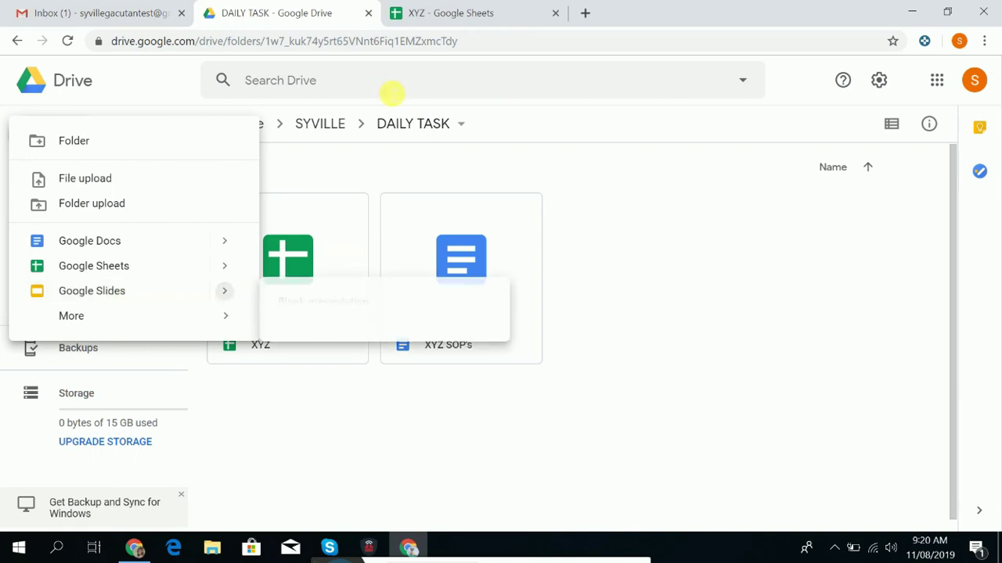
pyautogui.click(369, 15)
pyautogui.click(368, 13)
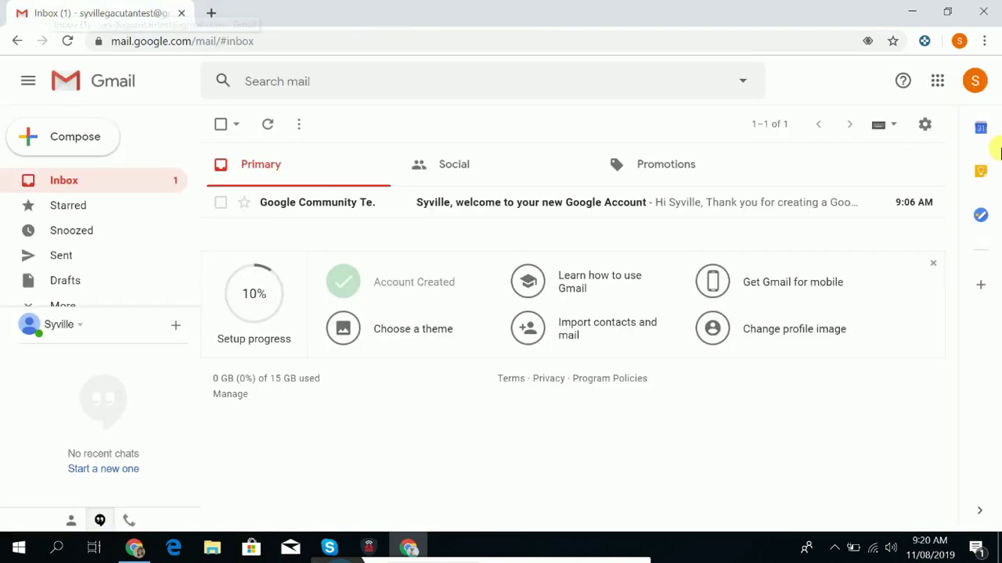
# Launch Google Calendar from Gmail's Google apps grid.
pyautogui.click(939, 84)
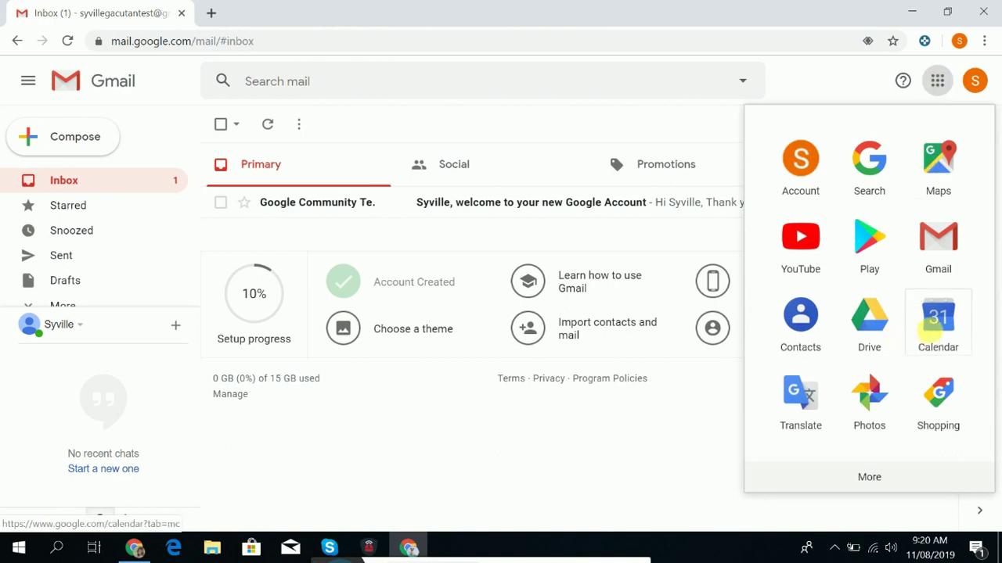
pyautogui.click(933, 329)
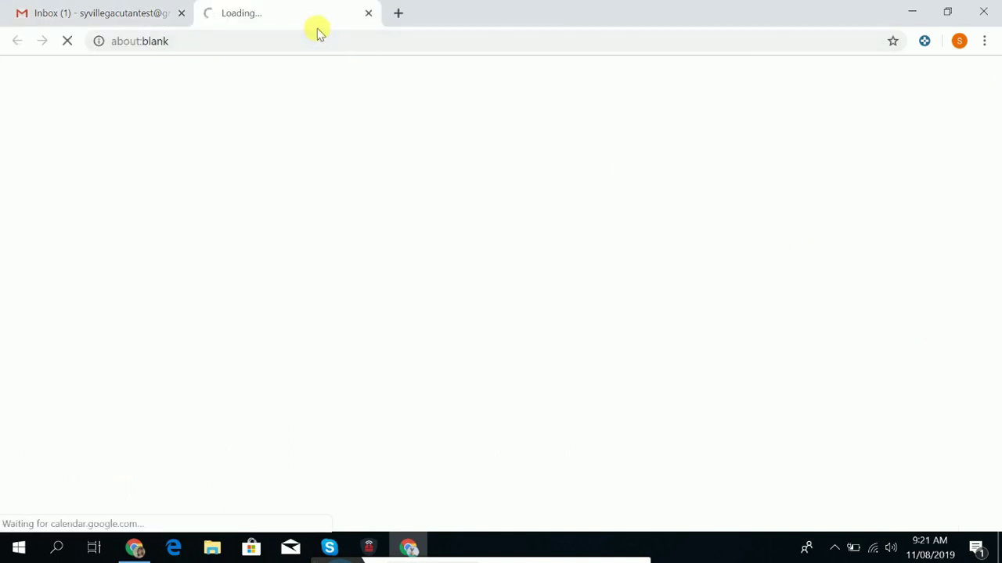
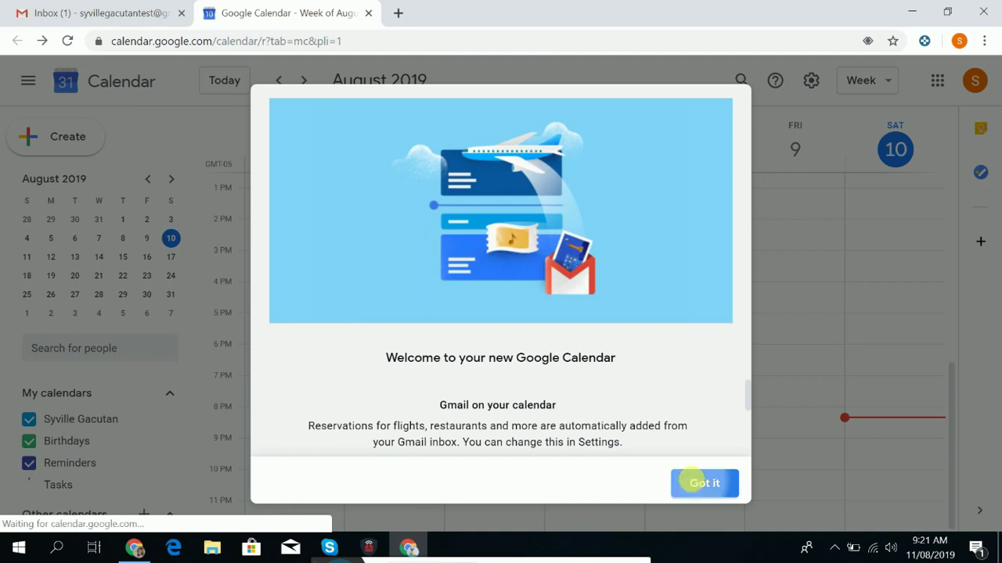
# Dismiss Calendar's welcome message and reload so the week of Aug 4–10, 2019 appears.
pyautogui.click(692, 483)
pyautogui.press('F5')
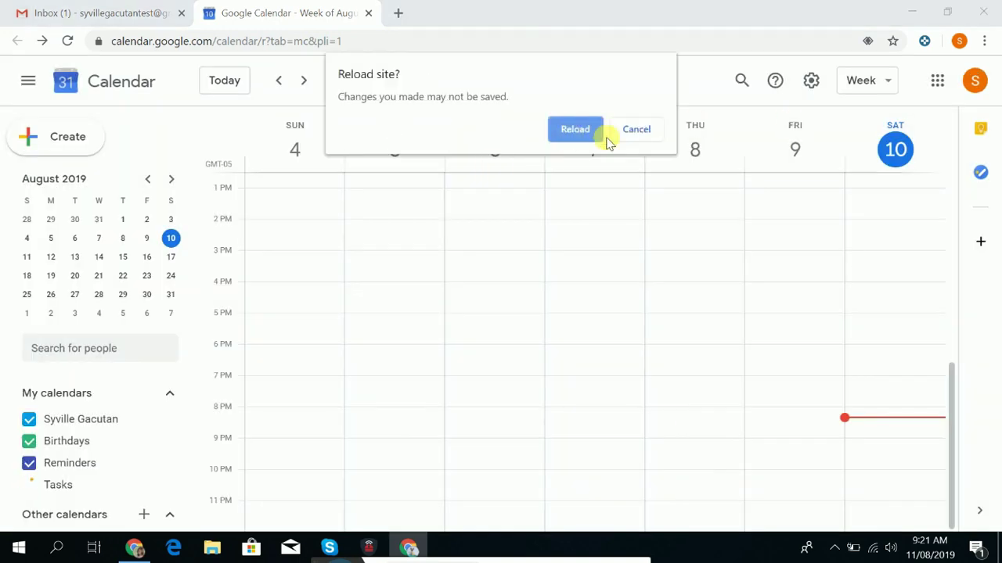
pyautogui.click(638, 130)
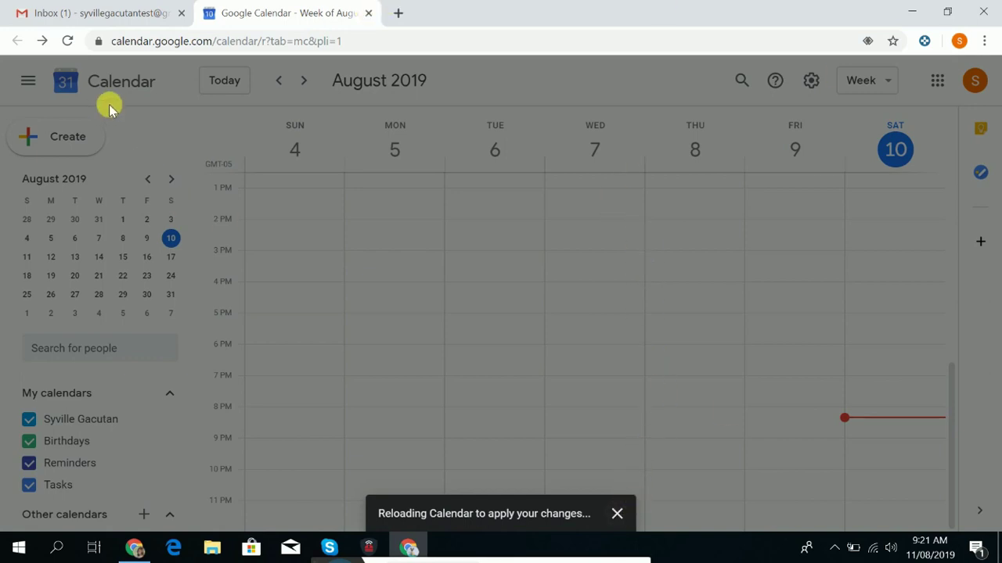
pyautogui.click(67, 43)
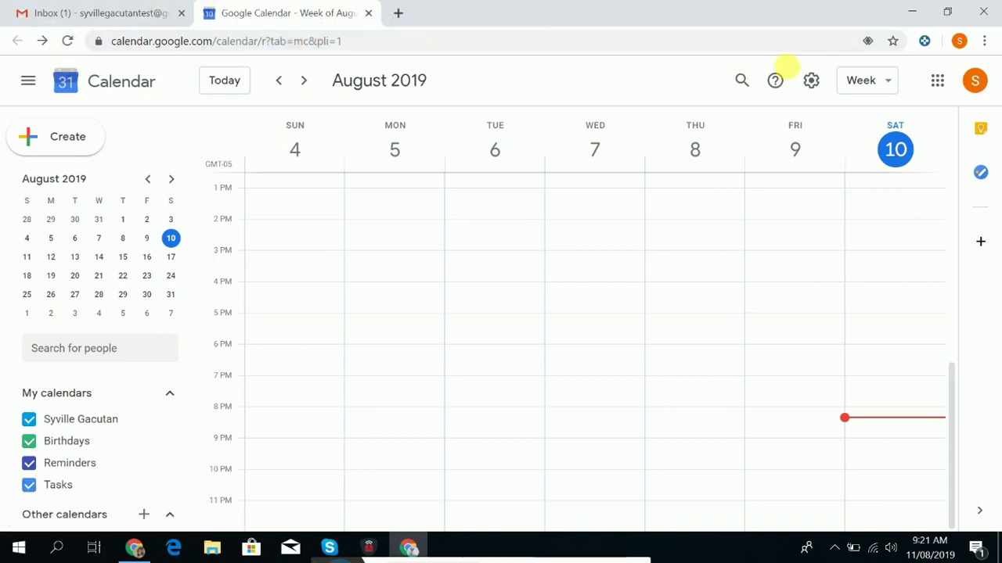
# Try the Day, Month and Year calendar views in turn.
pyautogui.click(867, 81)
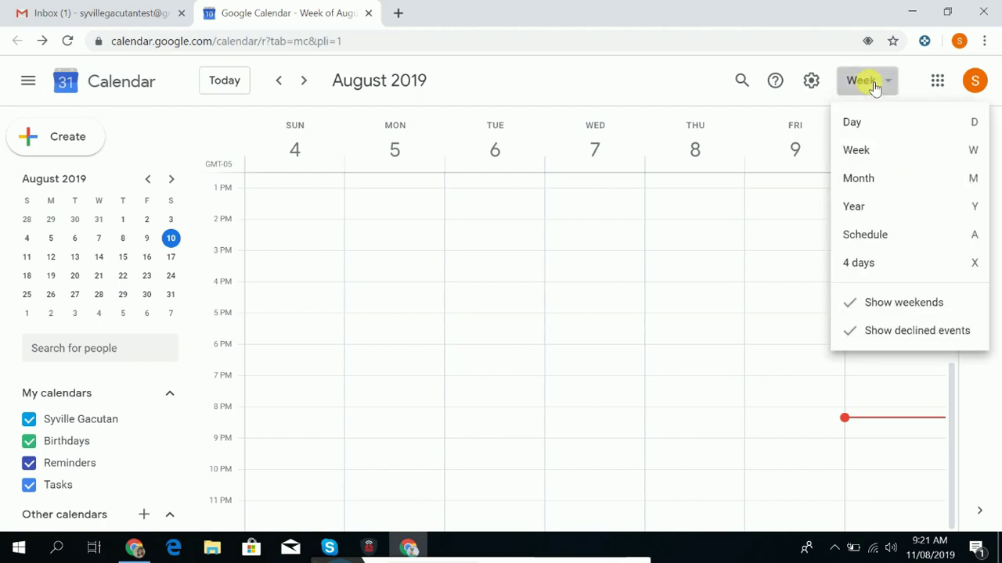
pyautogui.click(859, 123)
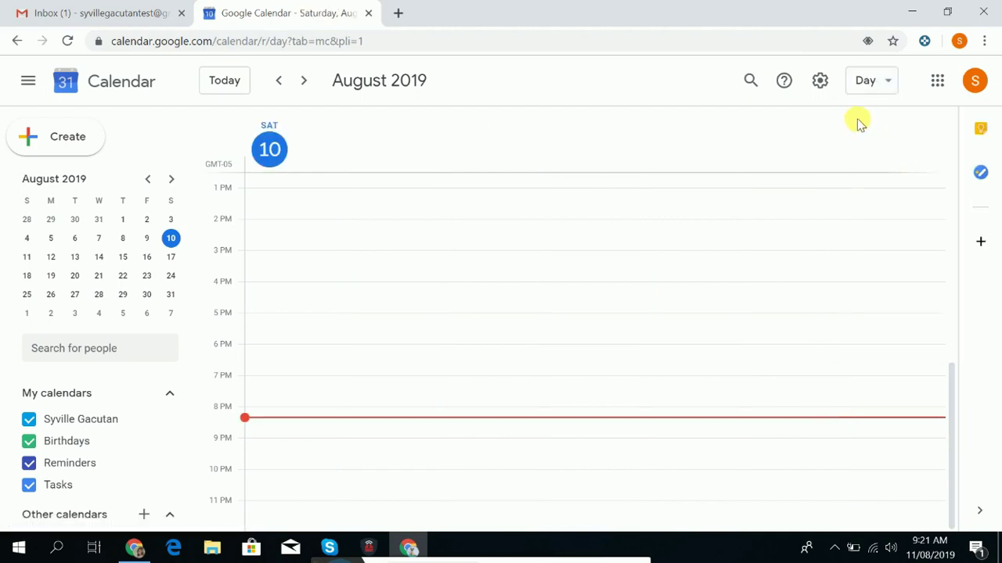
pyautogui.click(869, 83)
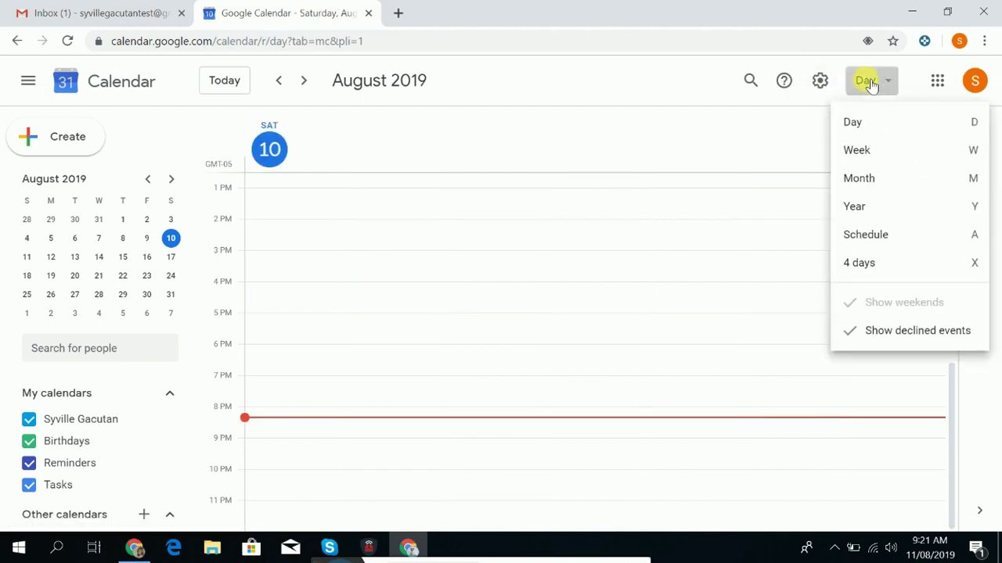
pyautogui.click(881, 179)
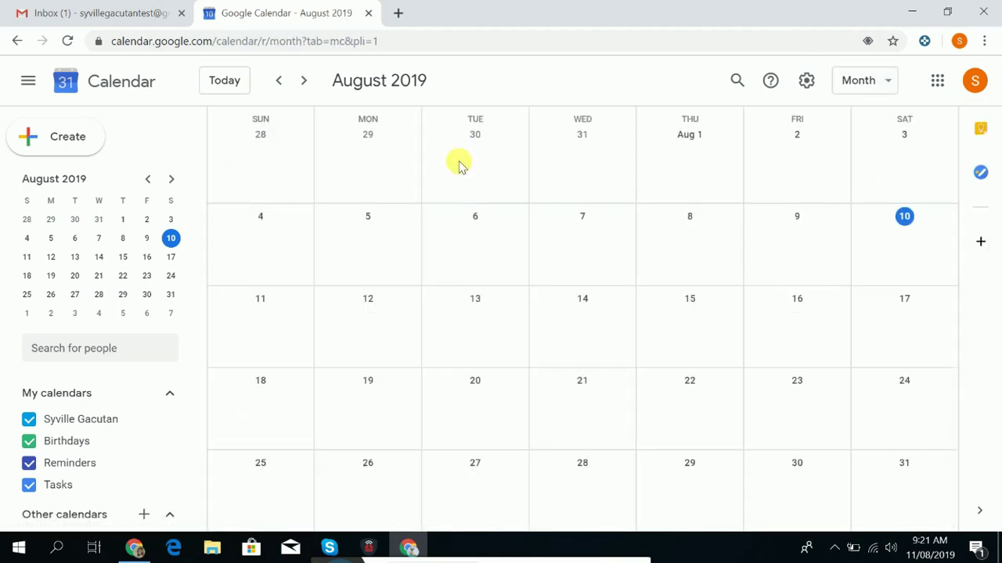
pyautogui.click(890, 87)
pyautogui.click(887, 207)
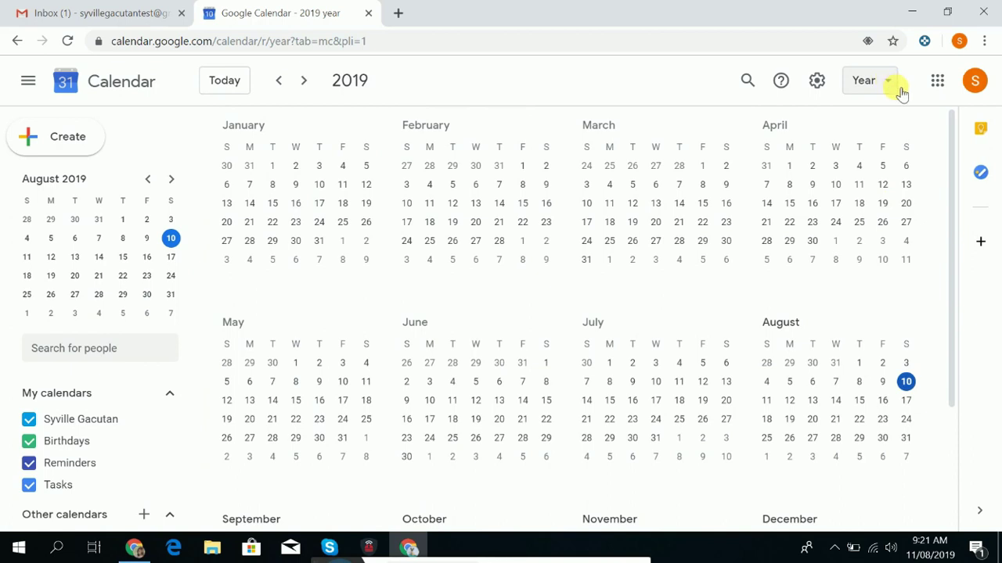
# Return to Day view for Saturday, Aug 10 and start a new event draft.
pyautogui.click(900, 90)
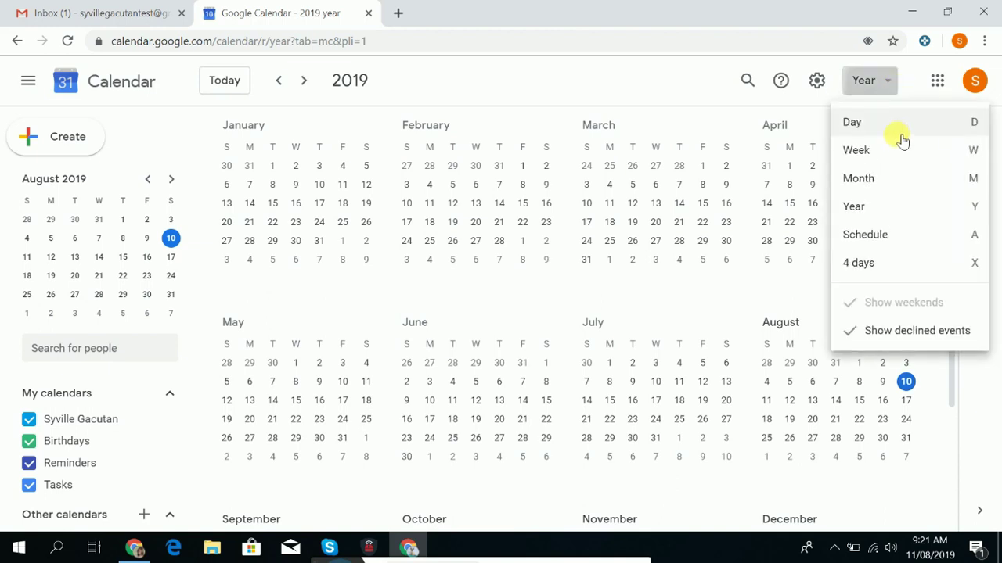
pyautogui.click(857, 123)
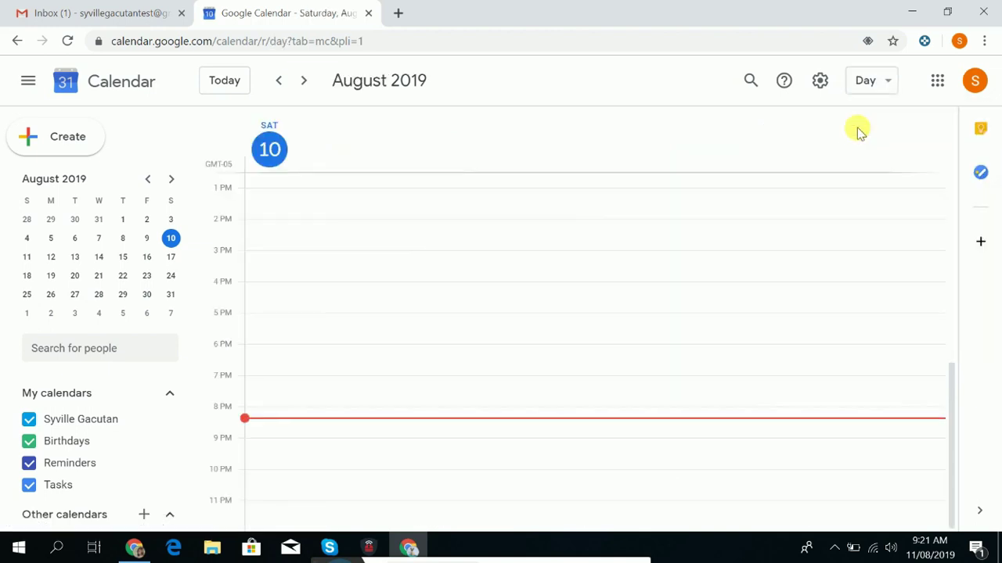
pyautogui.click(265, 180)
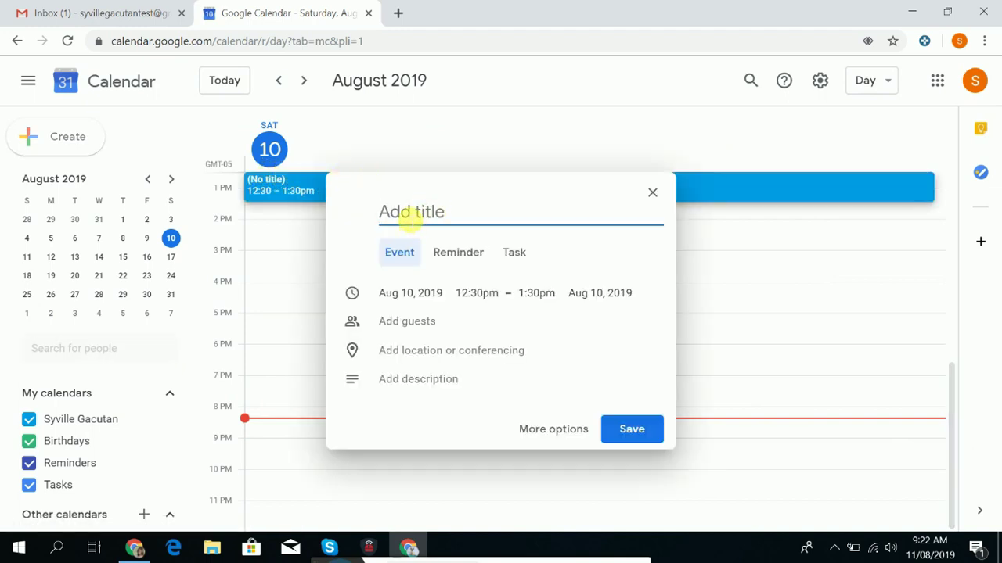
# Title the new event MEETING in capital letters.
pyautogui.press('capslock')
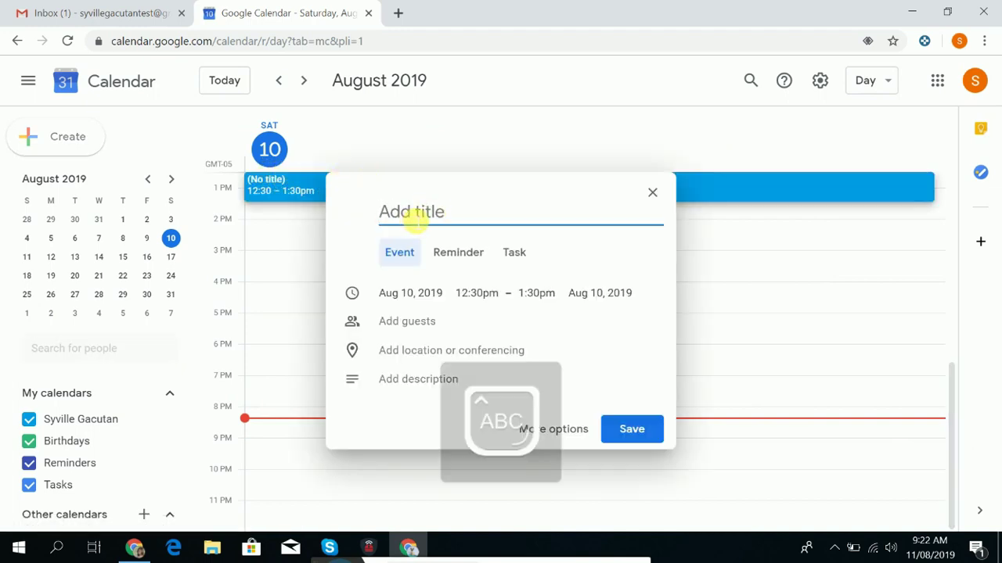
pyautogui.write('MEETING')
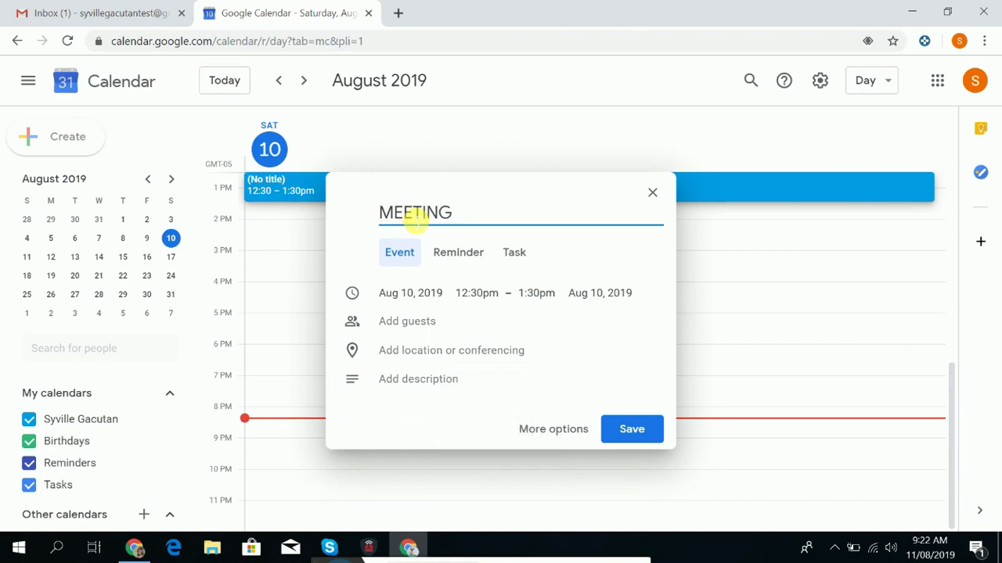
pyautogui.press('BackSpace')
pyautogui.press('BackSpace')
pyautogui.press('BackSpace')
pyautogui.press('BackSpace')
pyautogui.press('BackSpace')
pyautogui.press('BackSpace')
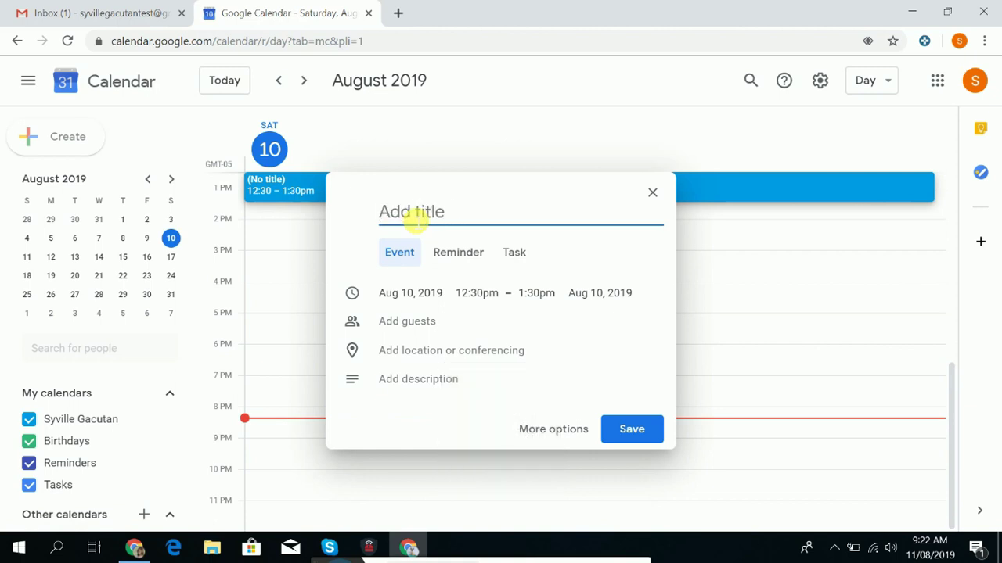
pyautogui.write('MEETING')
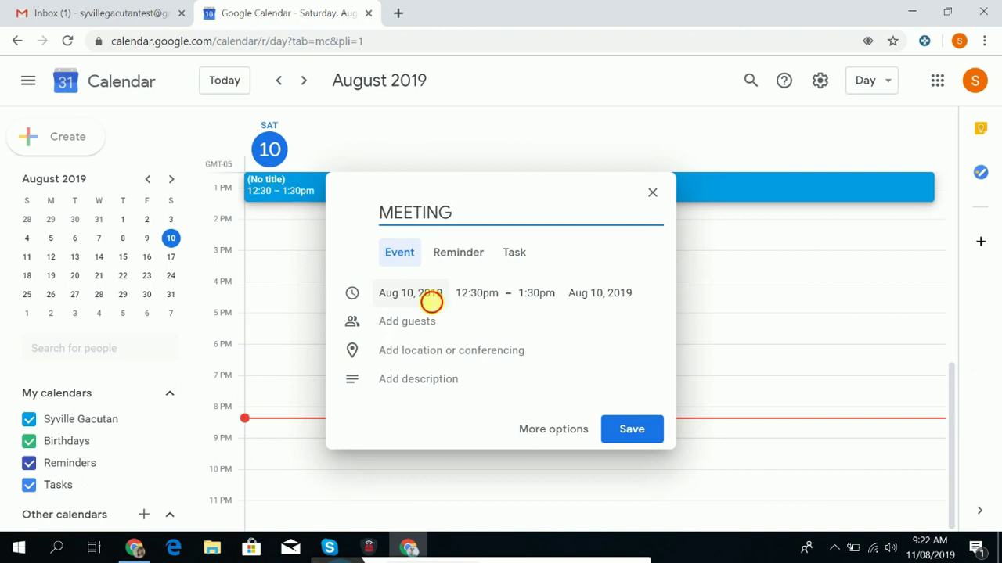
# Set the MEETING start time to 8:00am, making it run 8:00–9:00am.
pyautogui.click(431, 301)
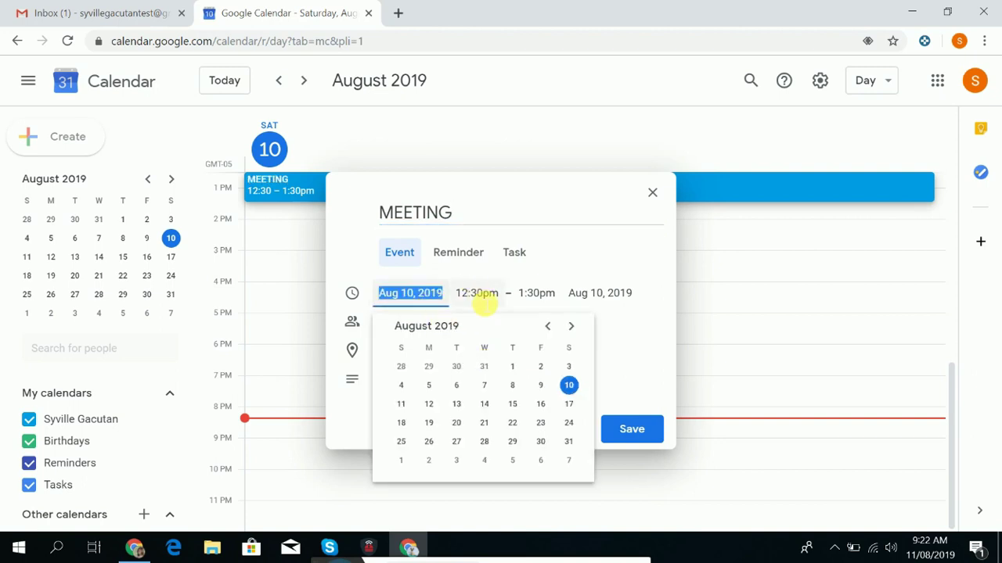
pyautogui.click(477, 294)
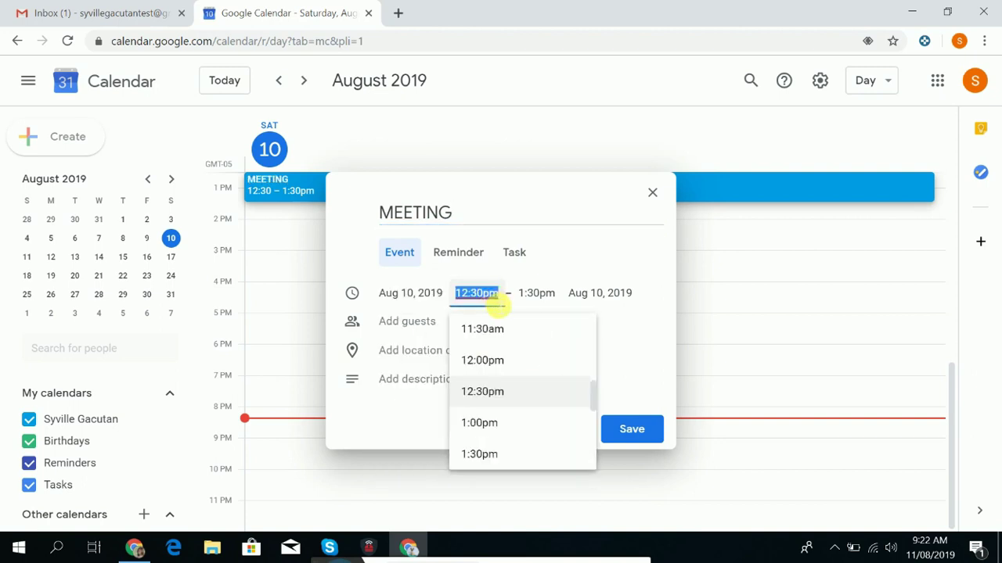
pyautogui.click(425, 293)
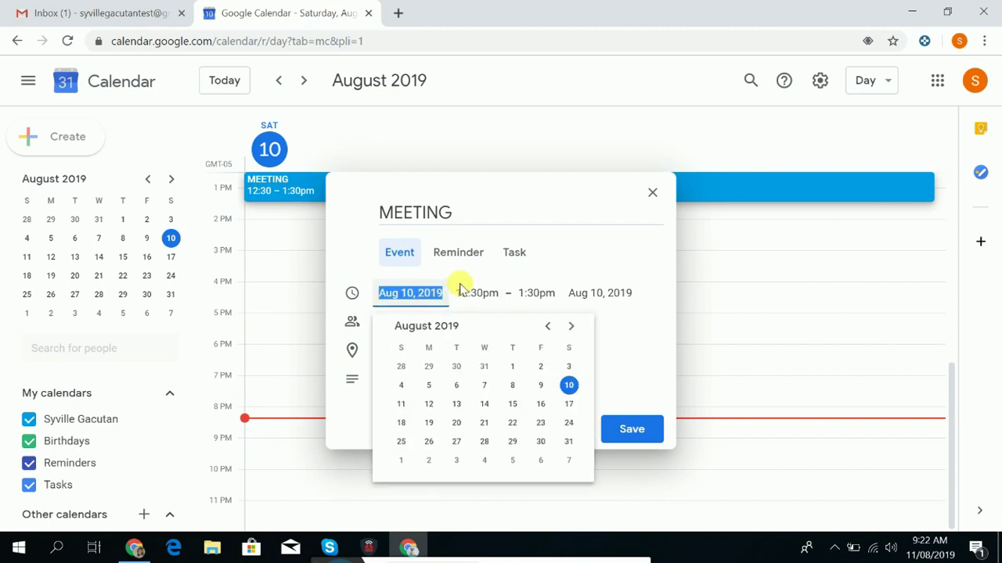
pyautogui.click(485, 293)
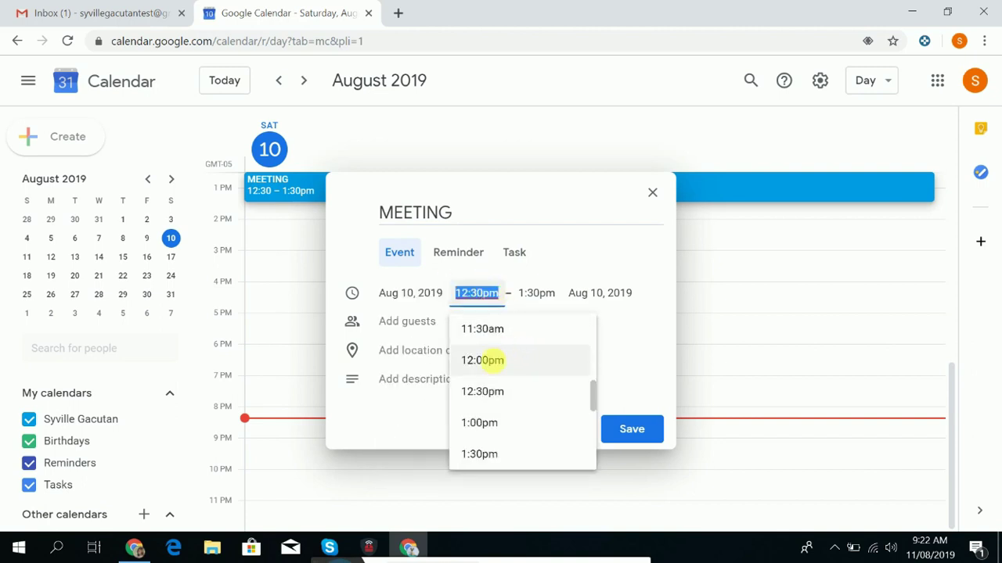
pyautogui.scroll(2, 487, 348)
pyautogui.scroll(2, 488, 330)
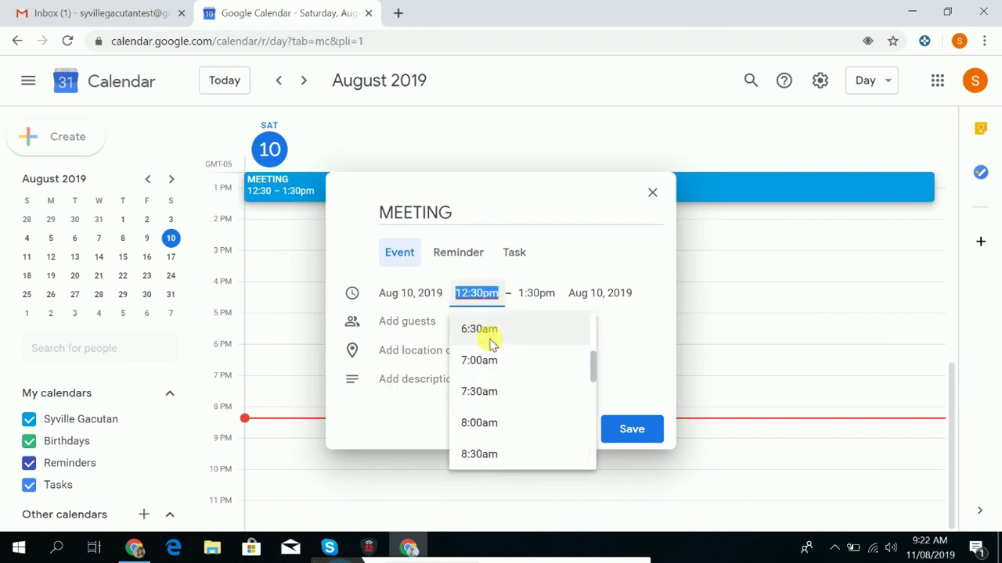
pyautogui.click(480, 419)
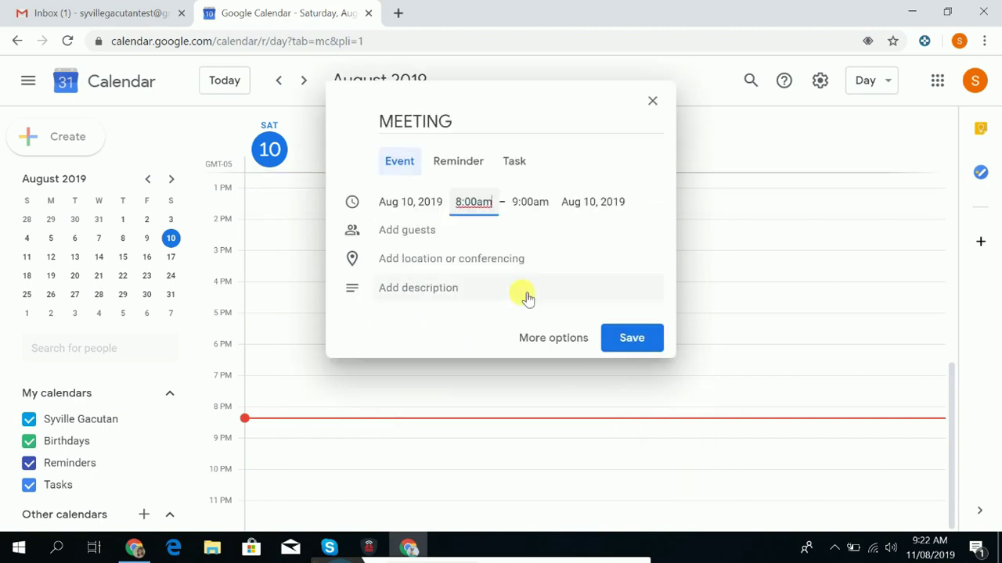
# Enter a guest address for the MEETING event.
pyautogui.click(410, 236)
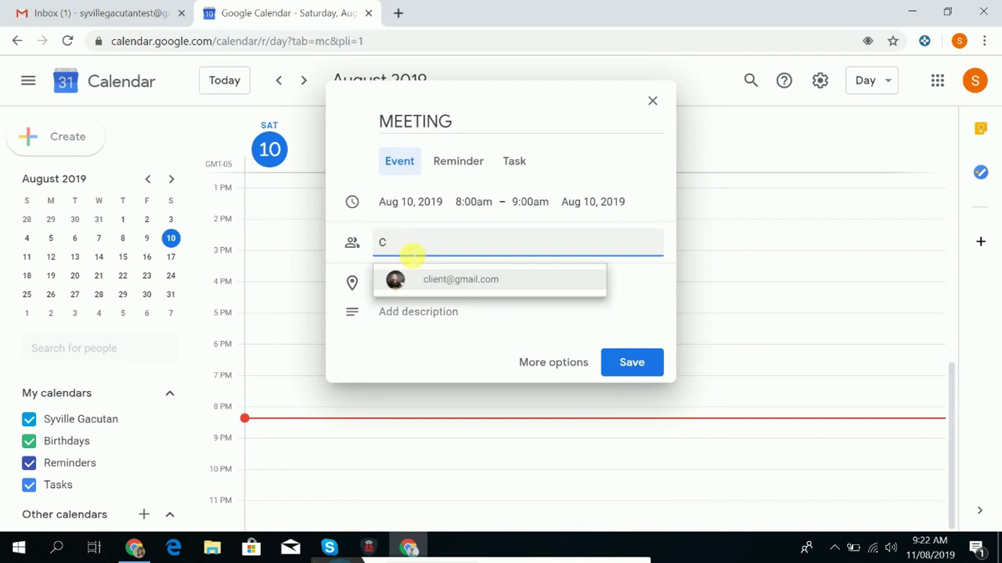
pyautogui.press('BackSpace')
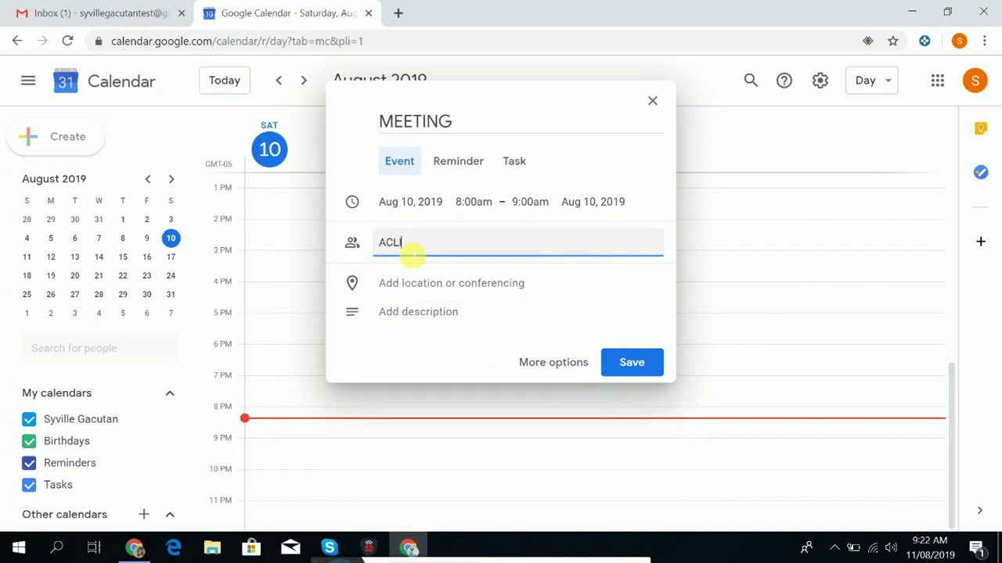
pyautogui.press('capslock')
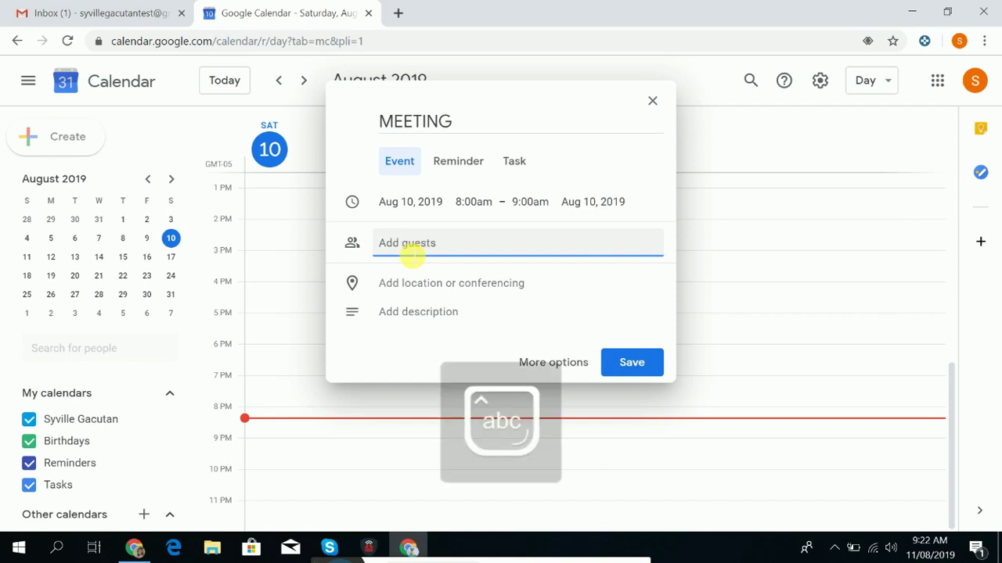
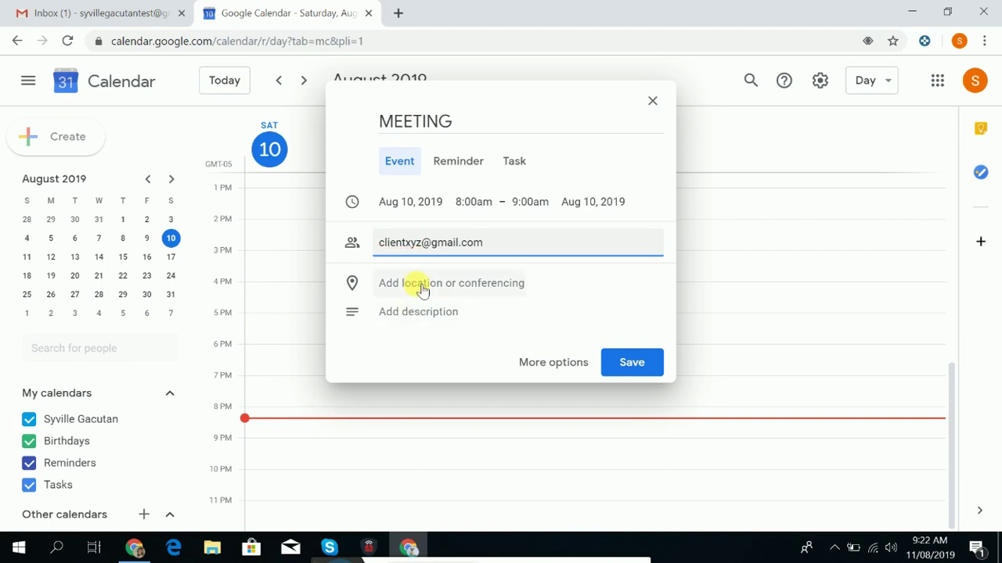
# Type a location, attach Hangouts conferencing (removing and re-adding it), and begin a description.
pyautogui.click(419, 285)
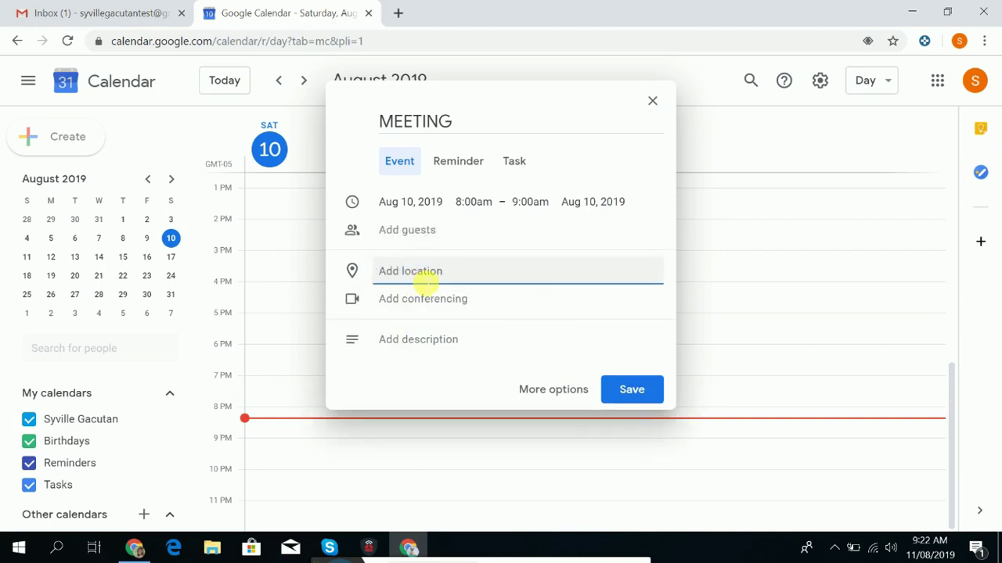
pyautogui.write('zoo')
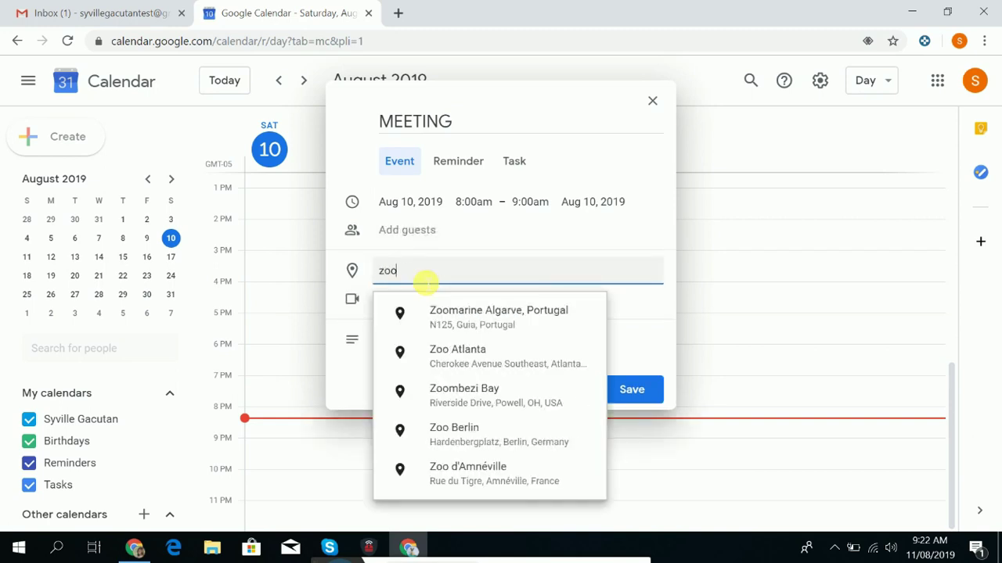
pyautogui.write('m')
pyautogui.press('BackSpace')
pyautogui.press('BackSpace')
pyautogui.press('BackSpace')
pyautogui.press('BackSpace')
pyautogui.click(428, 302)
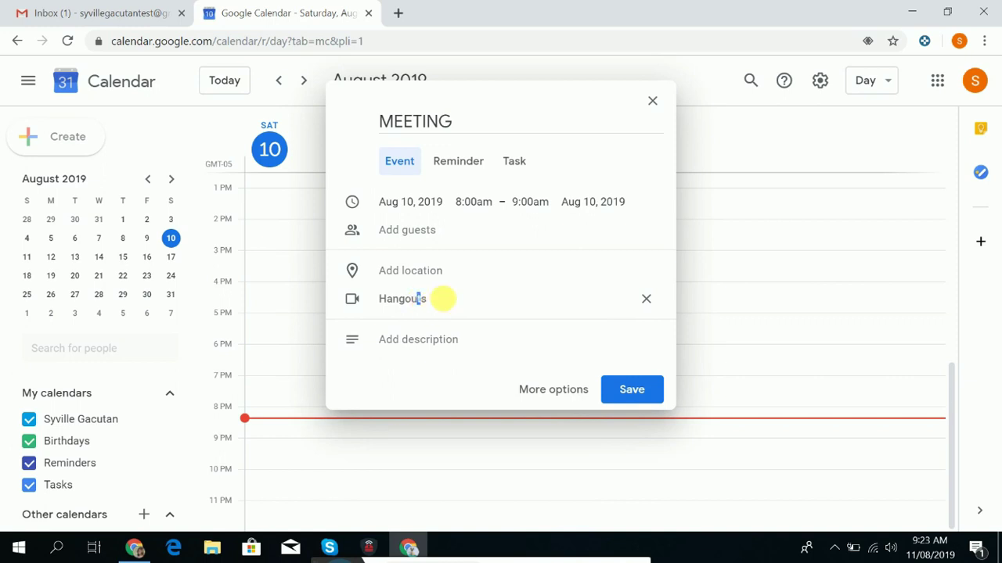
pyautogui.click(646, 298)
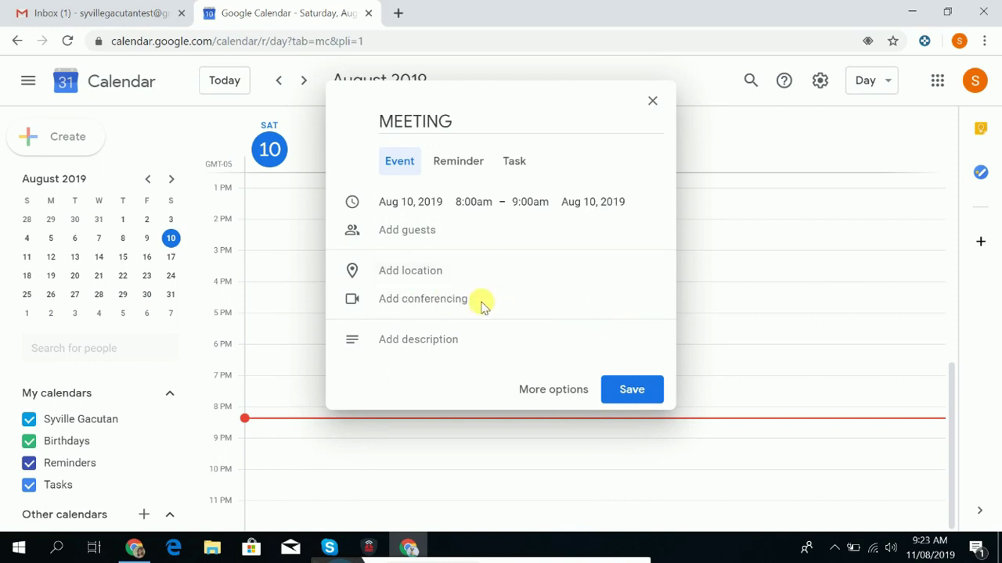
pyautogui.click(420, 299)
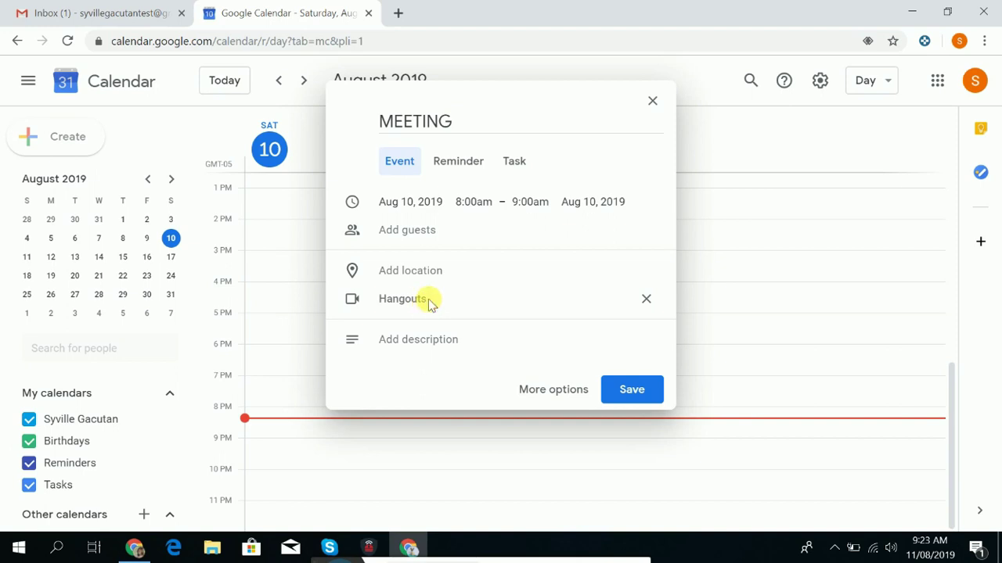
pyautogui.click(402, 339)
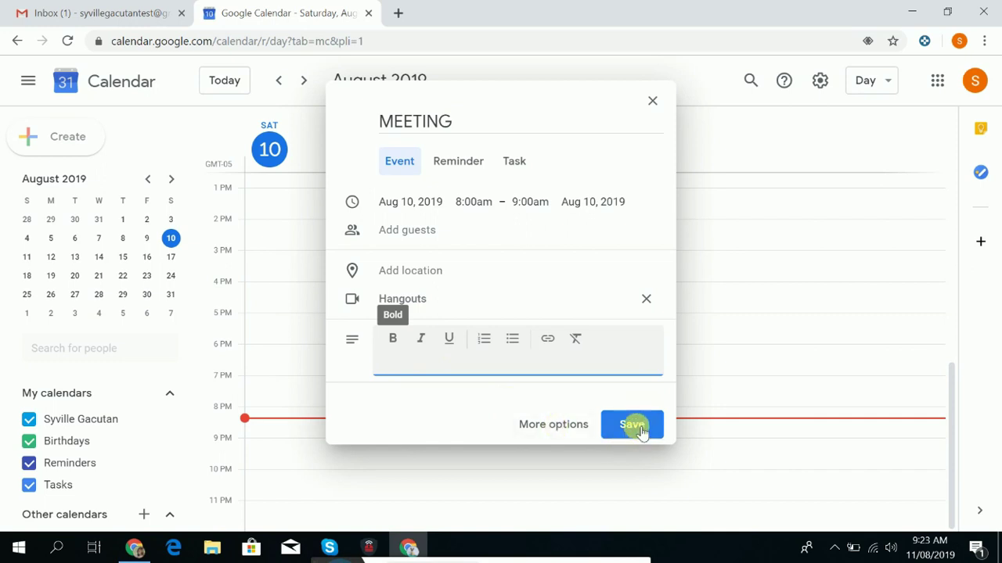
# Save the MEETING event, then open its full details page for editing.
pyautogui.click(419, 299)
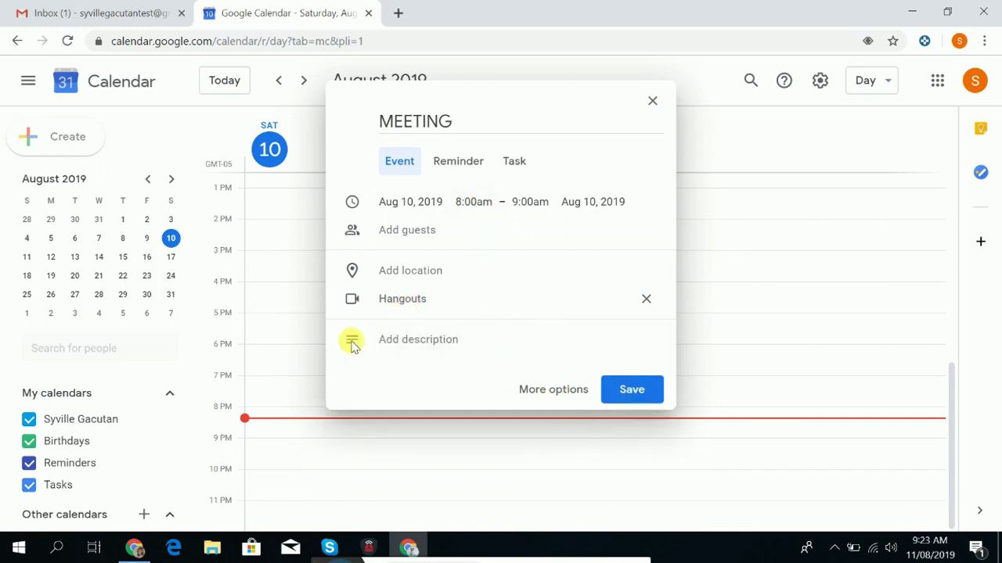
pyautogui.click(628, 397)
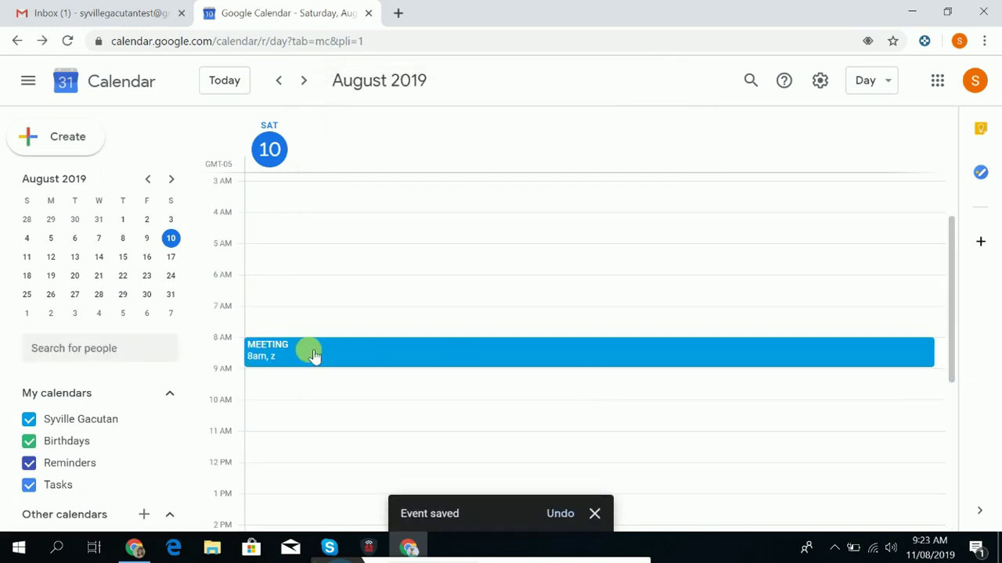
pyautogui.click(294, 354)
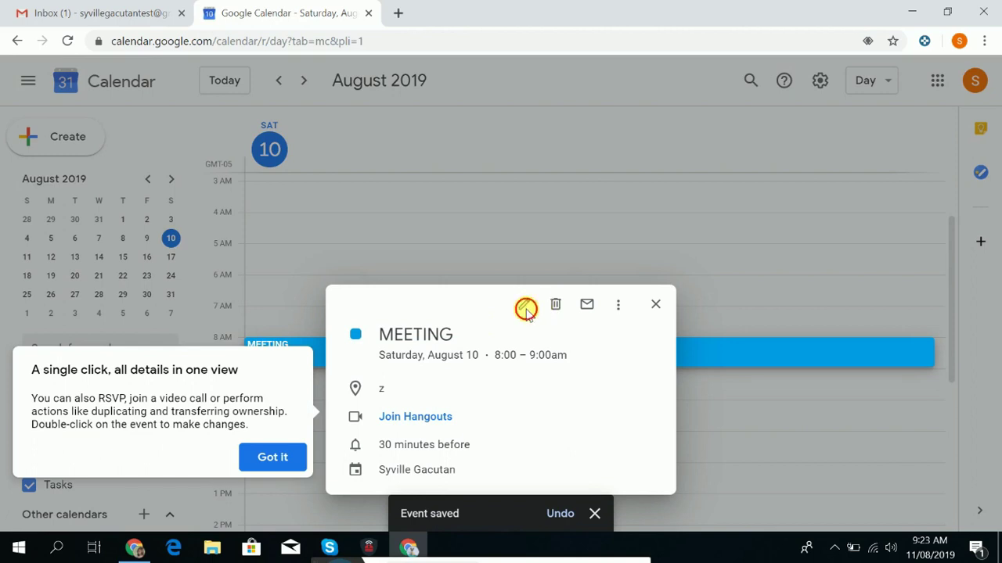
pyautogui.click(272, 457)
pyautogui.click(525, 310)
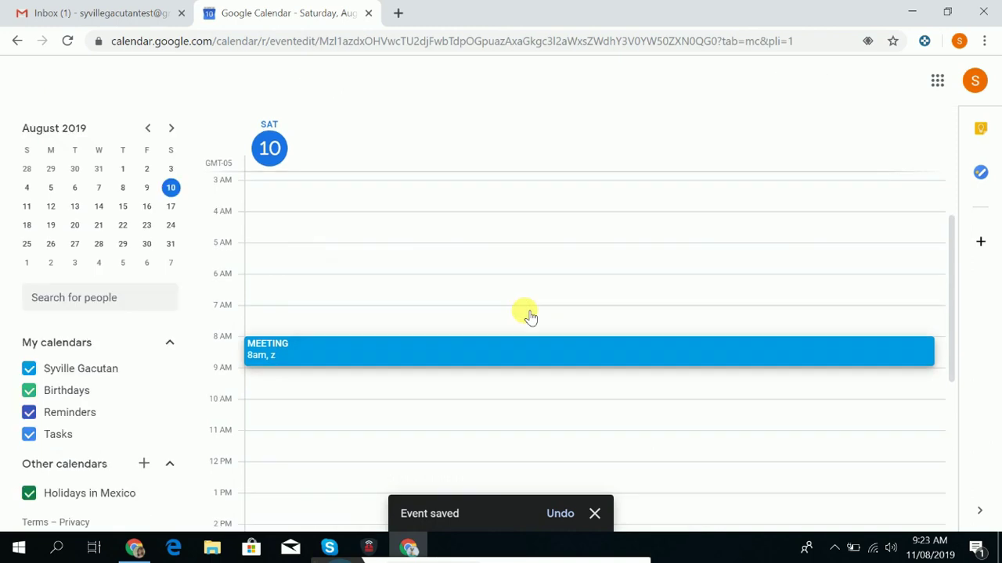
pyautogui.scroll(-2, 283, 360)
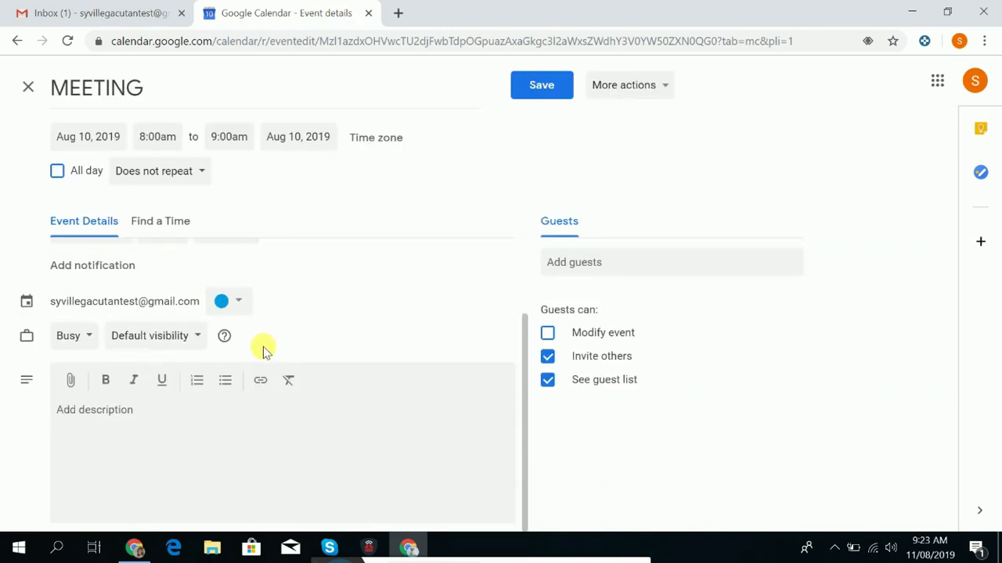
pyautogui.scroll(2, 263, 350)
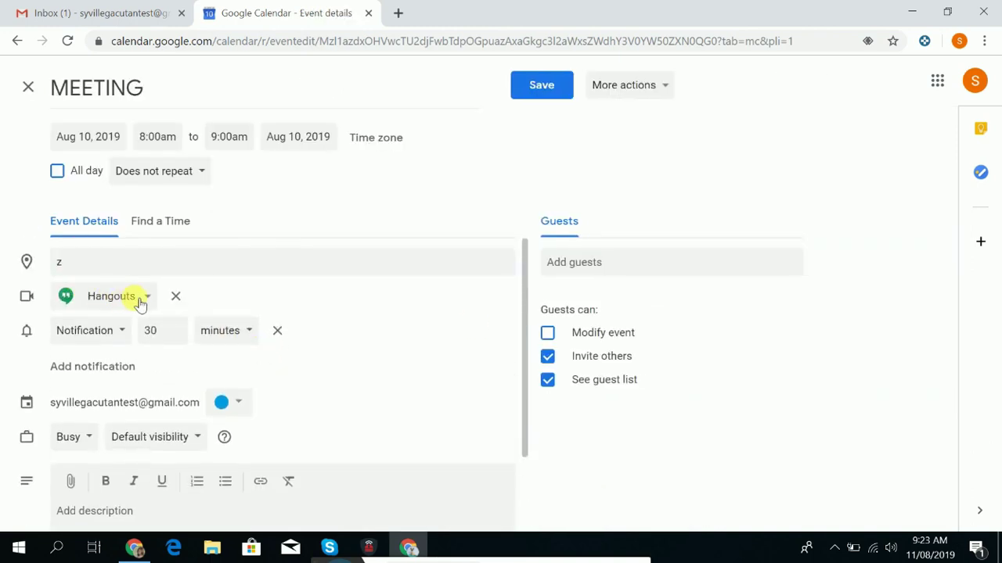
pyautogui.click(143, 302)
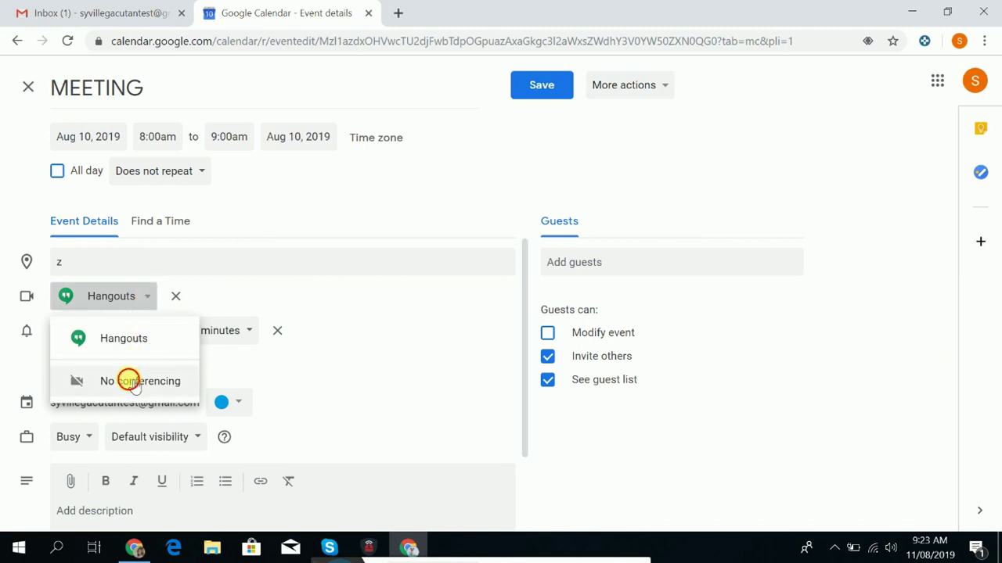
# Switch conferencing to No conferencing, then back to Hangouts.
pyautogui.click(129, 382)
pyautogui.click(123, 296)
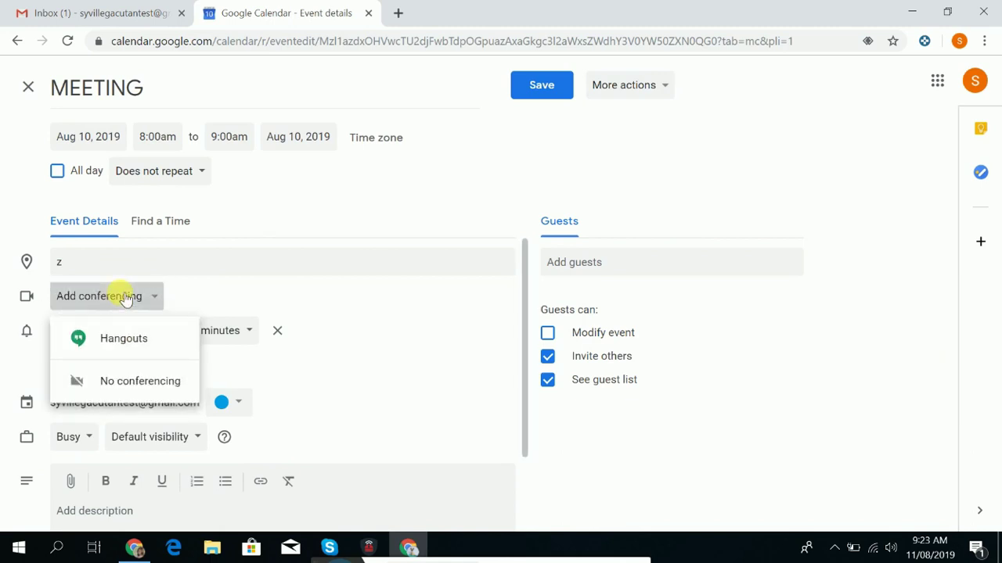
pyautogui.click(177, 302)
pyautogui.click(156, 296)
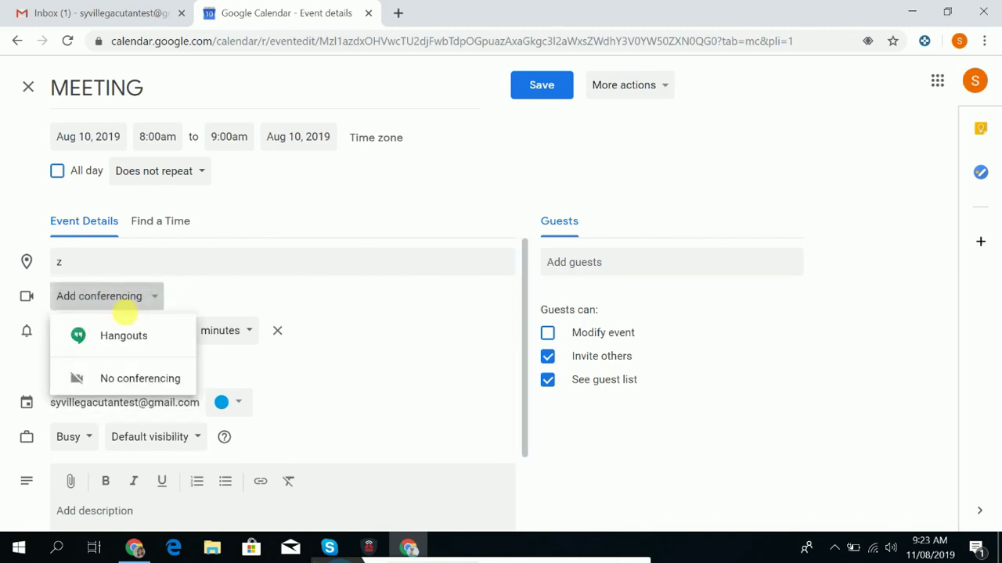
pyautogui.click(104, 336)
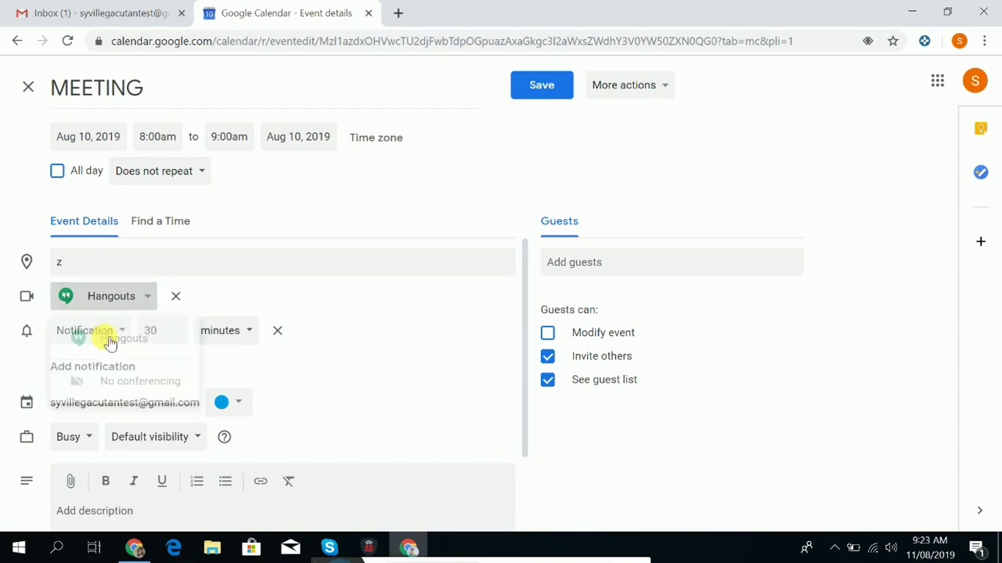
pyautogui.doubleClick(196, 304)
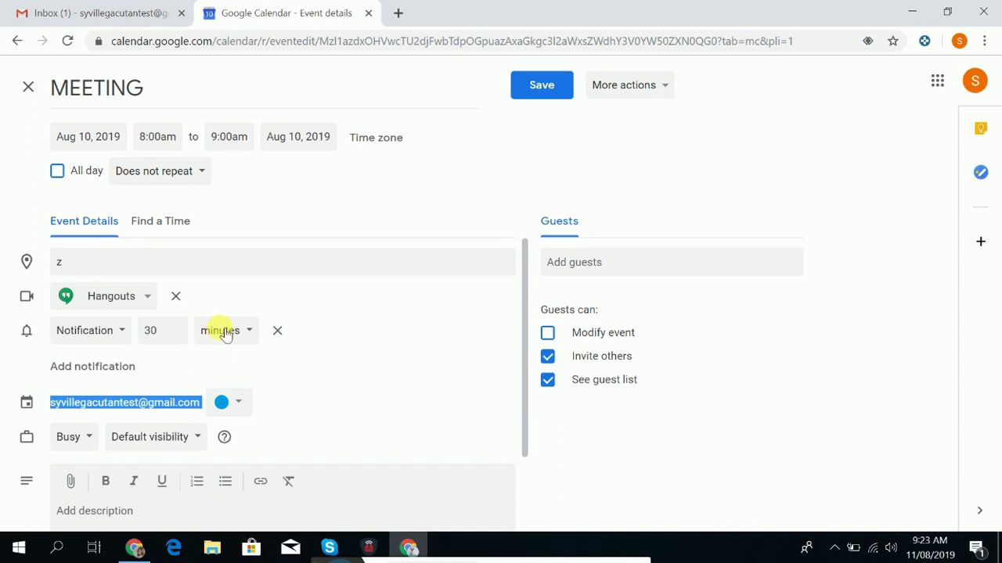
# Change the MEETING event colour from blue to red.
pyautogui.scroll(-2, 233, 400)
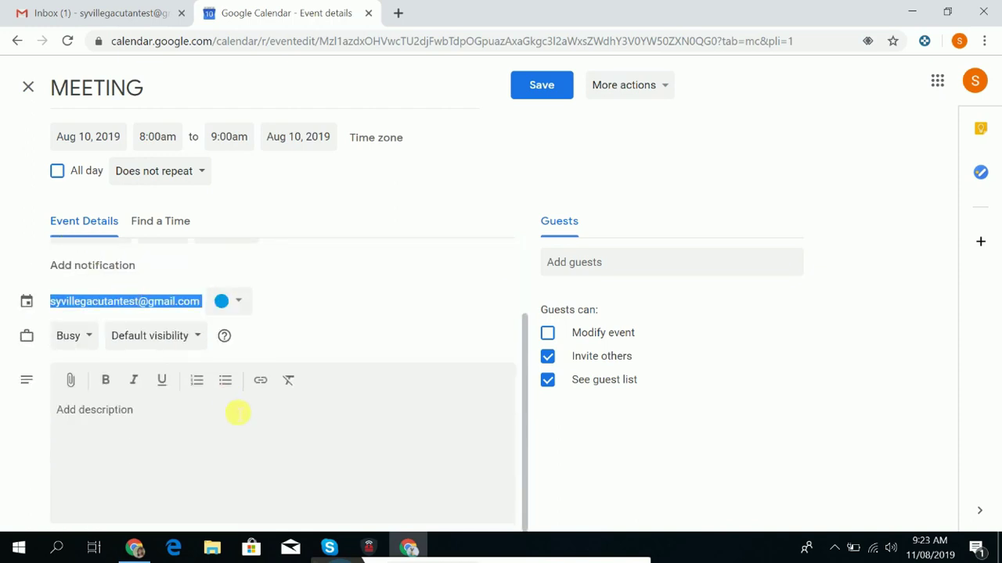
pyautogui.click(221, 301)
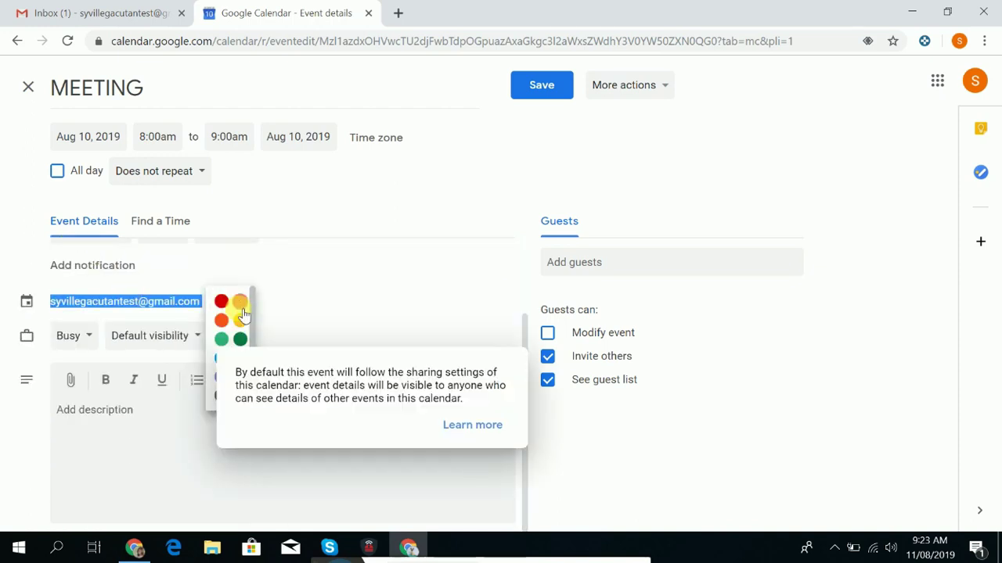
pyautogui.click(237, 301)
pyautogui.scroll(2, 224, 309)
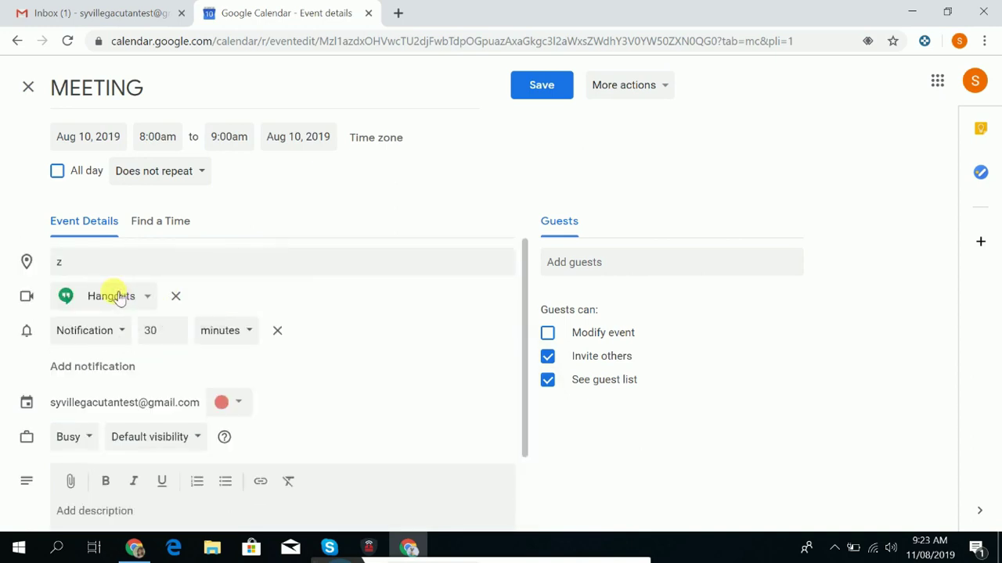
pyautogui.click(144, 300)
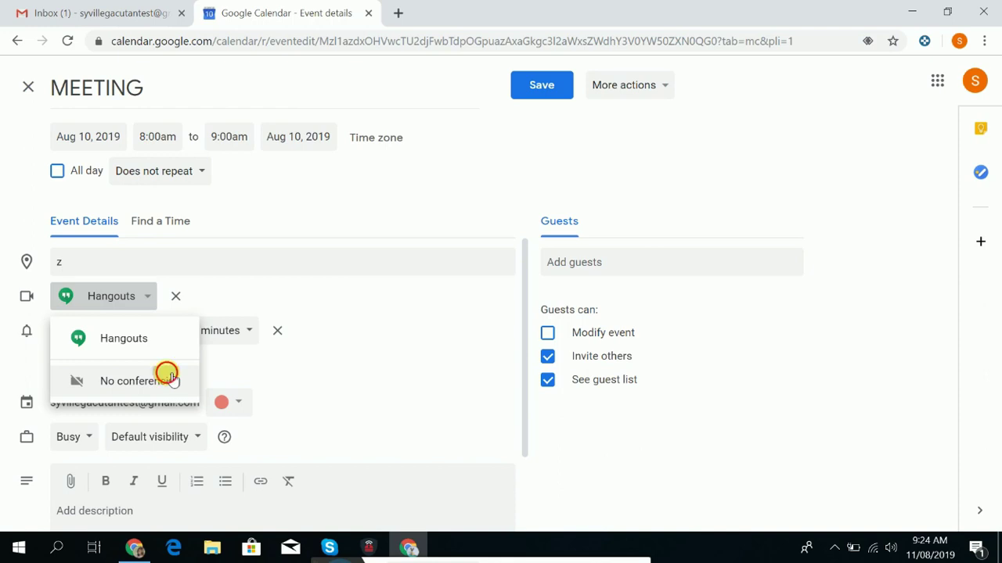
# Remove video conferencing from the MEETING event.
pyautogui.click(171, 377)
pyautogui.scroll(-2, 274, 335)
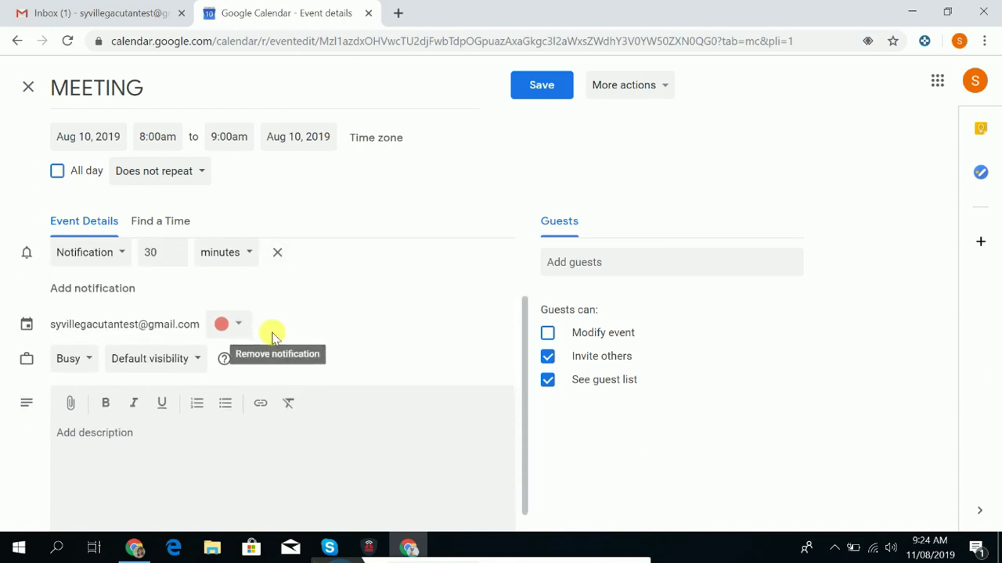
pyautogui.scroll(-1, 272, 337)
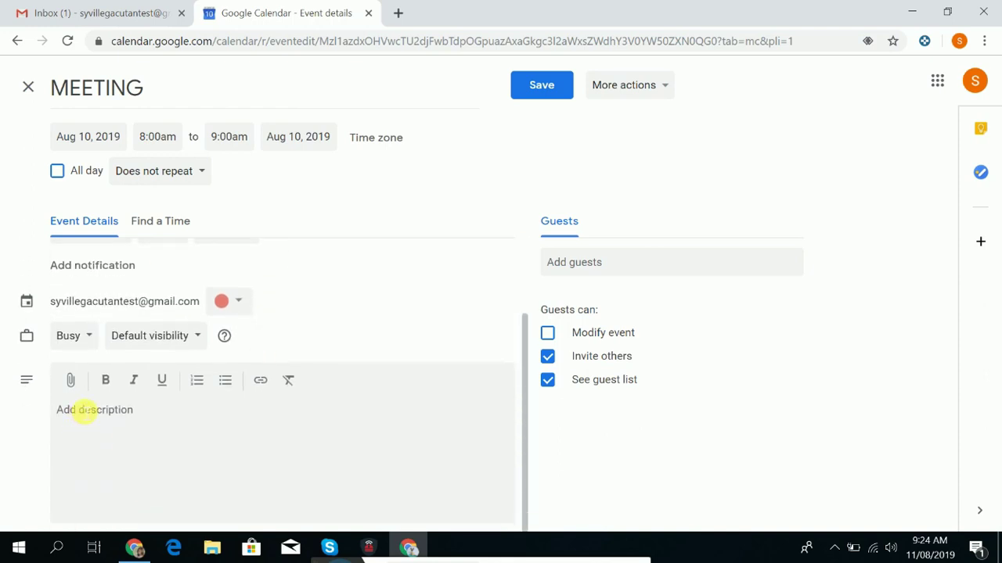
pyautogui.press('capslock')
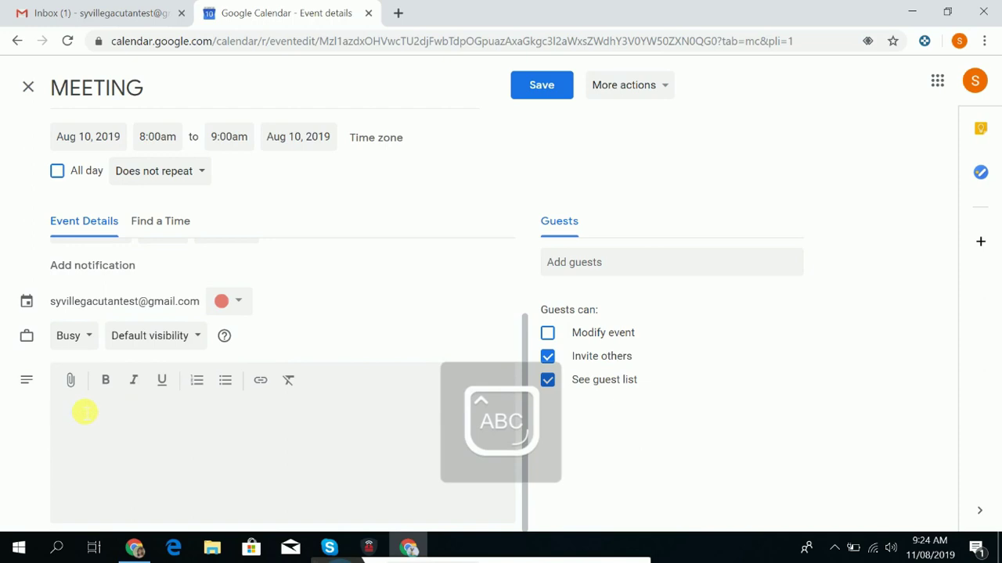
pyautogui.scroll(3, 85, 412)
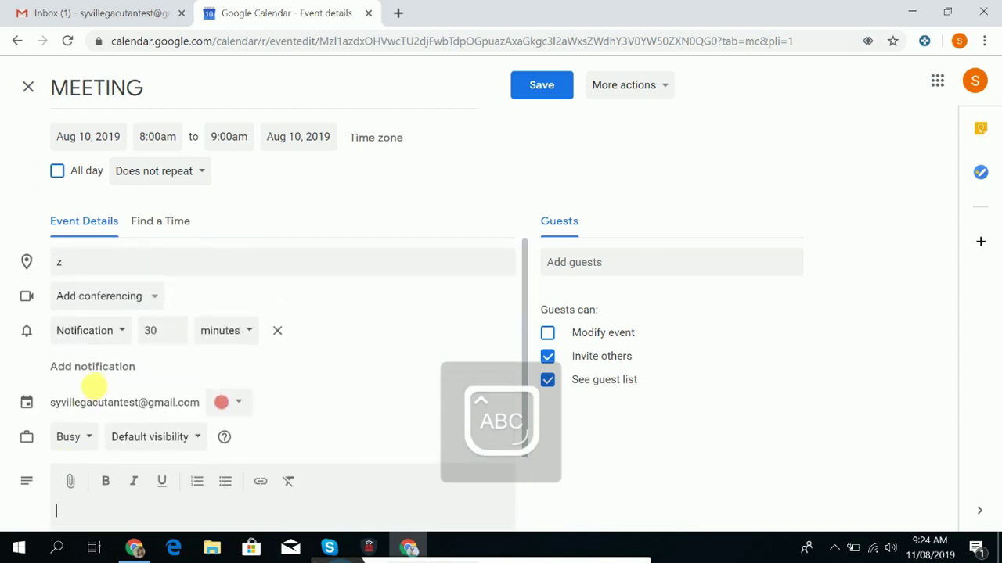
# Keep the event set to Does not repeat and delete the location 'z'.
pyautogui.click(202, 172)
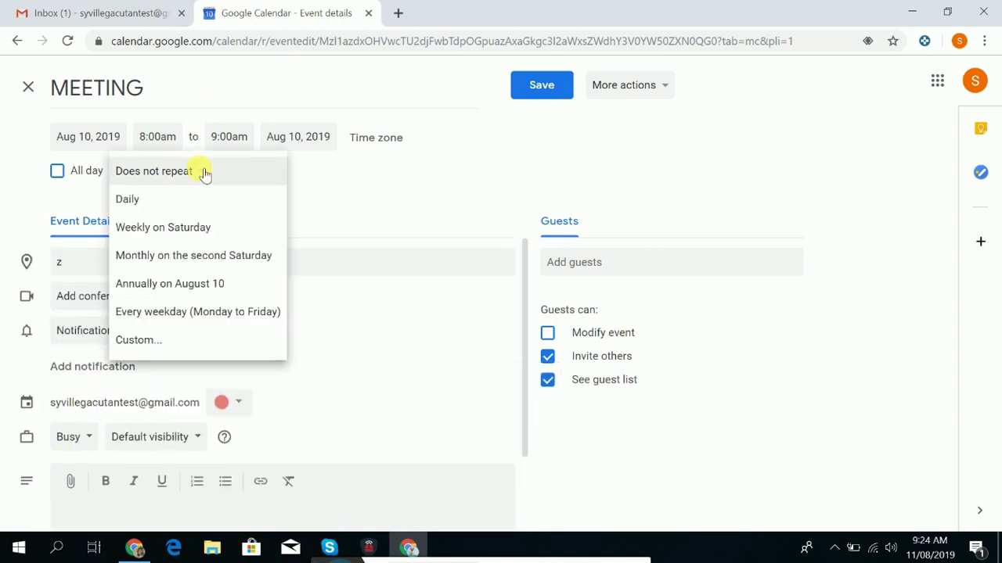
pyautogui.click(317, 195)
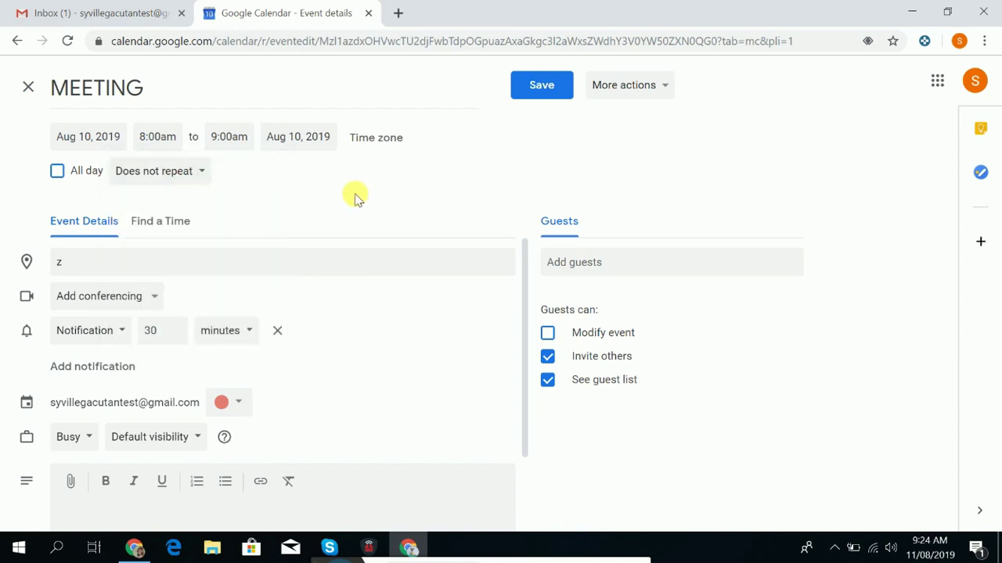
pyautogui.click(190, 175)
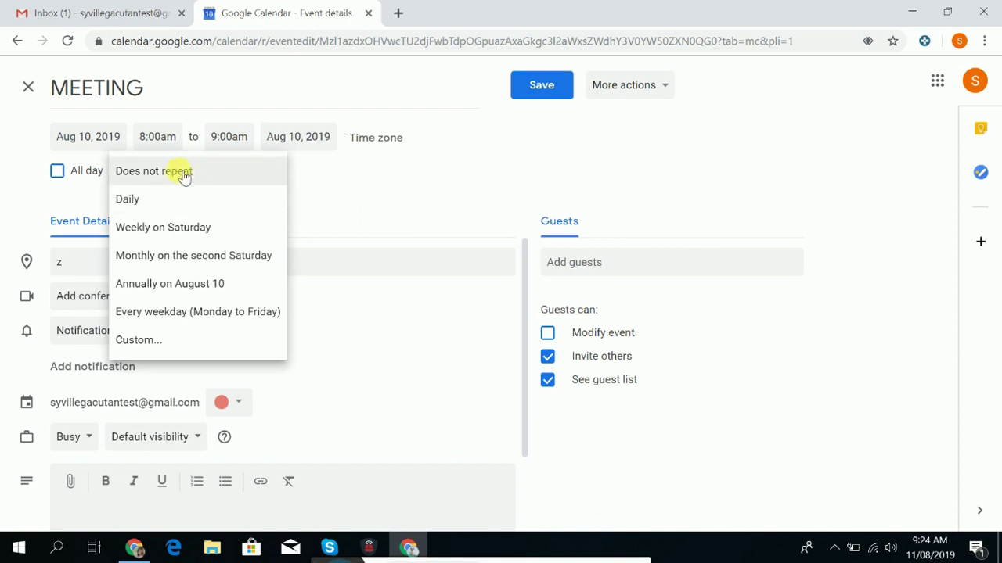
pyautogui.click(294, 200)
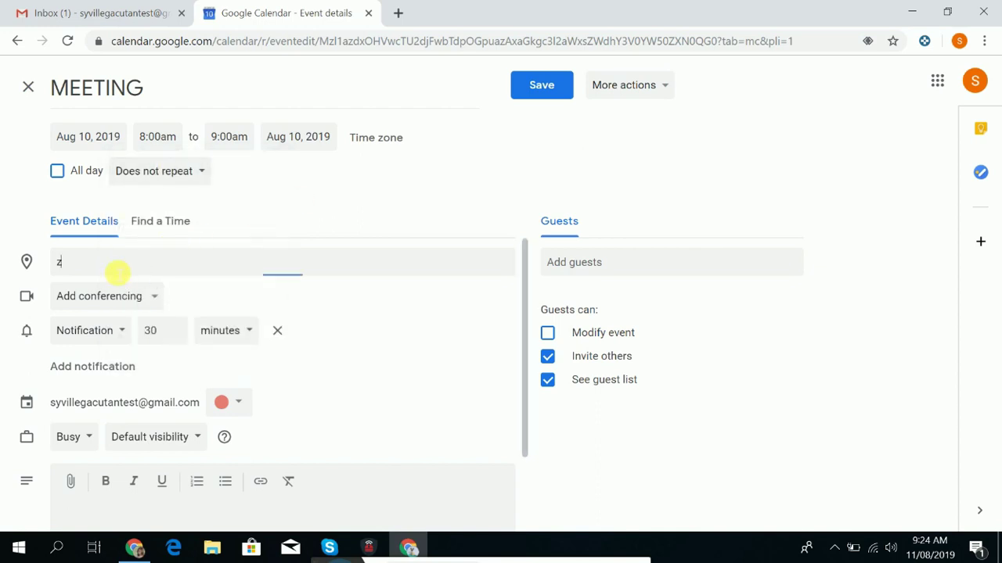
pyautogui.doubleClick(116, 272)
pyautogui.press('BackSpace')
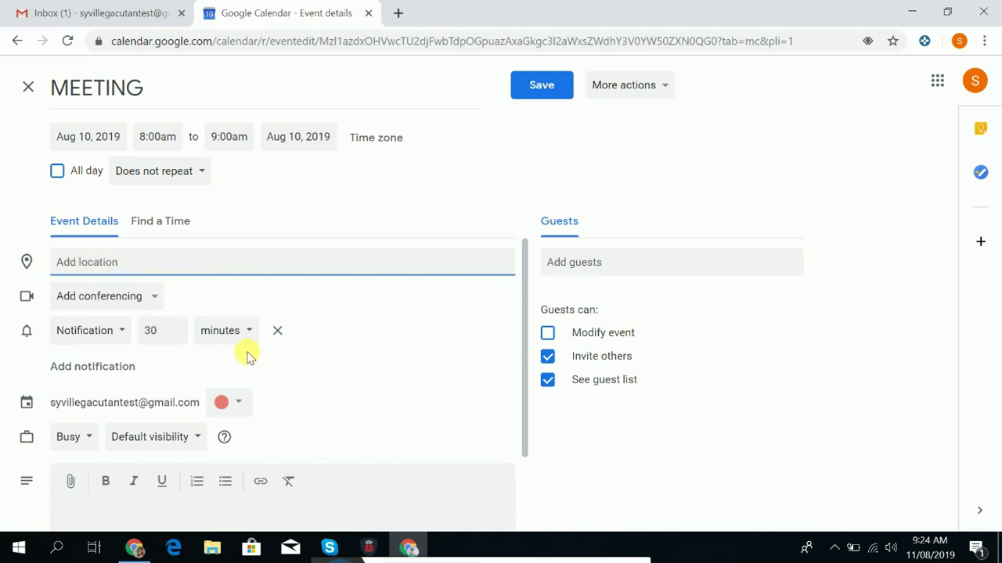
# Attach Hangouts video conferencing to the MEETING event.
pyautogui.click(426, 367)
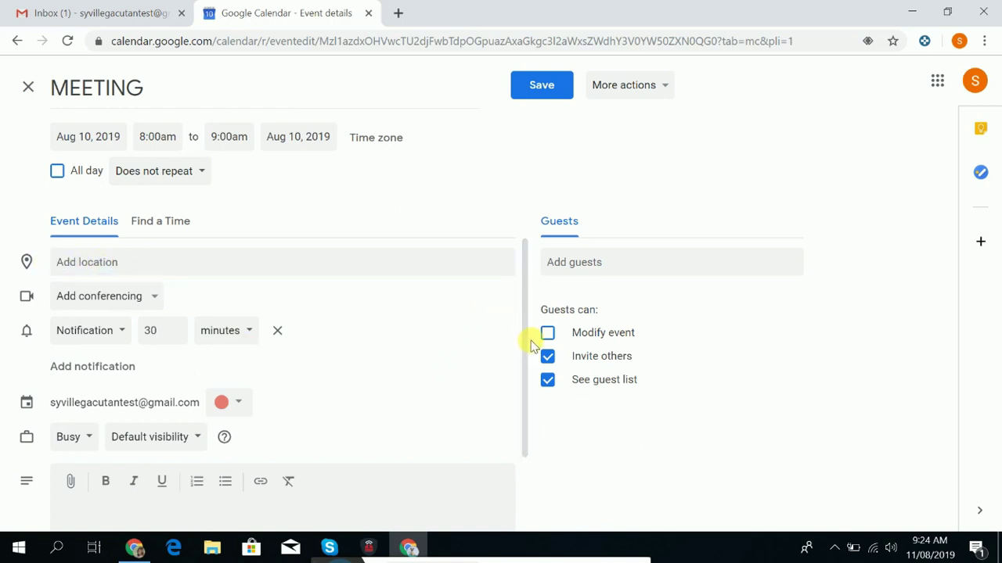
pyautogui.moveTo(532, 339); pyautogui.dragTo(261, 377)
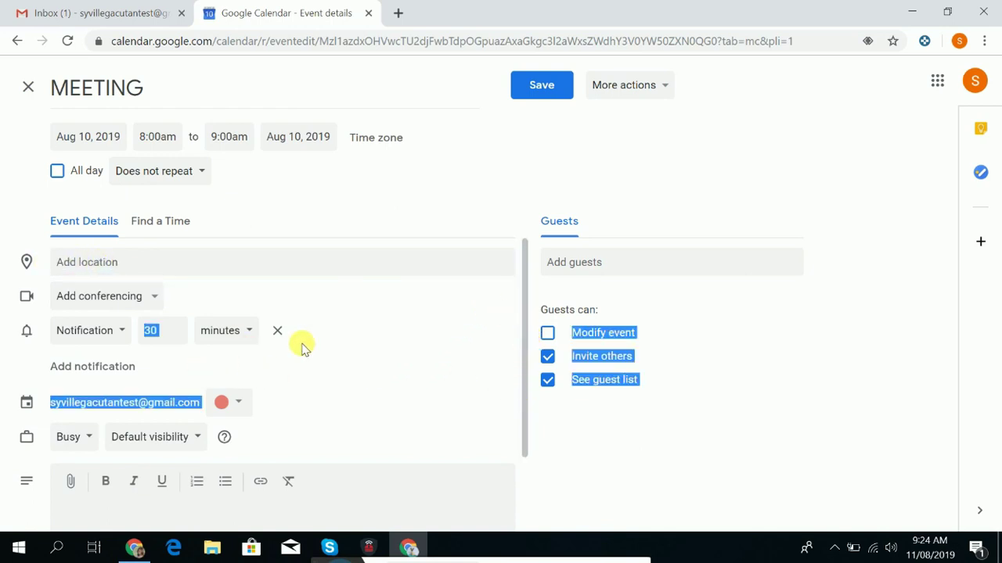
pyautogui.click(153, 303)
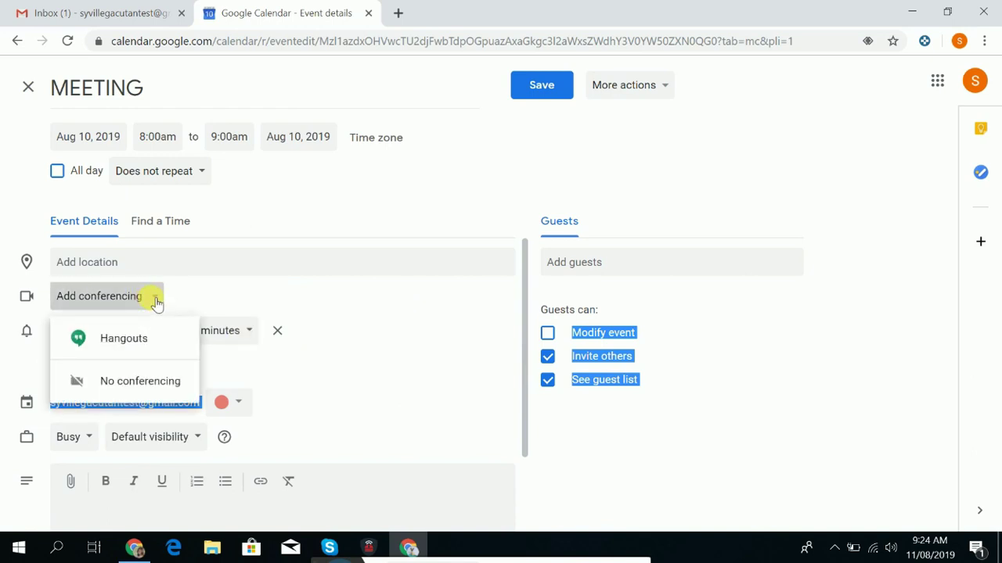
pyautogui.click(138, 383)
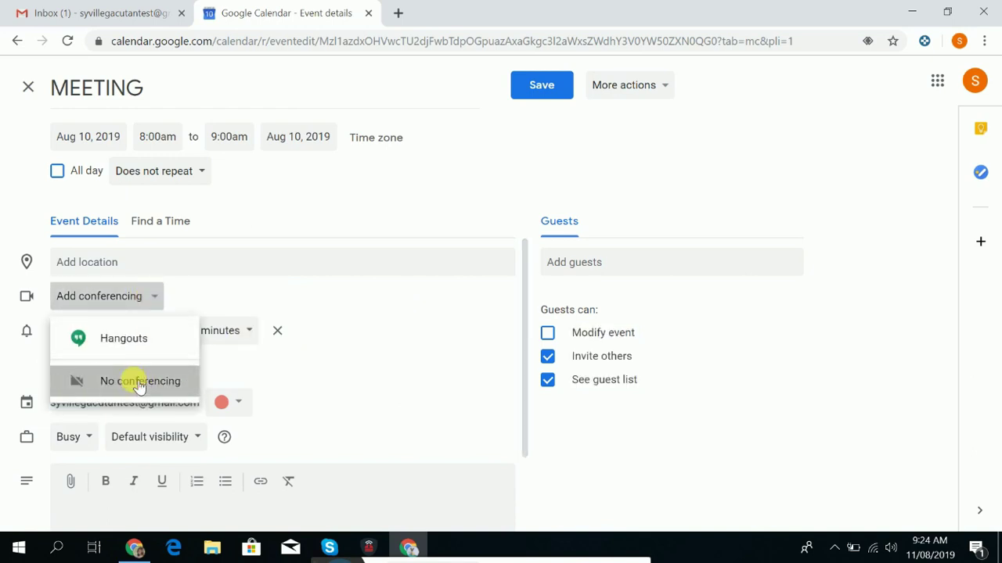
pyautogui.click(155, 304)
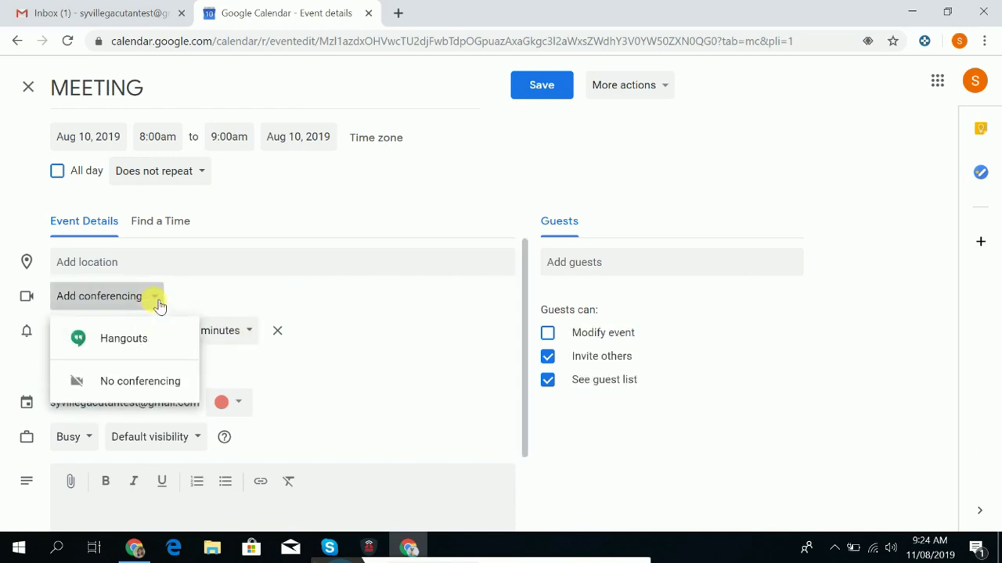
pyautogui.click(140, 349)
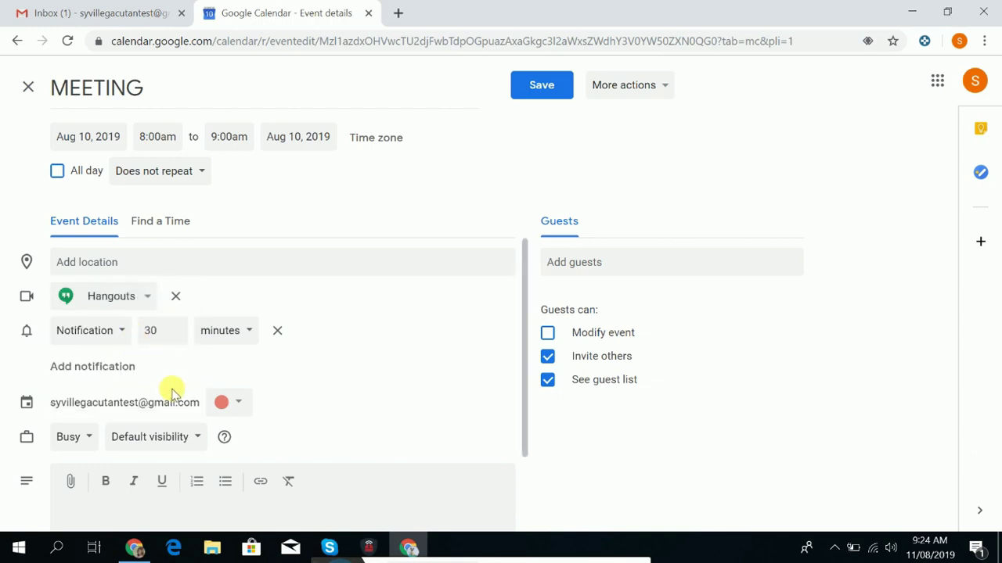
# Add a notification, then remove the extra 10-minute one, keeping only 30 minutes.
pyautogui.click(67, 373)
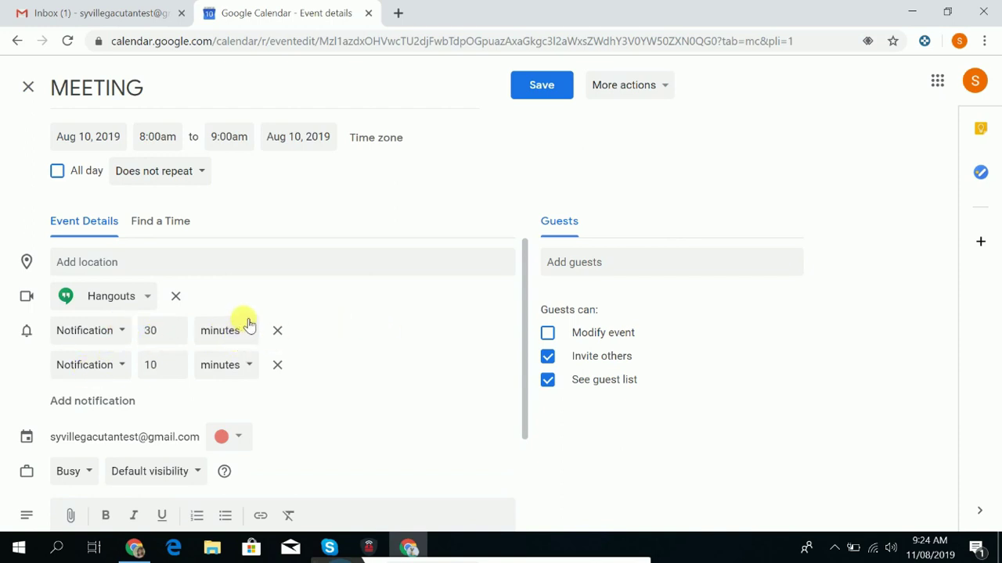
pyautogui.click(277, 365)
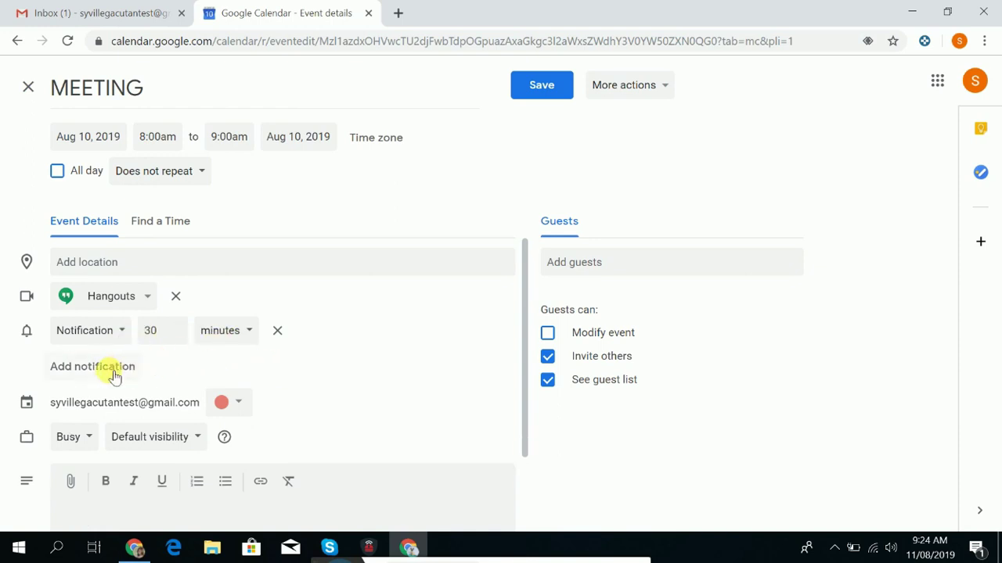
pyautogui.scroll(-1, 111, 377)
pyautogui.scroll(-1, 108, 378)
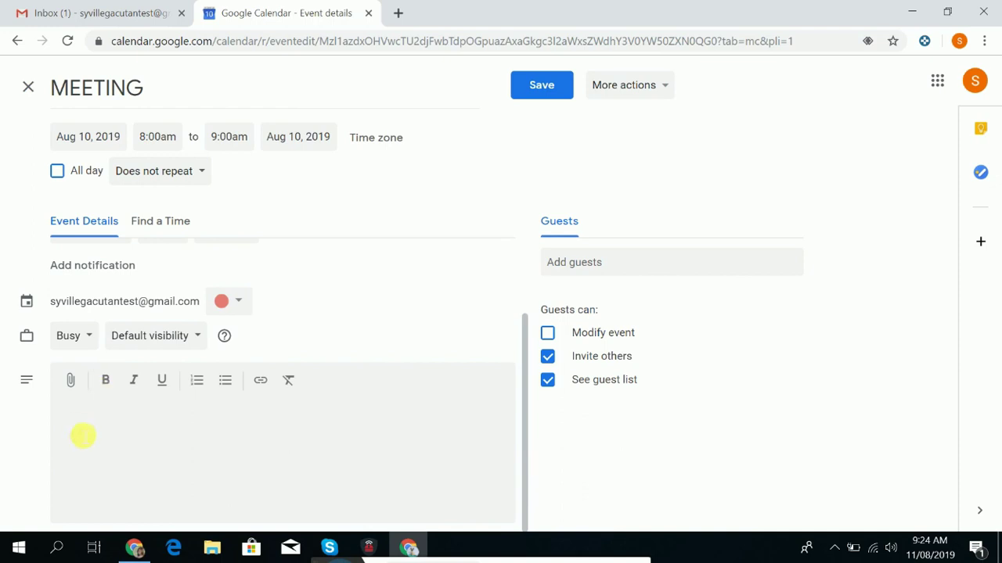
# Set guest permissions to Invite others only, leaving Modify event and See guest list unchecked.
pyautogui.press('capslock')
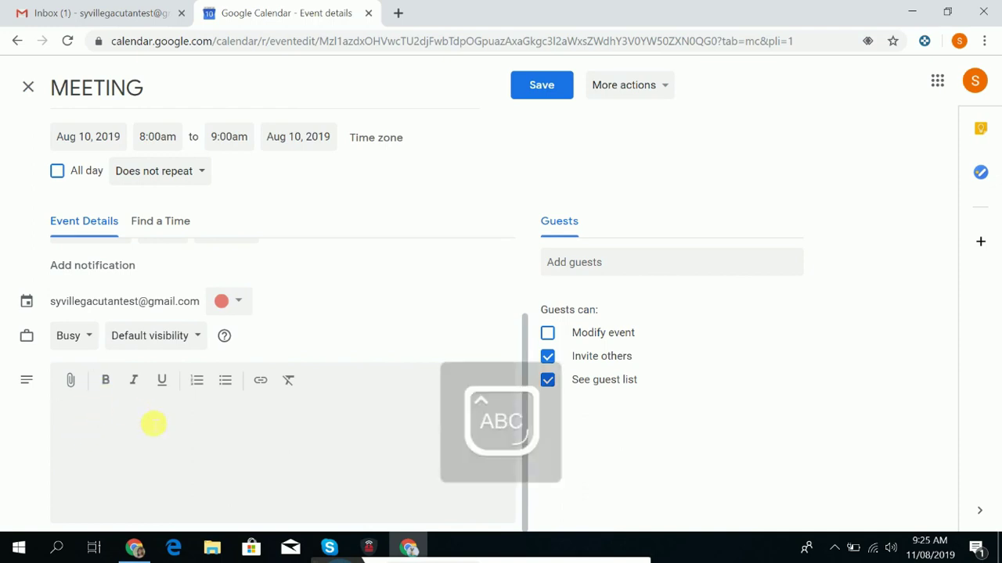
pyautogui.click(604, 272)
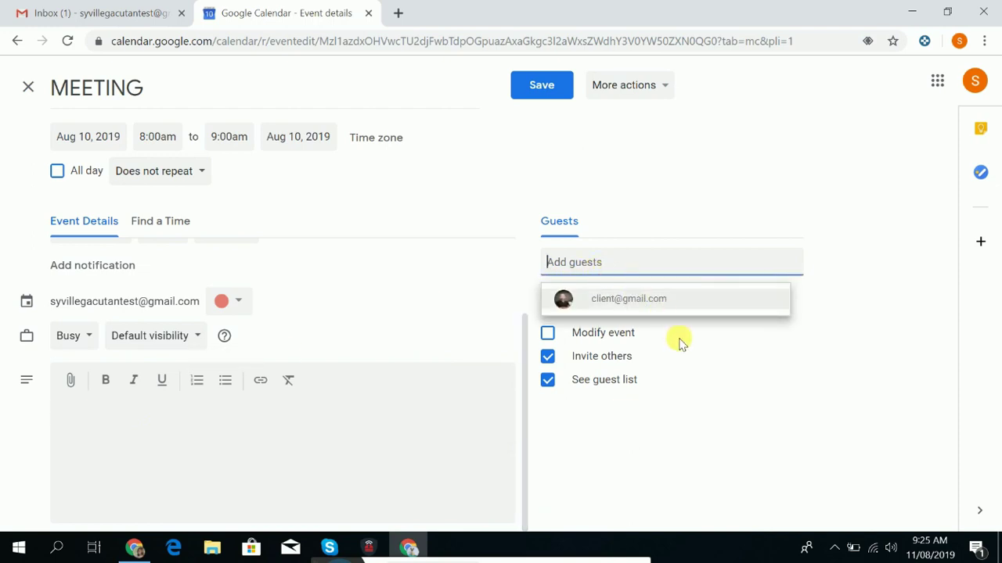
pyautogui.click(608, 350)
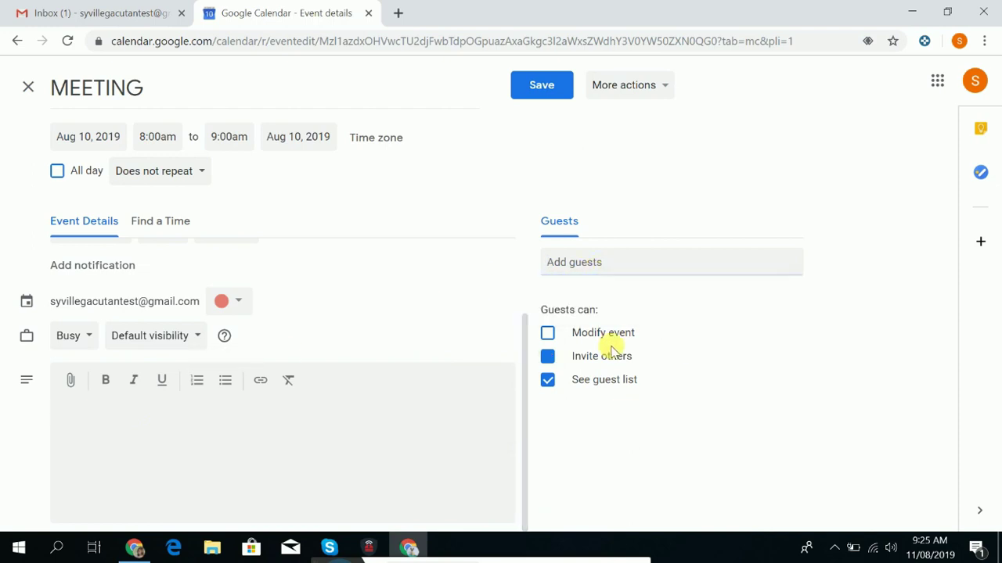
pyautogui.click(547, 357)
pyautogui.click(548, 334)
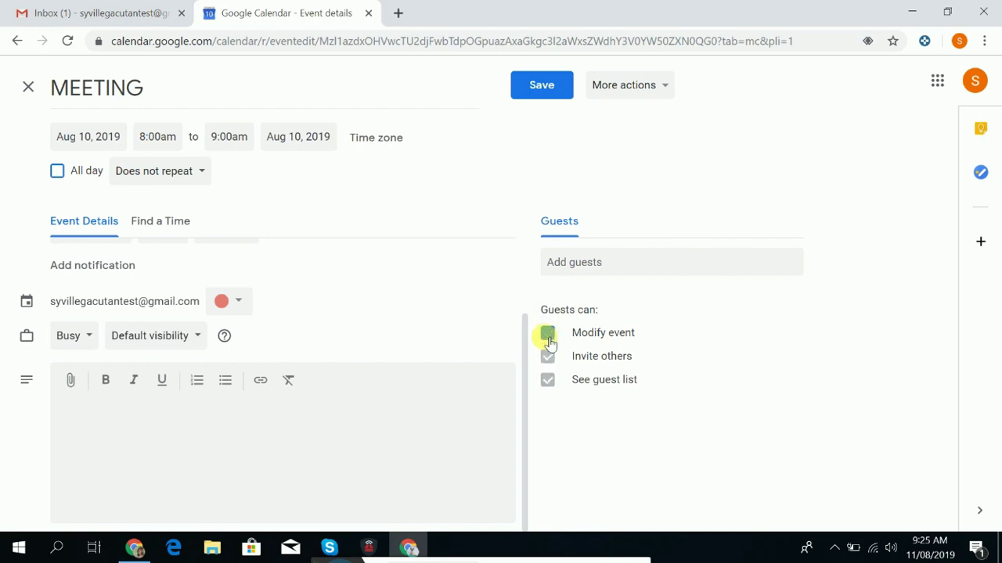
pyautogui.click(548, 334)
pyautogui.click(575, 262)
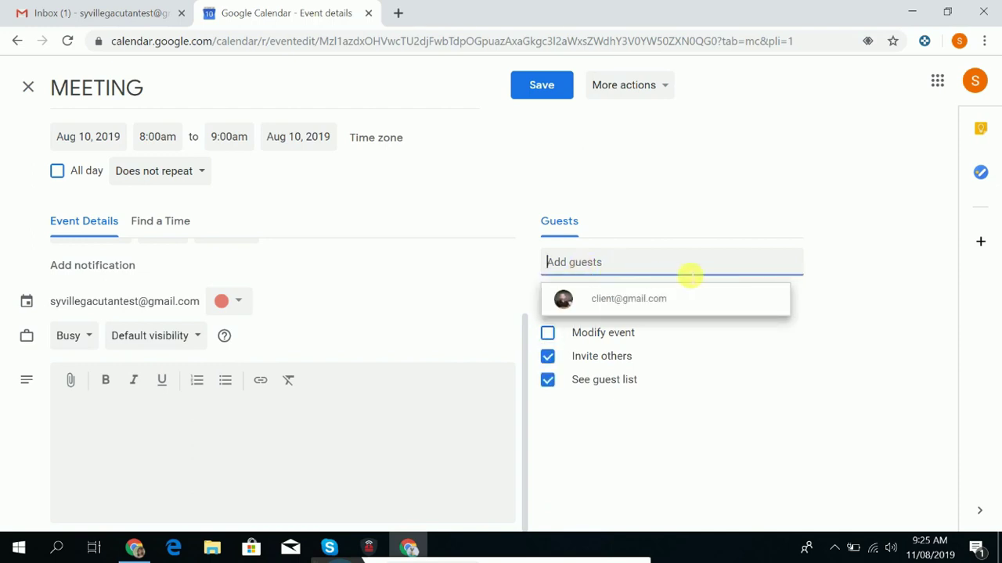
pyautogui.click(547, 380)
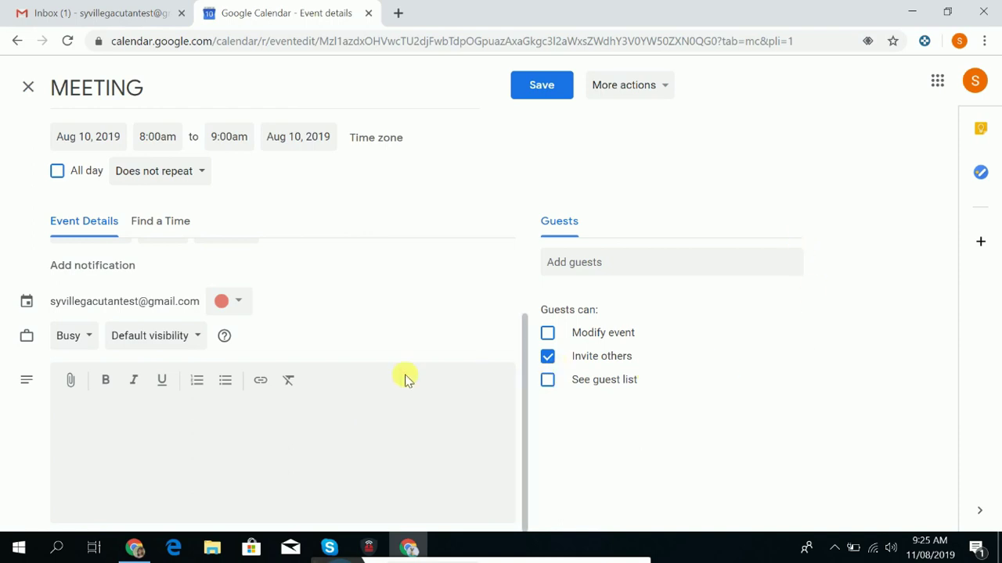
pyautogui.scroll(3, 543, 380)
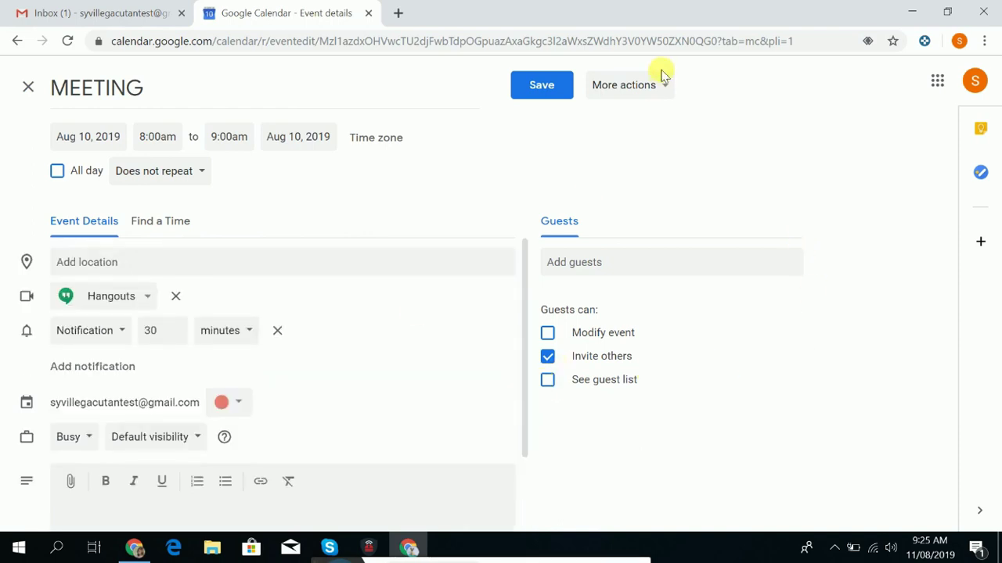
# Save the edited MEETING event to the Aug 10 day view.
pyautogui.click(665, 86)
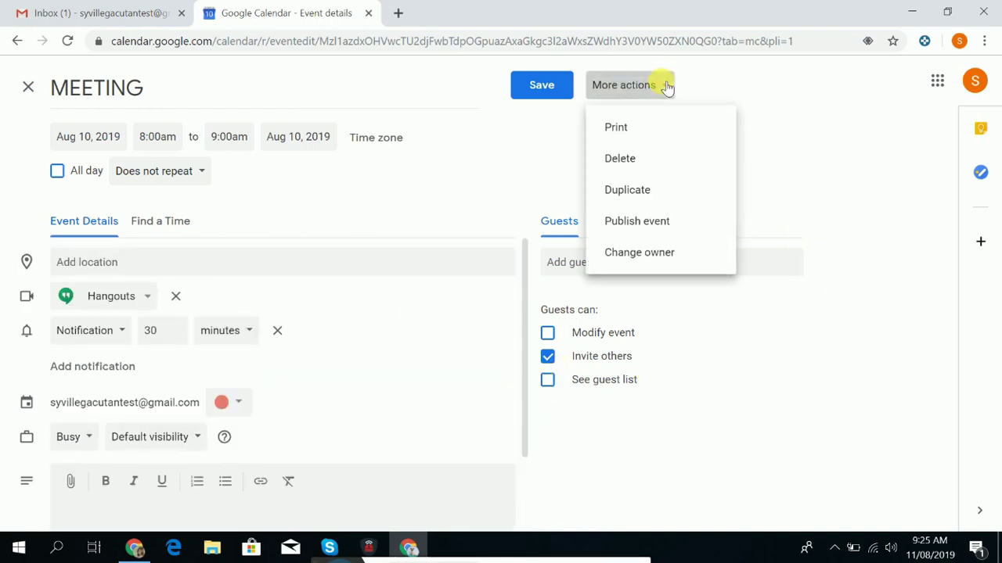
pyautogui.click(442, 184)
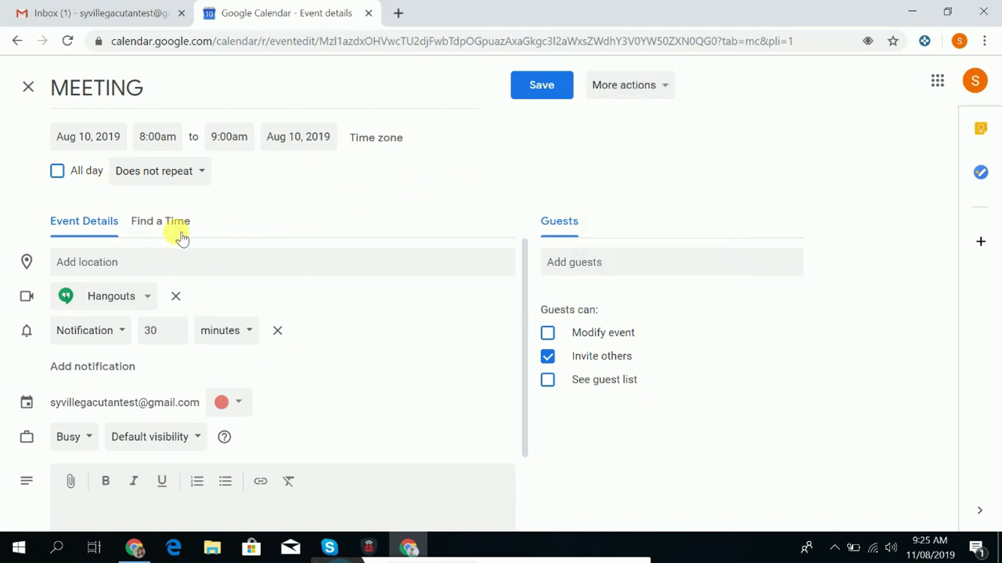
pyautogui.scroll(-3, 287, 414)
pyautogui.click(548, 85)
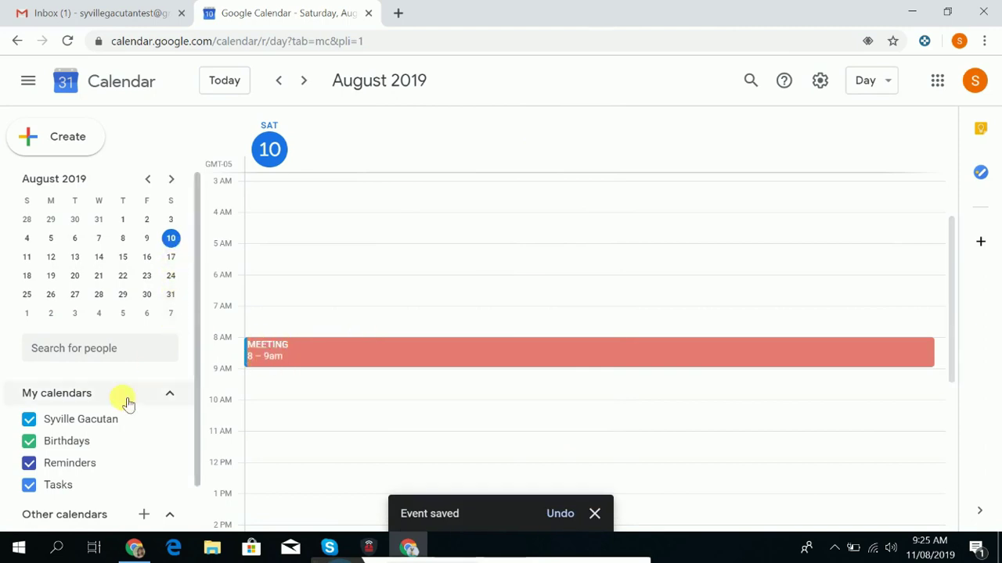
# Hide and then show the Holidays in Mexico calendar again.
pyautogui.scroll(-1, 128, 403)
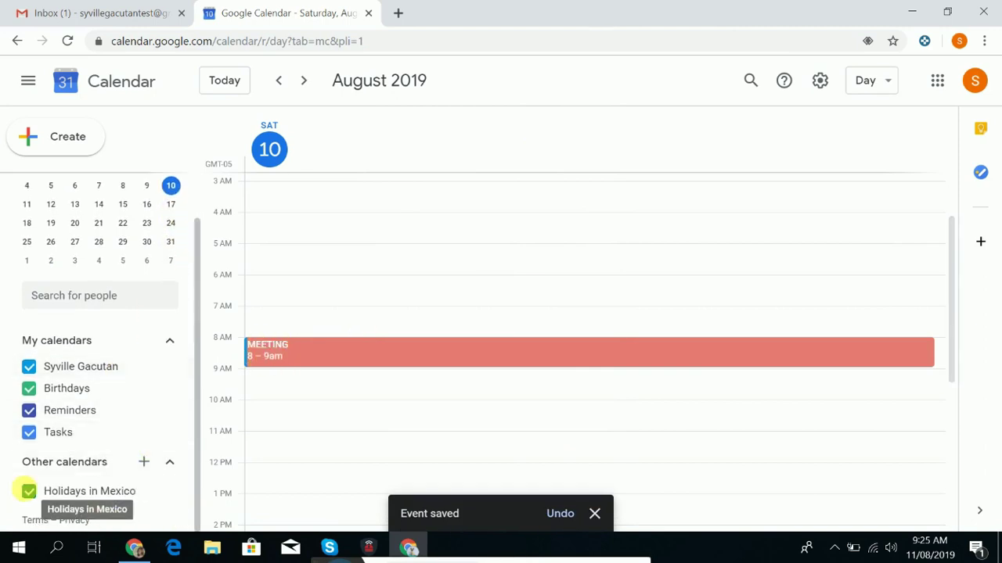
pyautogui.click(28, 491)
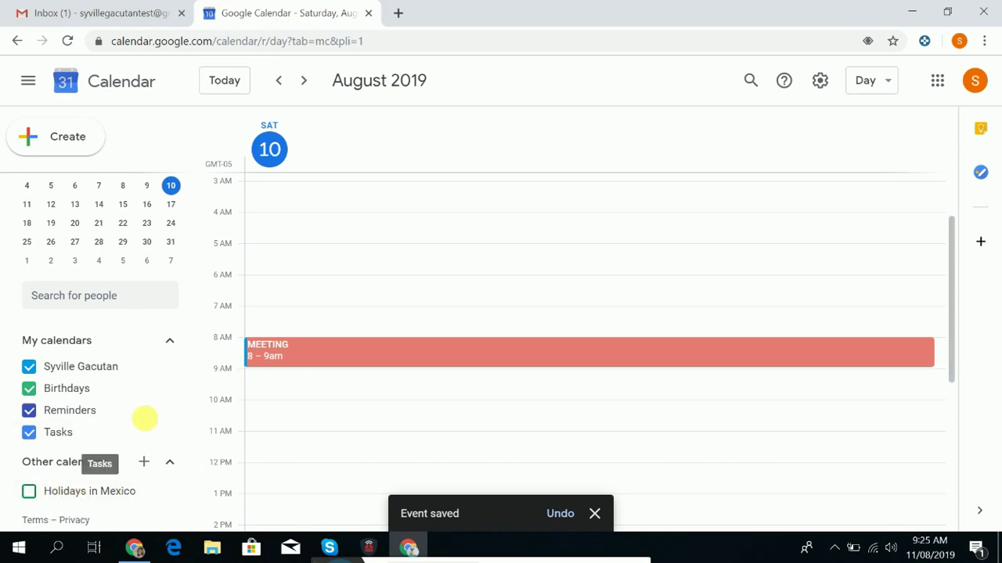
pyautogui.click(29, 491)
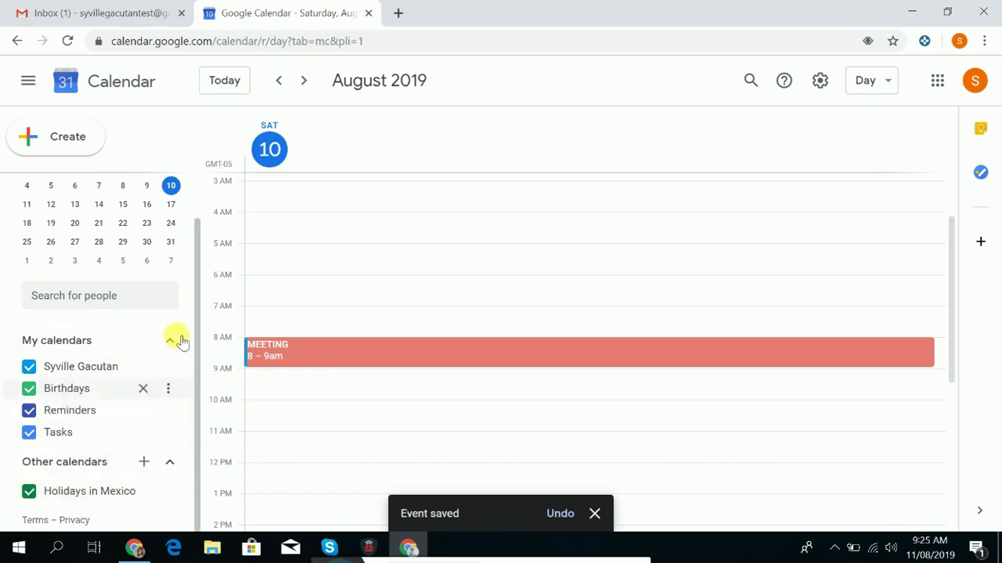
pyautogui.scroll(1, 180, 342)
pyautogui.scroll(1, 438, 297)
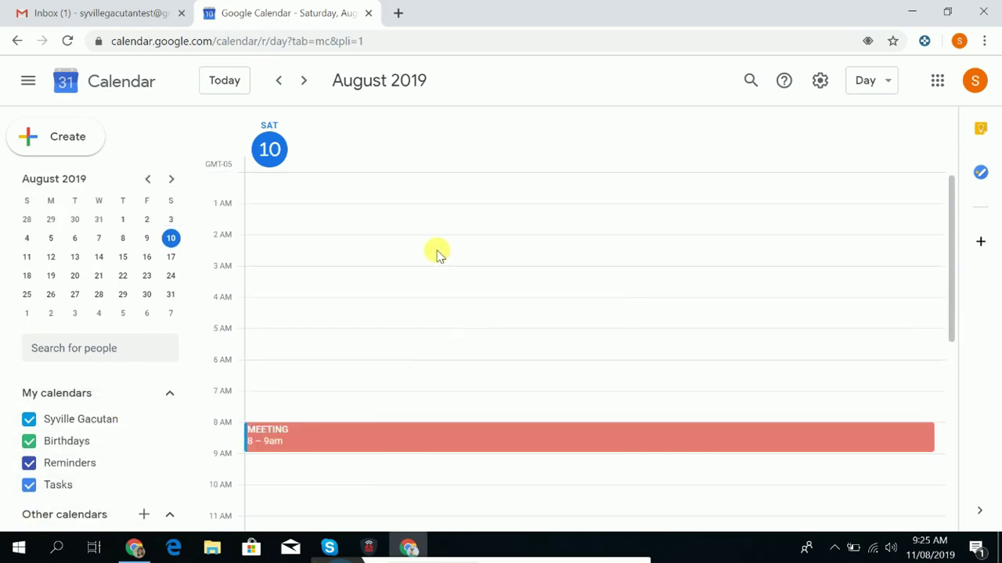
# Open Google Hangouts in a new tab from the 'More' section of the Google apps grid.
pyautogui.click(351, 437)
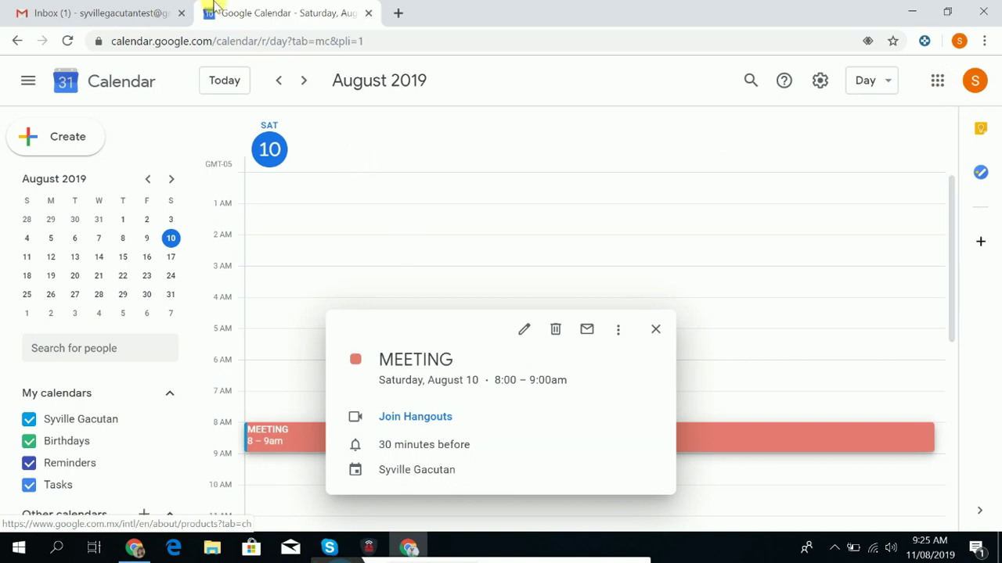
pyautogui.click(938, 81)
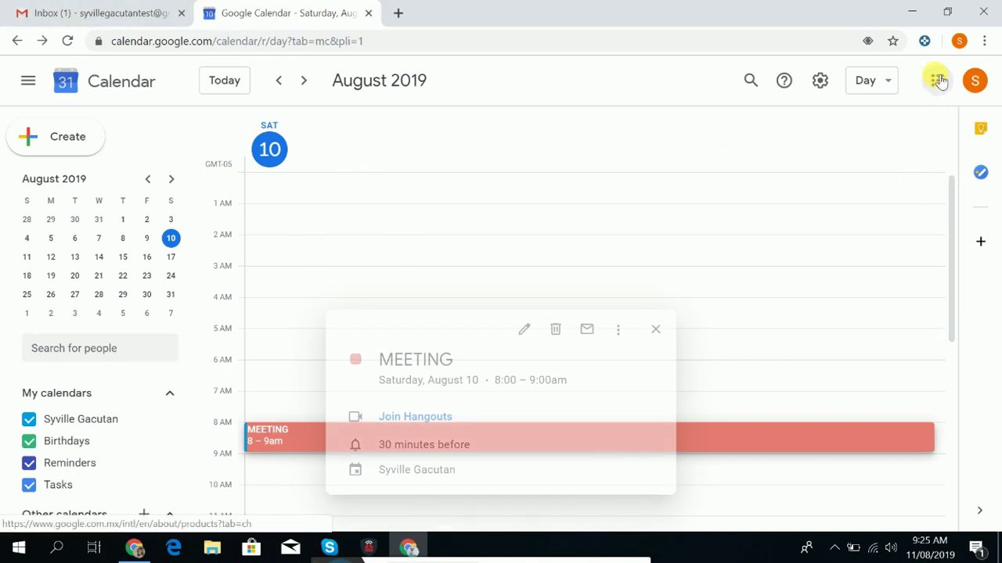
pyautogui.click(869, 473)
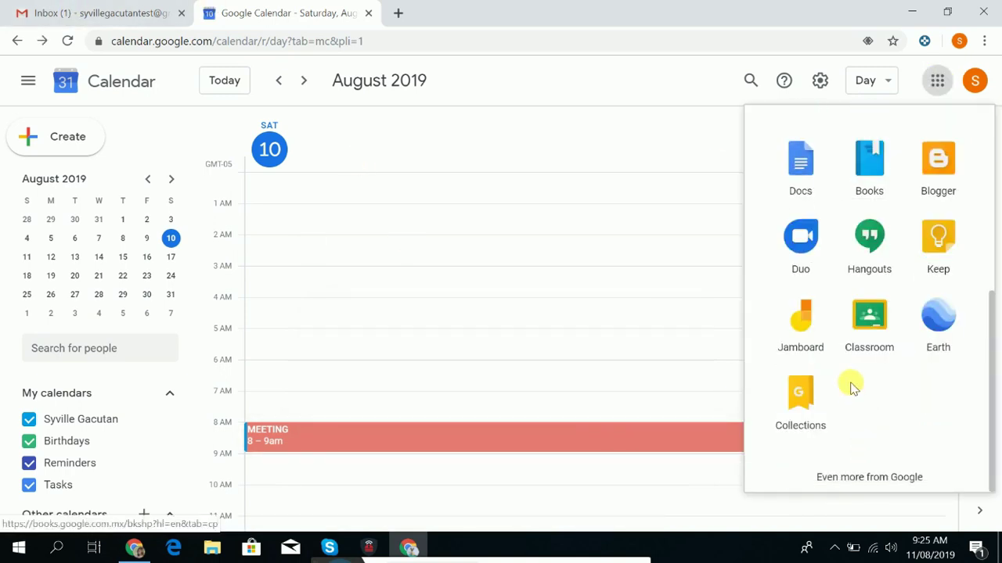
pyautogui.click(881, 245)
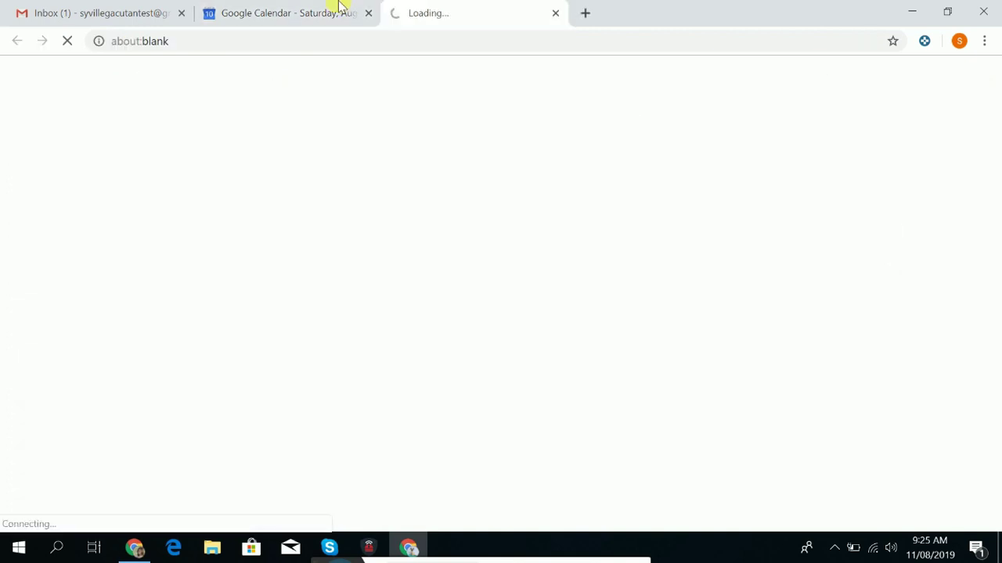
# Return to the August 10 calendar view and show the MEETING event's summary with its Hangouts link.
pyautogui.click(315, 8)
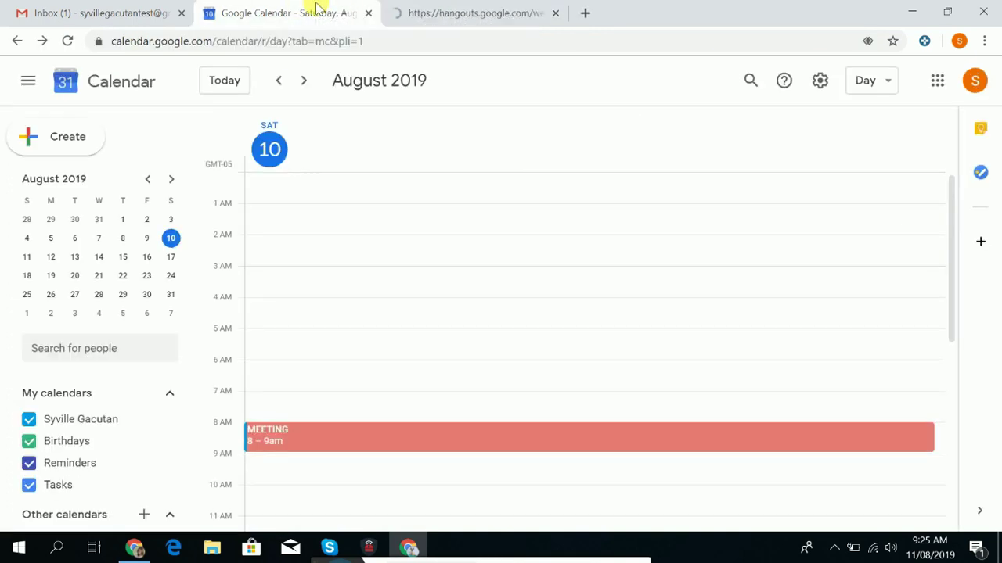
pyautogui.click(405, 11)
pyautogui.click(252, 6)
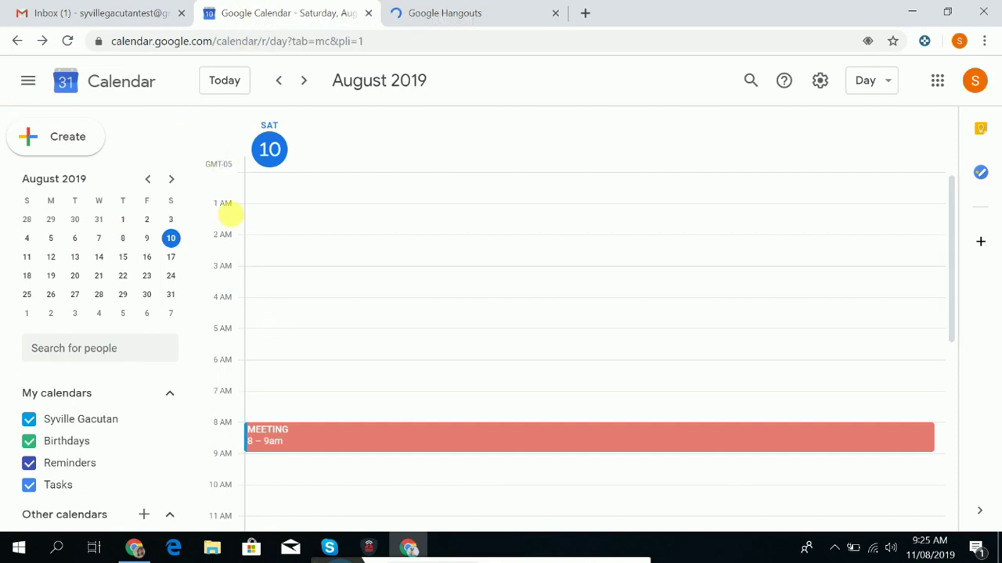
pyautogui.click(297, 450)
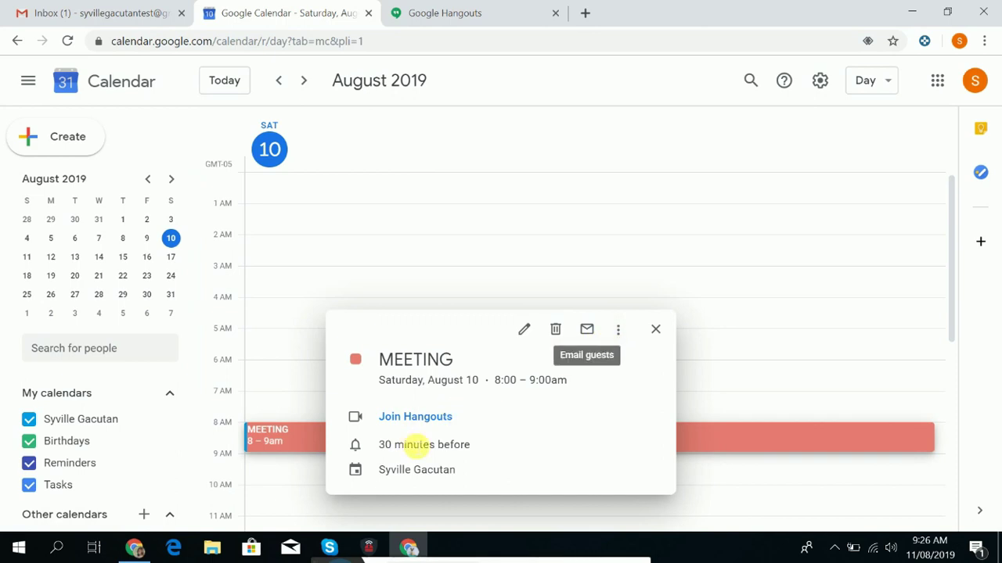
# Open the MEETING event's full edit page and keep Hangouts as its conferencing.
pyautogui.click(624, 334)
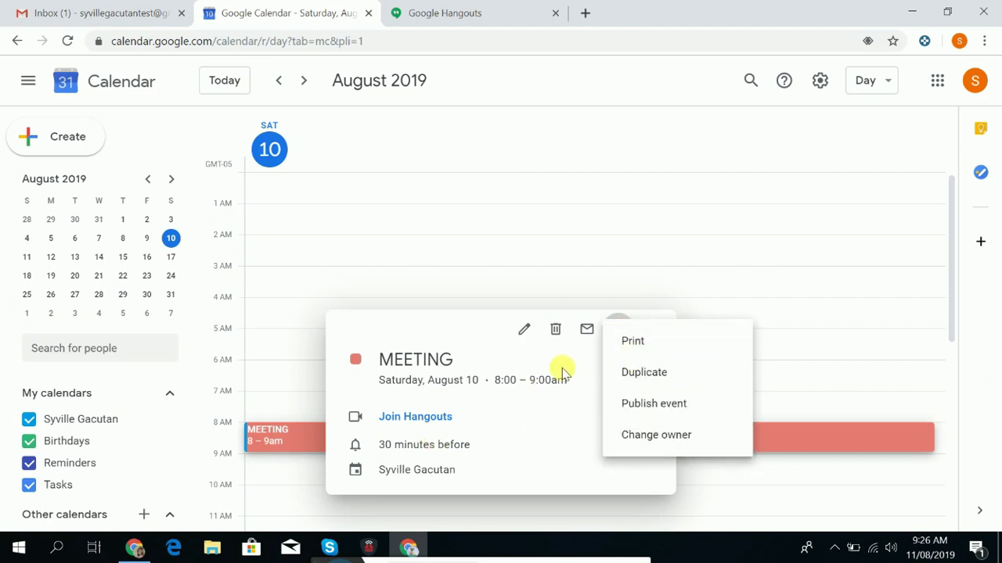
pyautogui.click(533, 334)
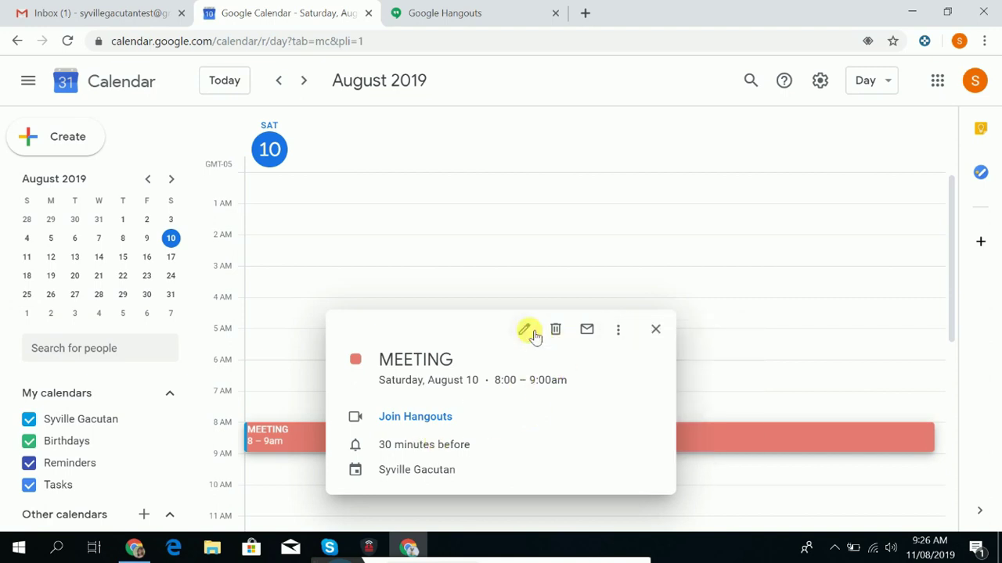
pyautogui.click(522, 333)
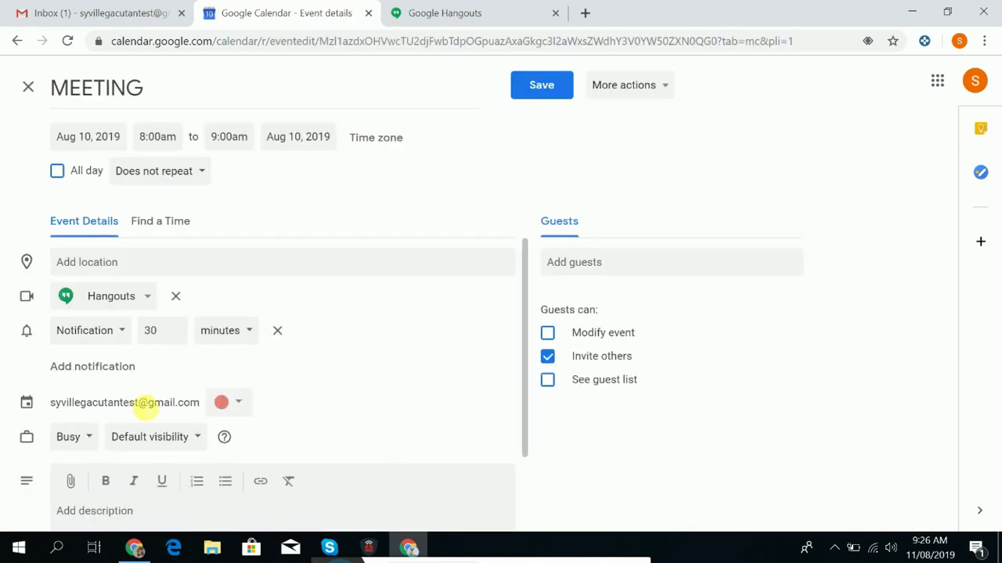
pyautogui.scroll(-1, 112, 304)
pyautogui.scroll(1, 112, 303)
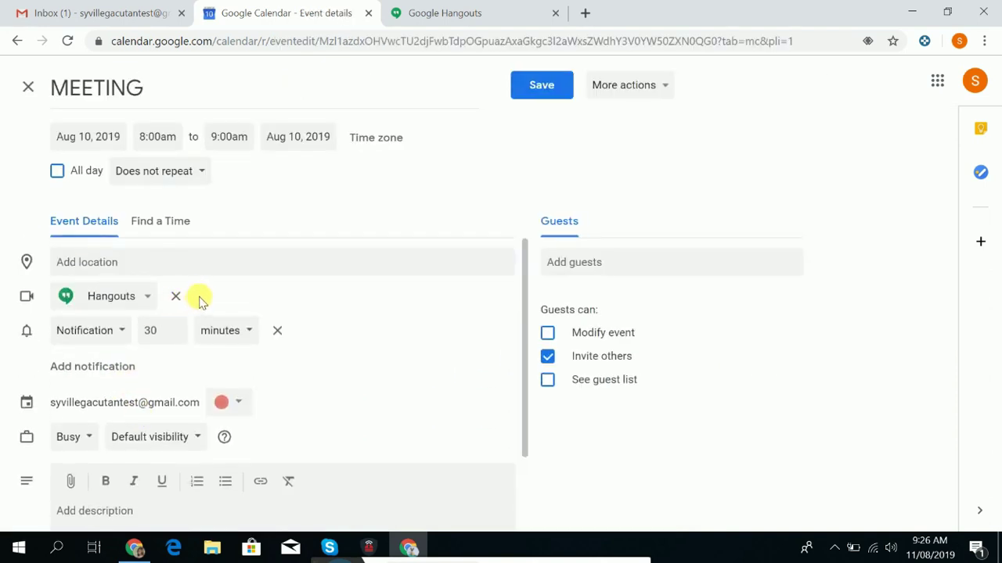
pyautogui.click(147, 297)
pyautogui.click(149, 339)
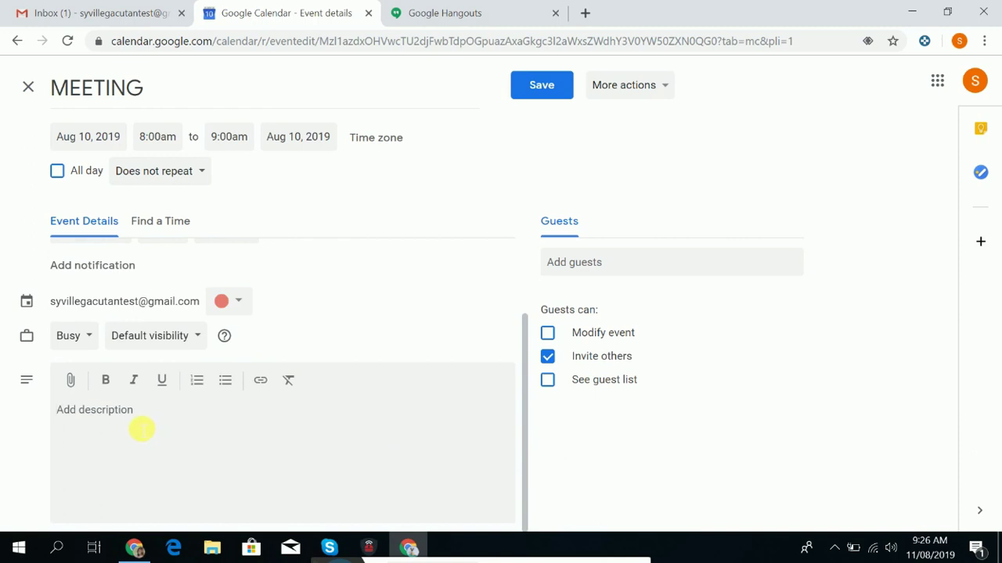
# Leave the MEETING description empty by deleting the draft text, and save the event.
pyautogui.press('capslock')
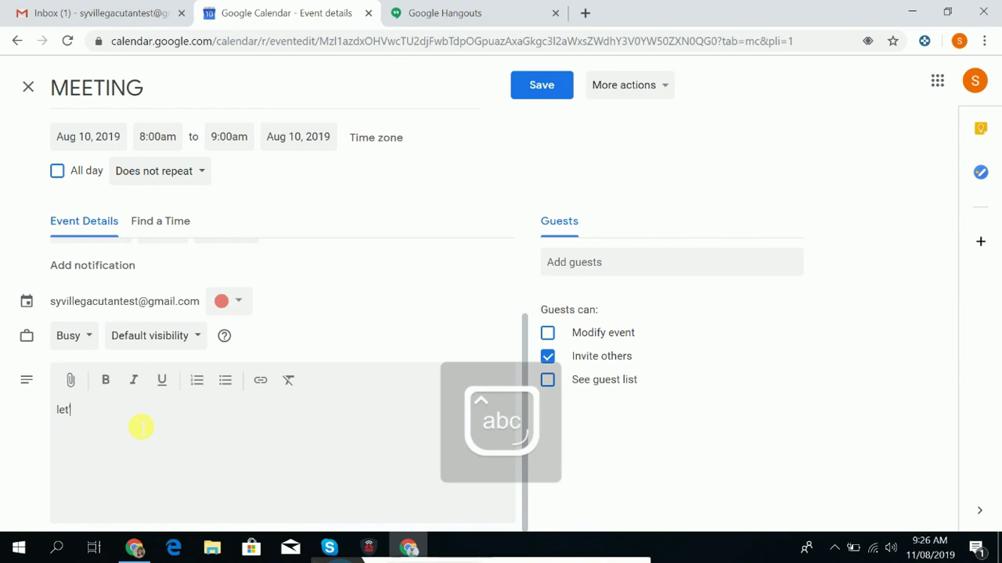
pyautogui.write("'s sly")
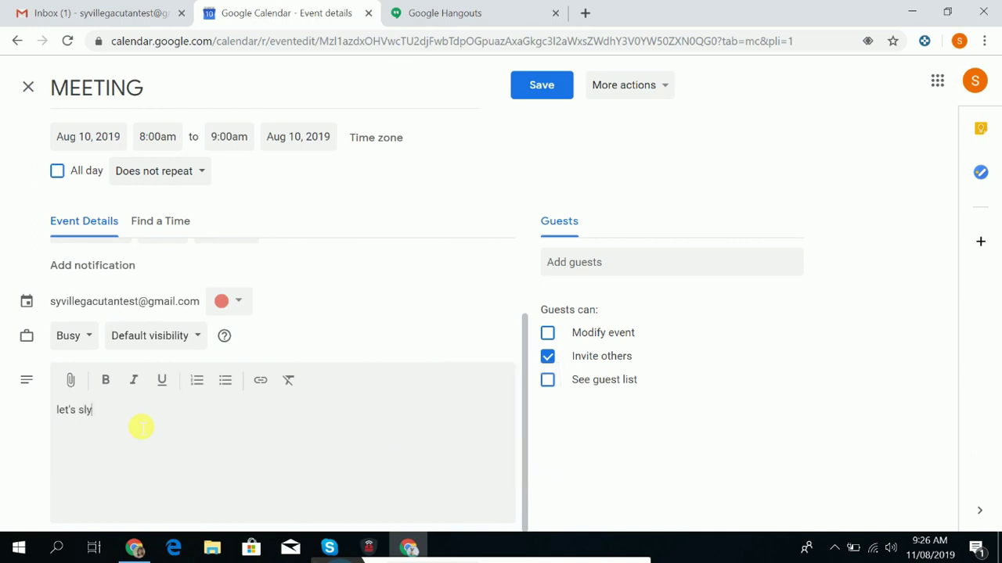
pyautogui.moveTo(139, 427); pyautogui.dragTo(41, 409)
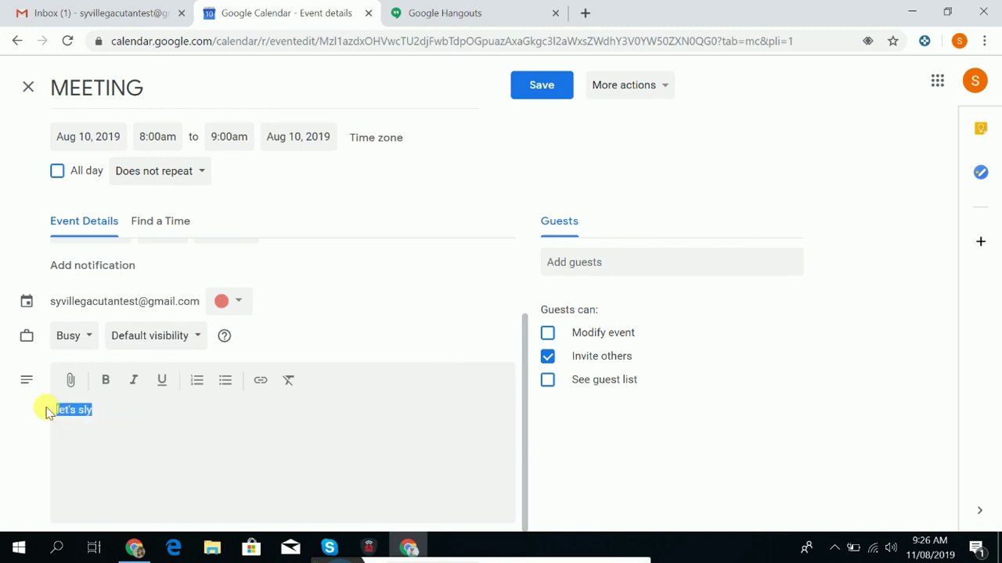
pyautogui.press('BackSpace')
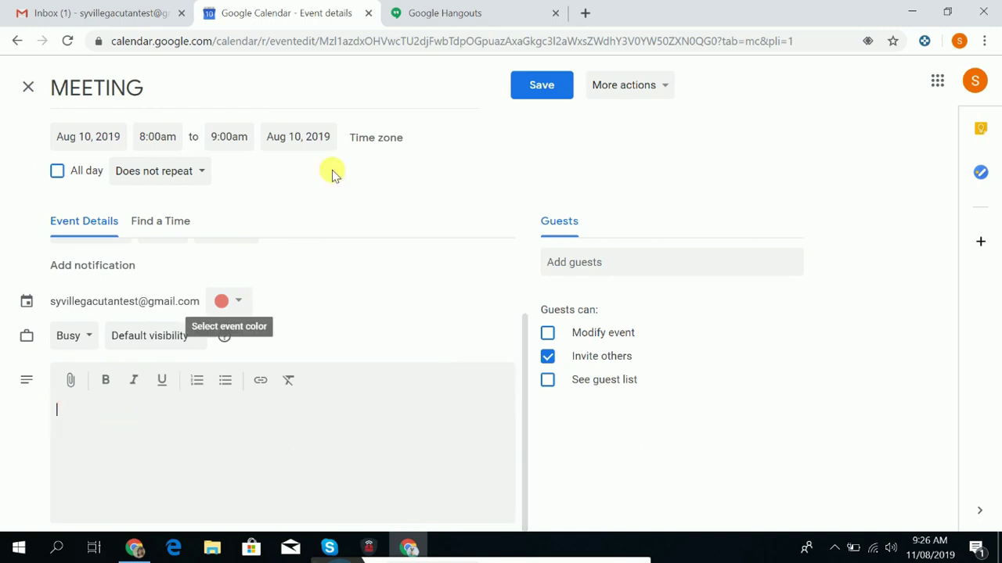
pyautogui.click(550, 87)
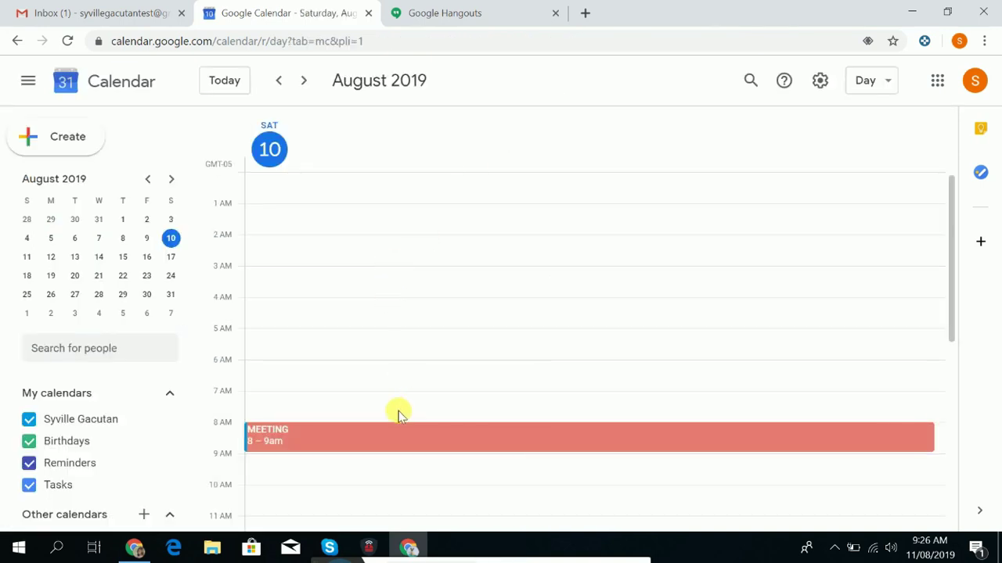
# In Hangouts, skip through the four-slide welcome tour, then start a new conversation from Contacts.
pyautogui.click(459, 13)
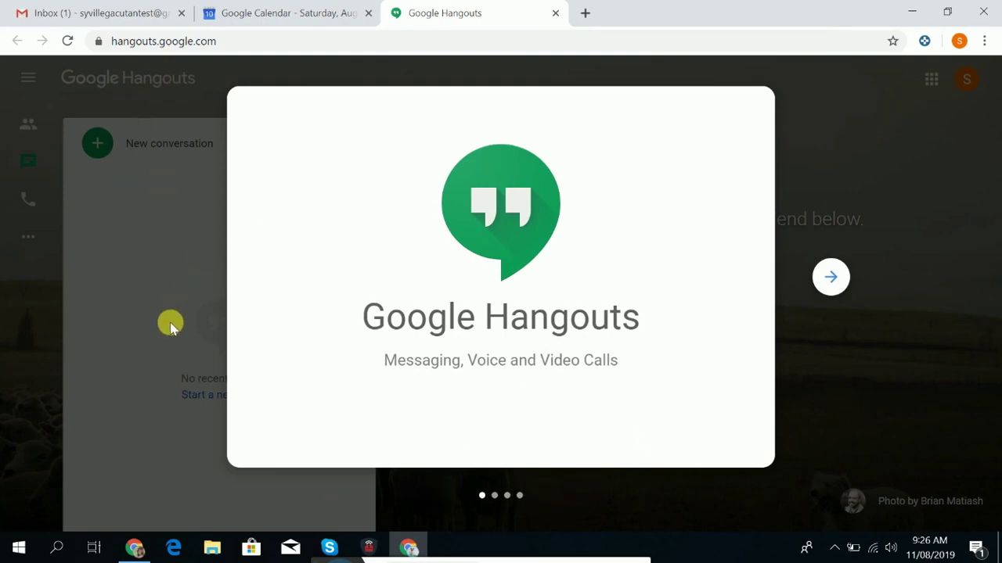
pyautogui.click(832, 278)
pyautogui.click(836, 279)
pyautogui.click(834, 278)
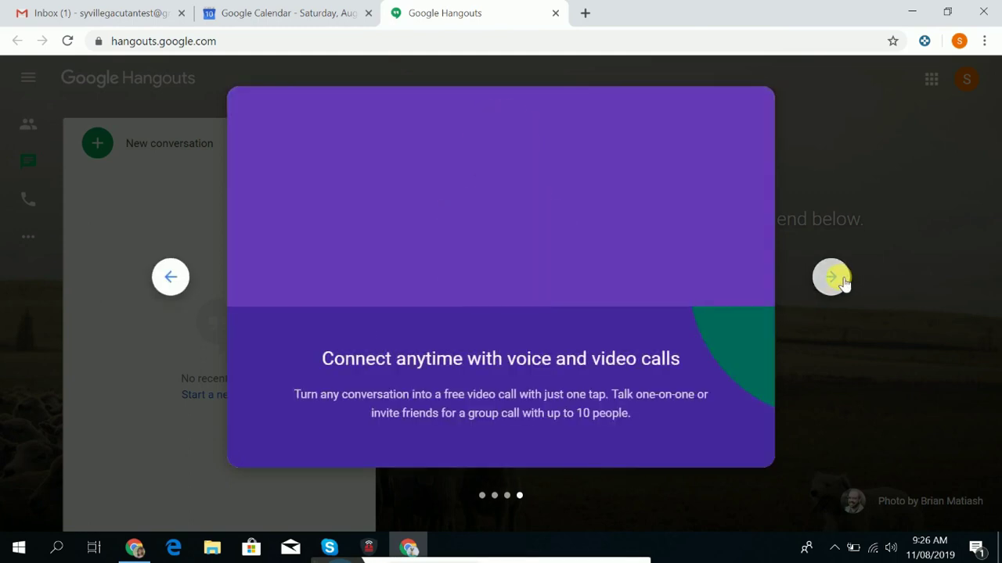
pyautogui.click(835, 278)
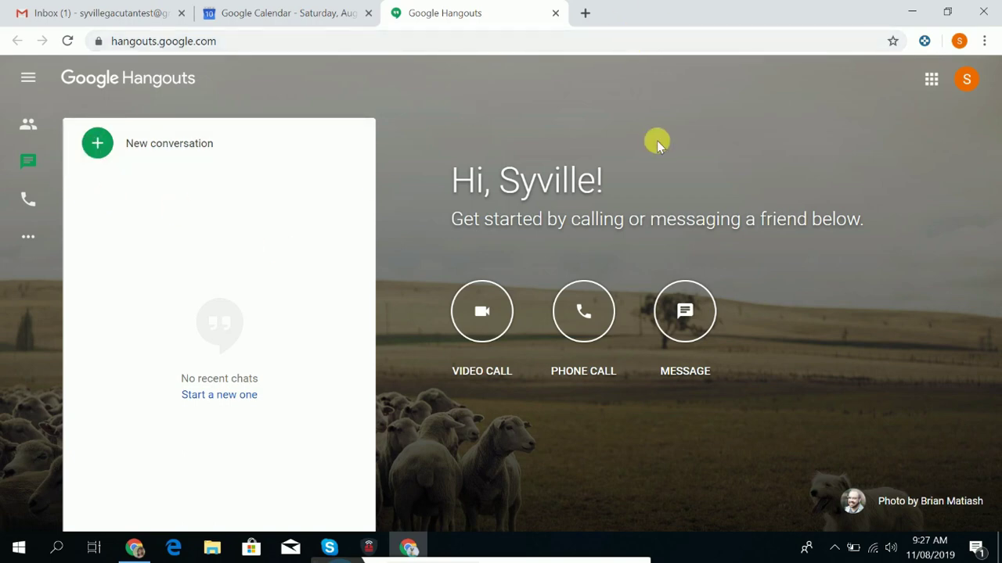
pyautogui.click(30, 123)
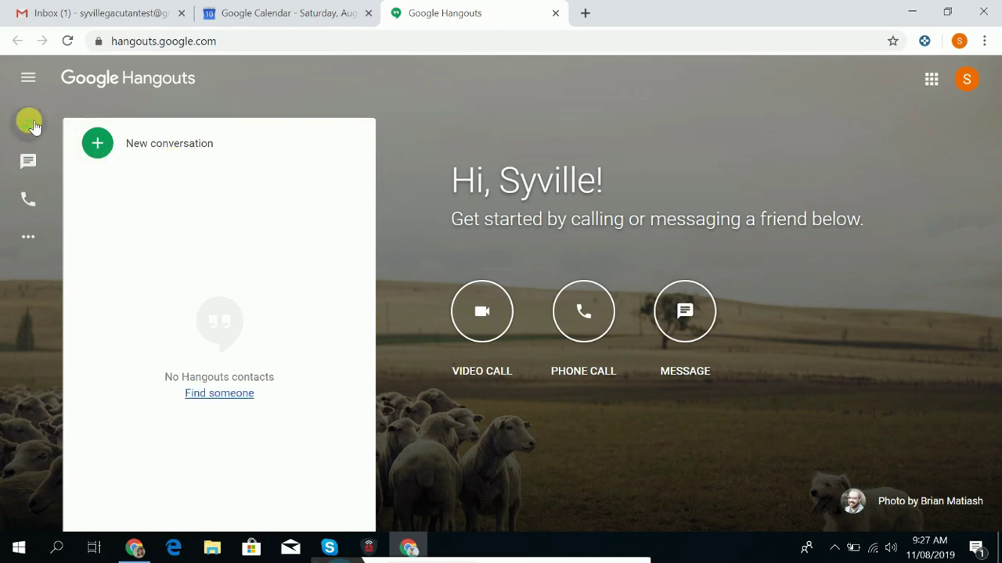
pyautogui.click(98, 143)
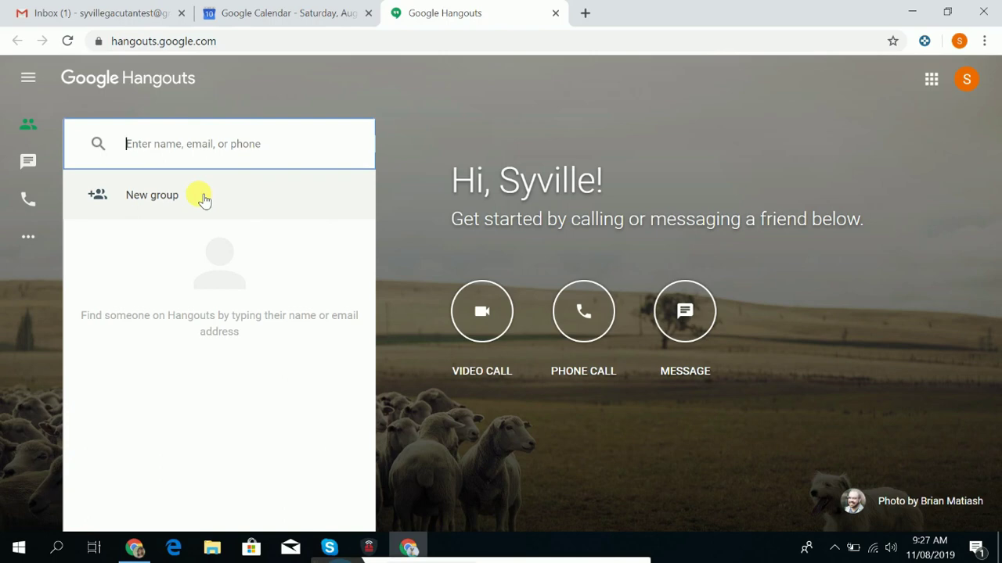
# From the Gmail inbox, launch Google Play in a new tab using the Google apps grid.
pyautogui.click(138, 12)
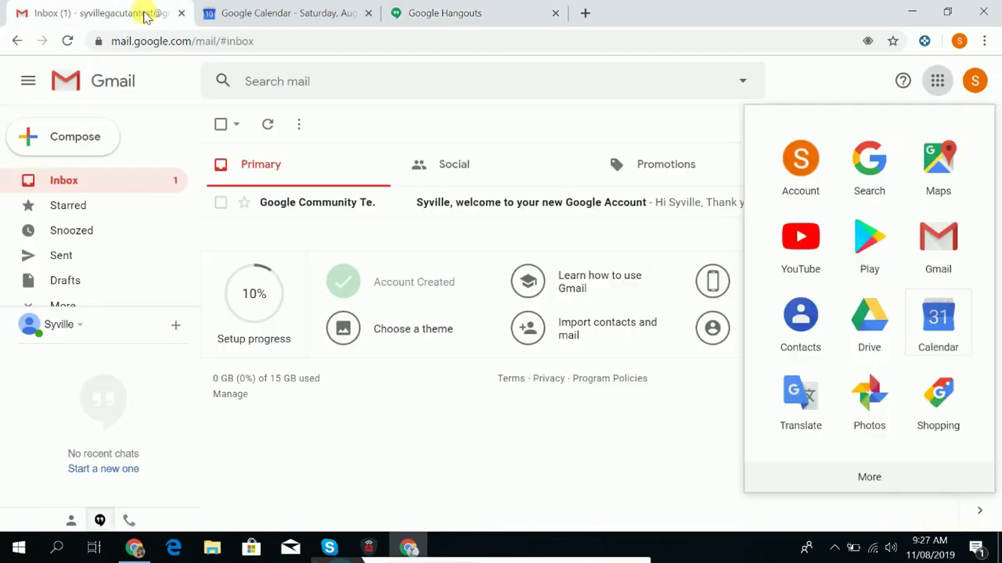
pyautogui.click(937, 80)
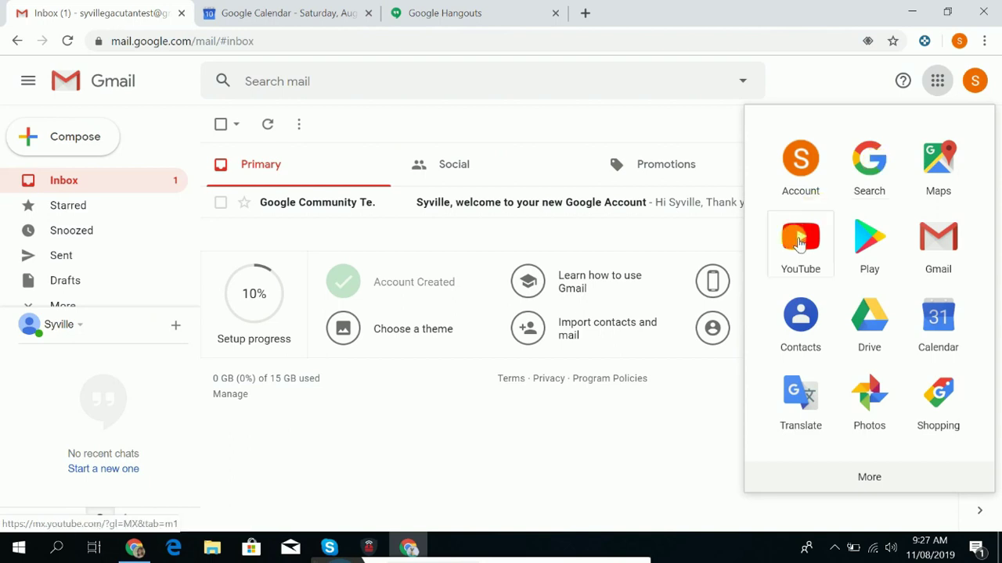
pyautogui.click(870, 238)
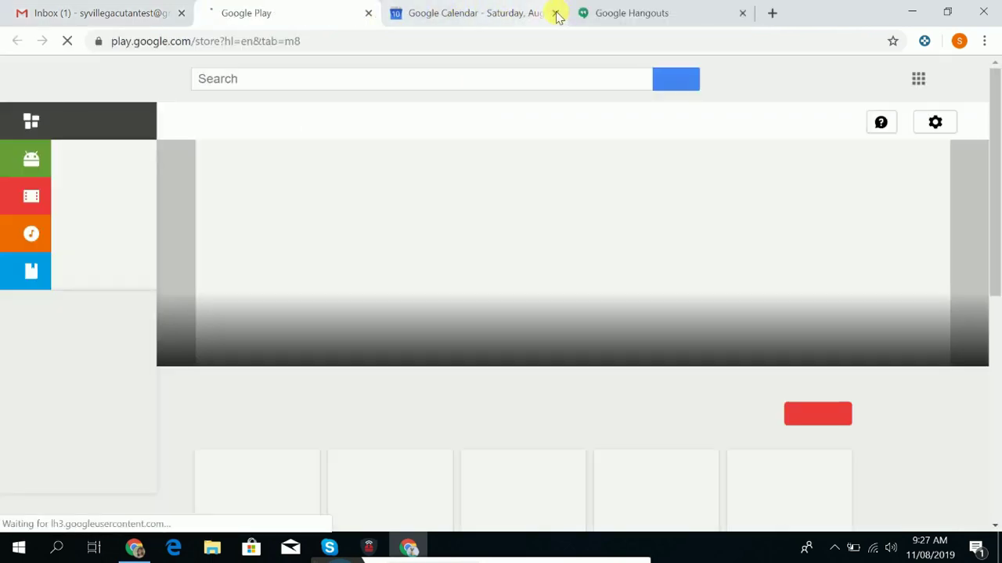
# Close the Google Calendar and Google Play tabs, leaving Gmail and Hangouts open.
pyautogui.click(556, 13)
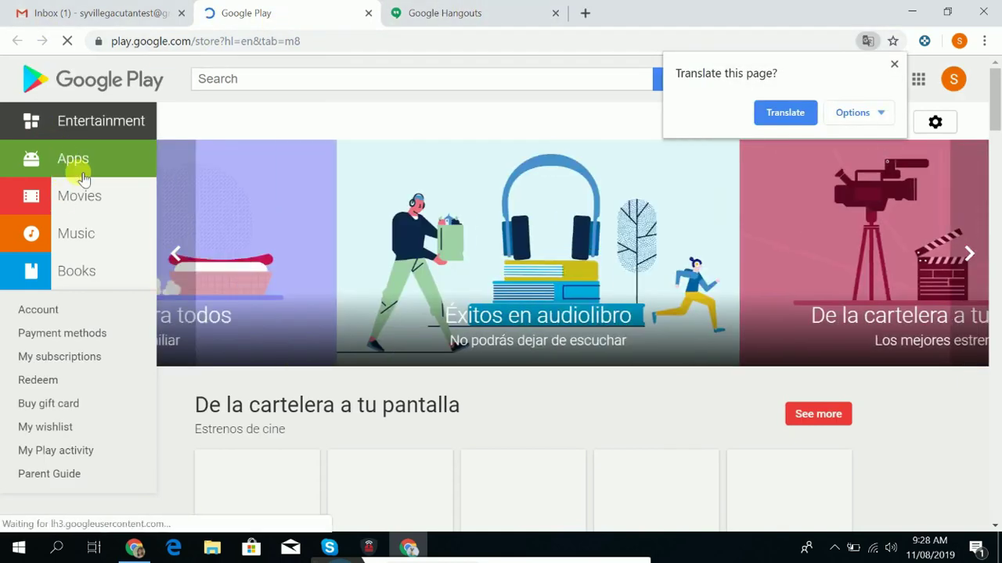
pyautogui.click(367, 14)
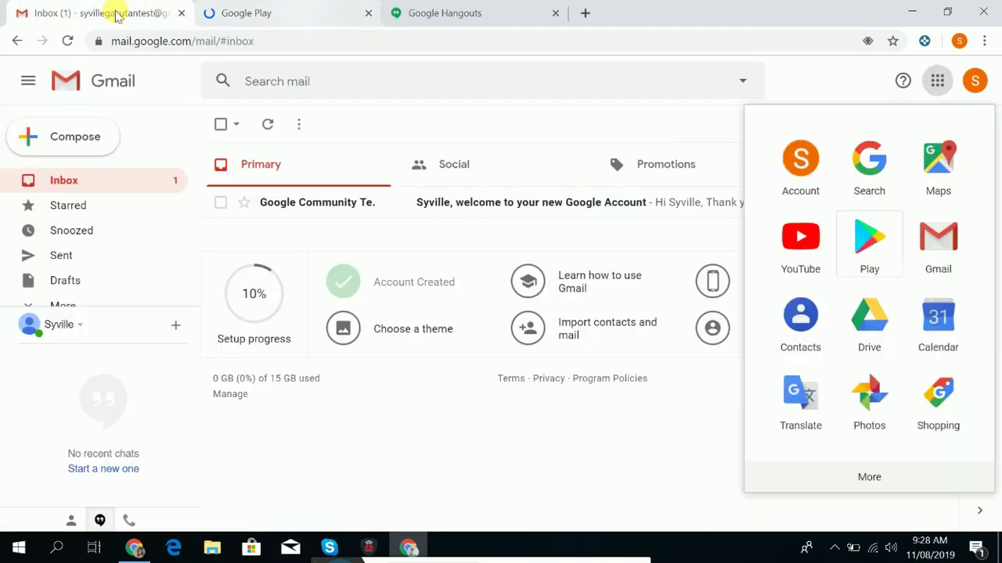
pyautogui.click(943, 81)
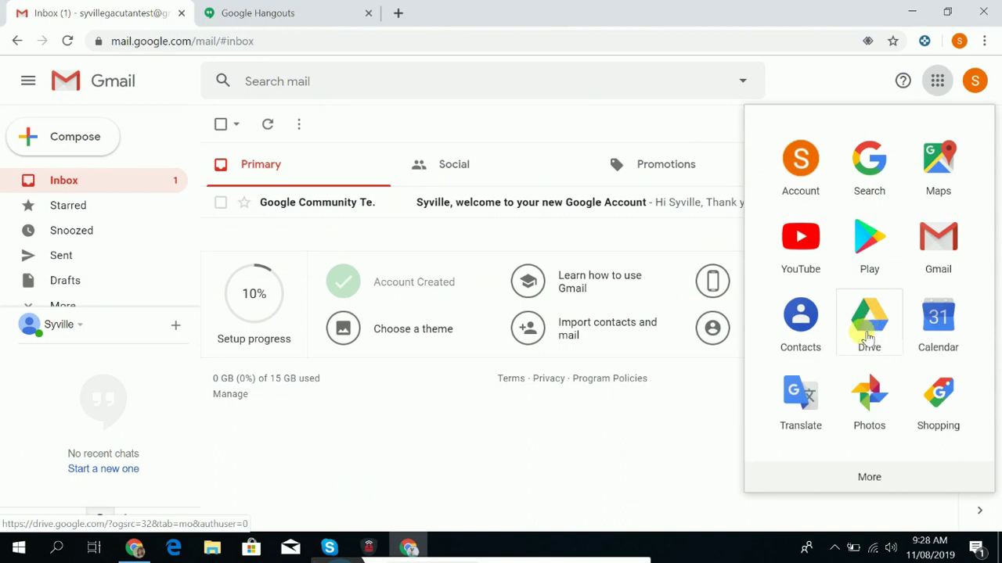
pyautogui.scroll(-1, 865, 335)
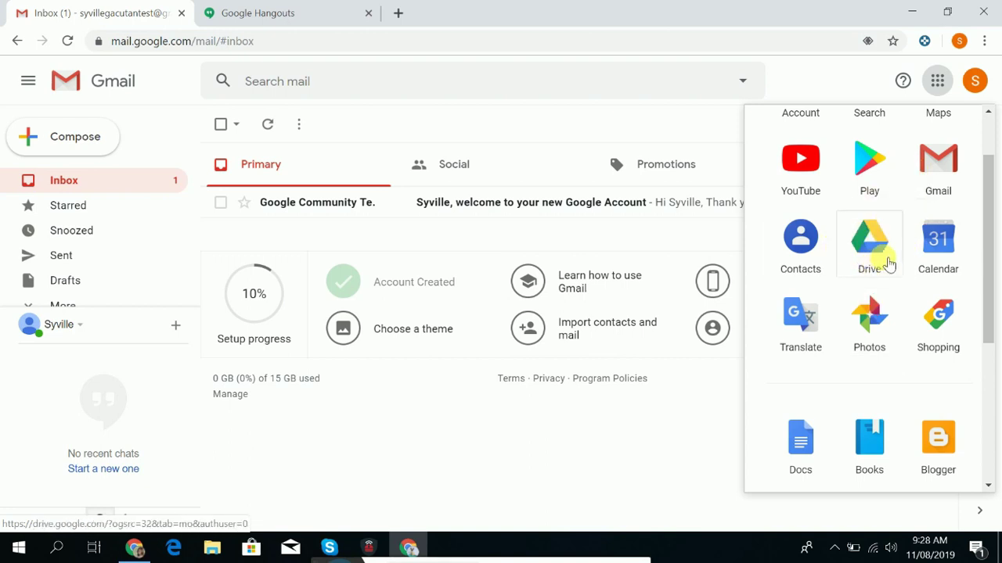
pyautogui.scroll(-2, 858, 351)
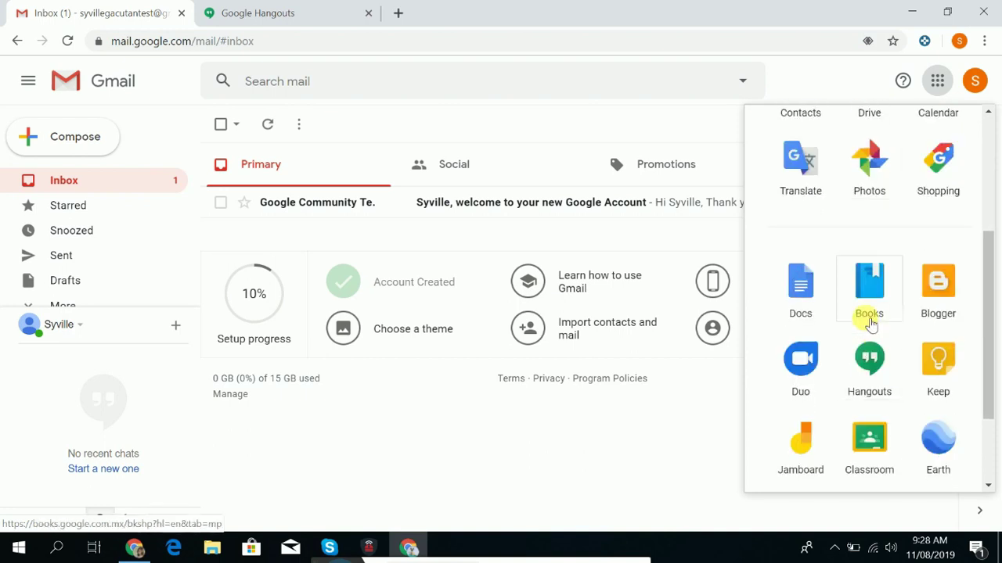
pyautogui.scroll(1, 868, 308)
pyautogui.scroll(1, 861, 335)
pyautogui.scroll(-3, 864, 346)
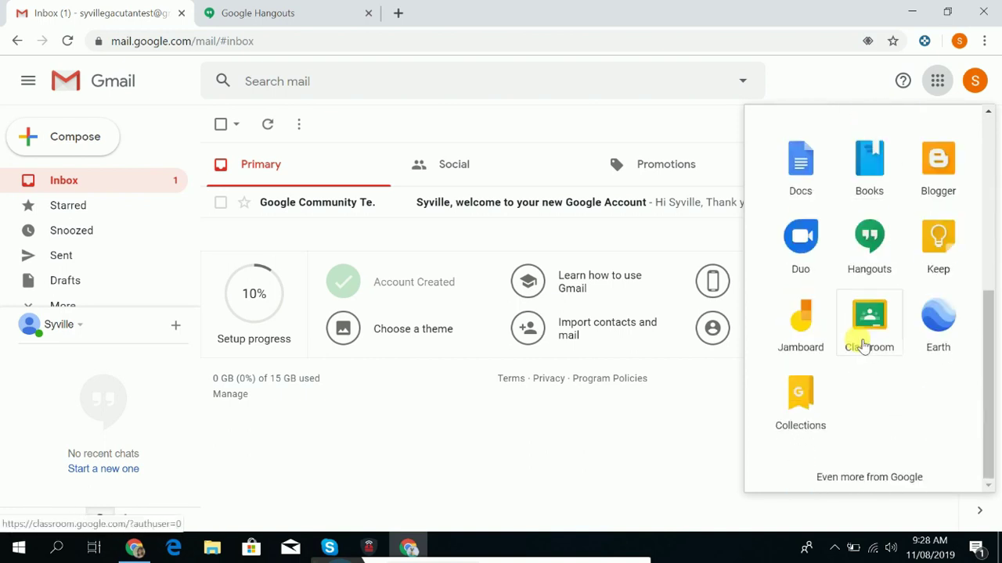
pyautogui.click(221, 6)
pyautogui.click(129, 6)
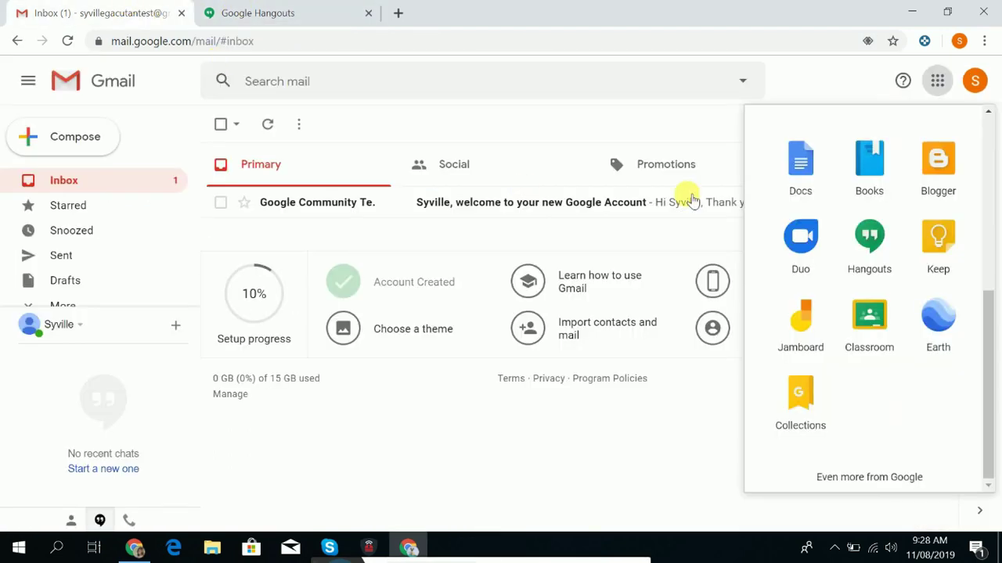
pyautogui.click(837, 93)
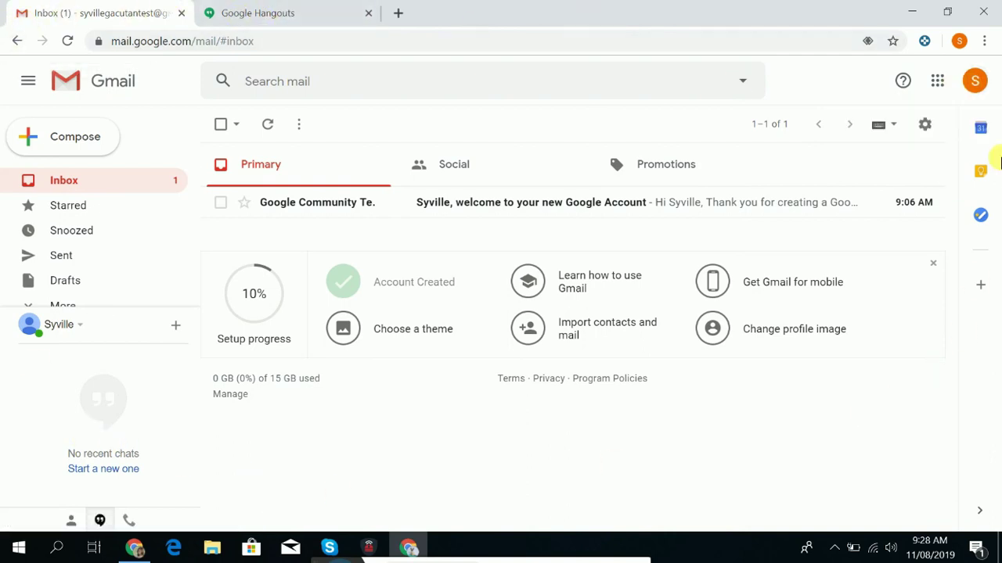
pyautogui.click(117, 187)
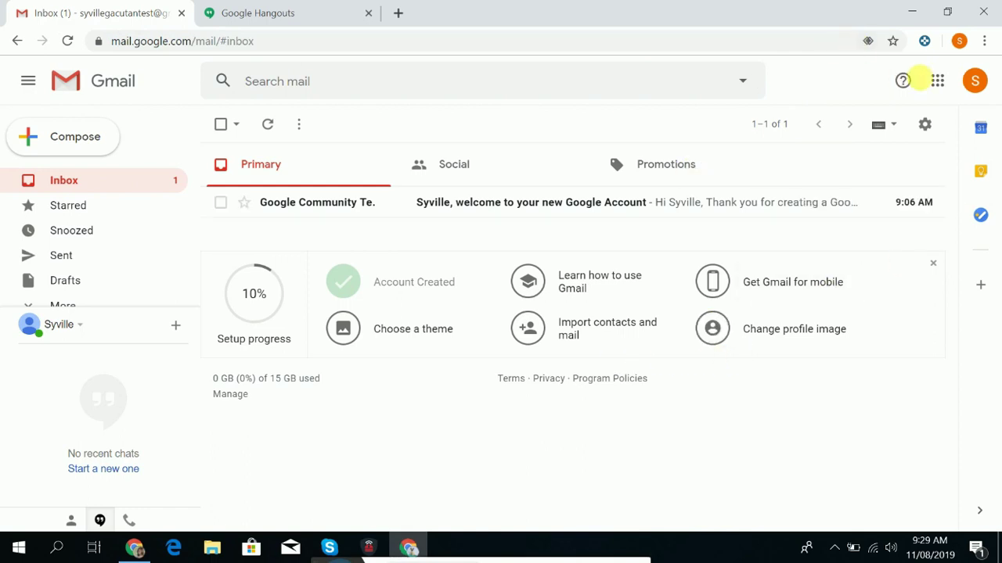
pyautogui.click(937, 81)
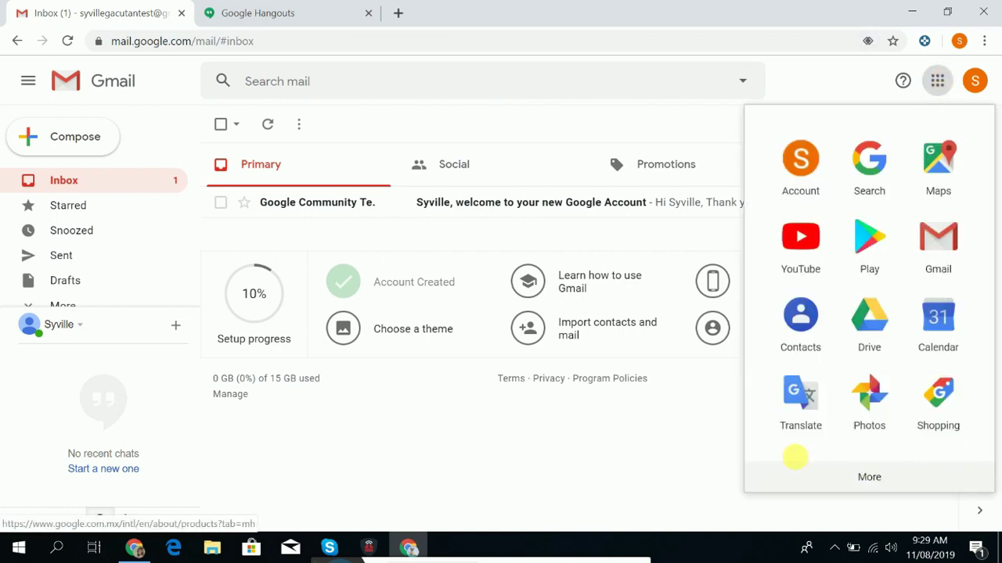
pyautogui.click(626, 442)
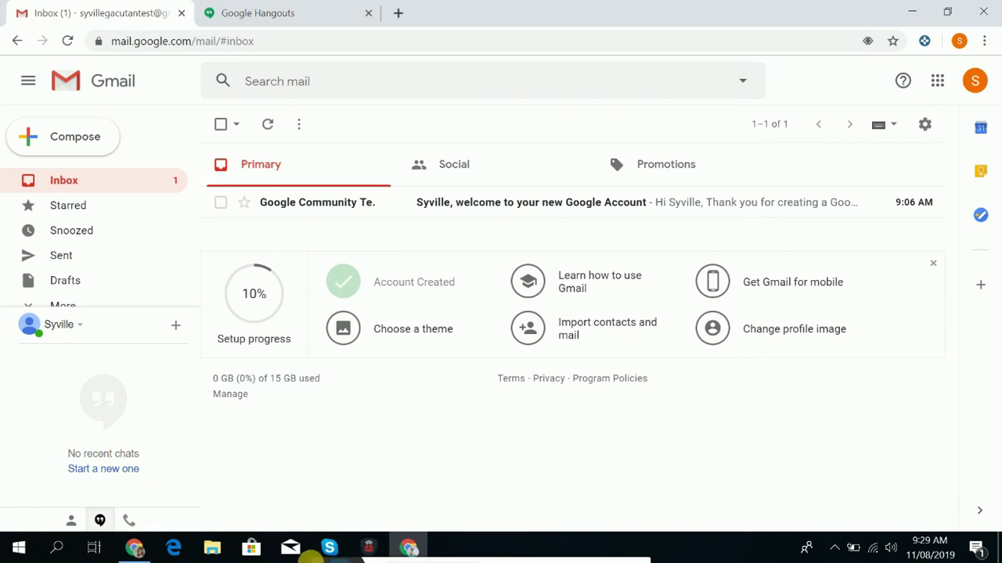
pyautogui.moveTo(328, 554)
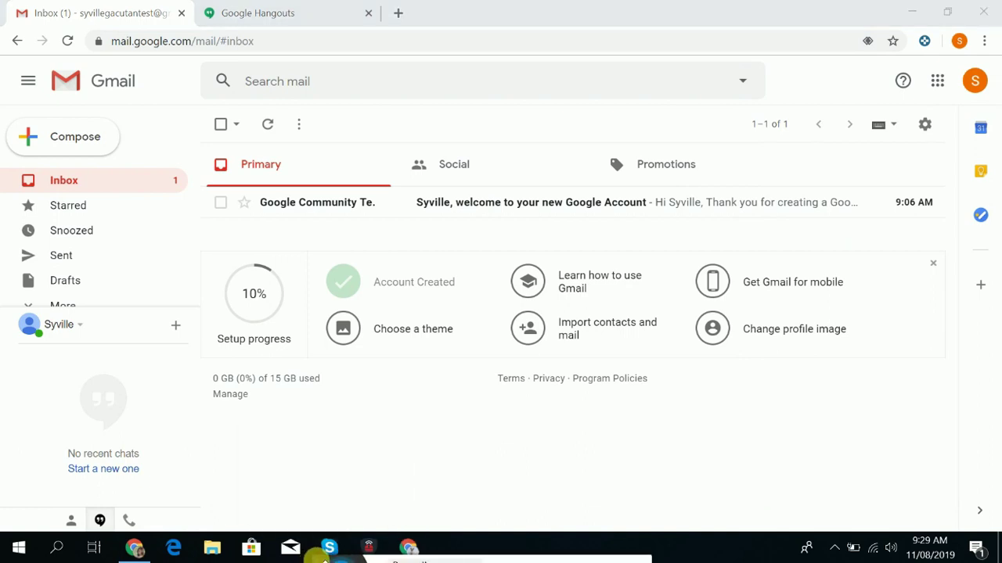